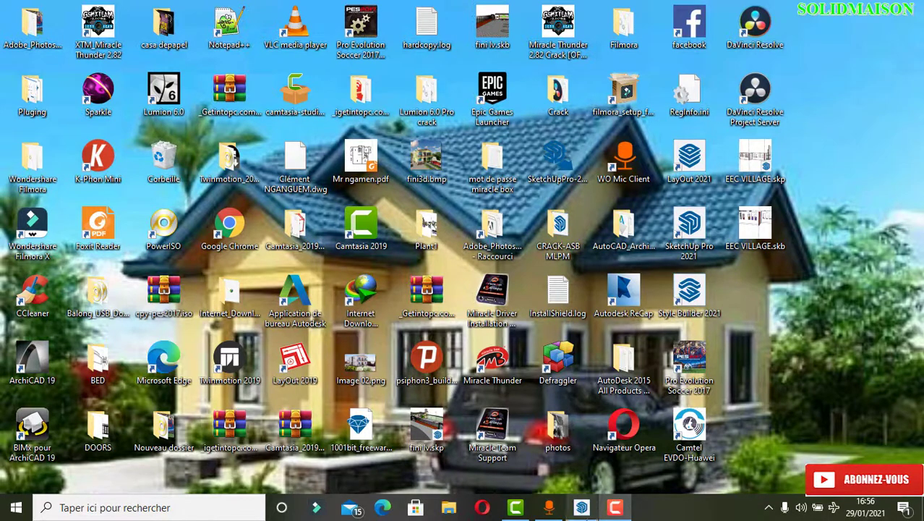
- Switch to SketchUp and examine the church model from the front, both sides and the rear
{"action": "left_click", "coordinate": [582, 507]}
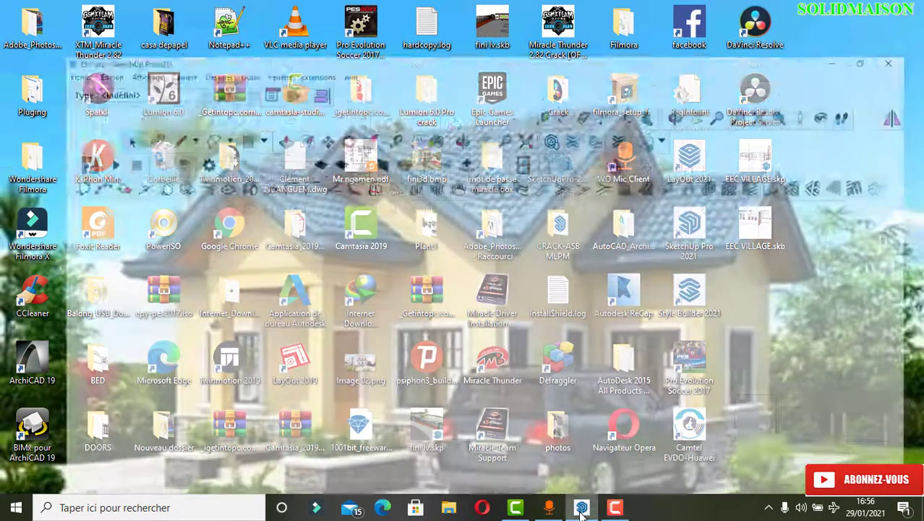
{"action": "scroll", "coordinate": [336, 289], "scroll_direction": "down", "scroll_amount": 6}
{"action": "mouse_move", "coordinate": [346, 244]}
{"action": "middle_mouse_down"}
{"action": "mouse_move", "coordinate": [416, 250]}
{"action": "mouse_move", "coordinate": [425, 241]}
{"action": "mouse_move", "coordinate": [364, 322]}
{"action": "middle_mouse_up"}
{"action": "scroll", "coordinate": [416, 250], "scroll_direction": "up", "scroll_amount": 4}
{"action": "scroll", "coordinate": [425, 240], "scroll_direction": "down", "scroll_amount": 3}
{"action": "scroll", "coordinate": [366, 324], "scroll_direction": "up", "scroll_amount": 2}
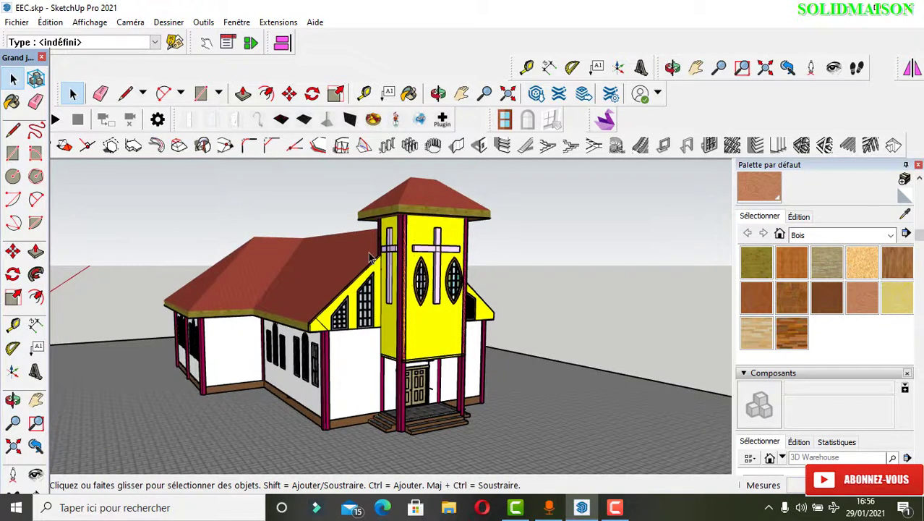
{"action": "scroll", "coordinate": [369, 257], "scroll_direction": "up", "scroll_amount": 1}
{"action": "scroll", "coordinate": [423, 250], "scroll_direction": "up", "scroll_amount": 1}
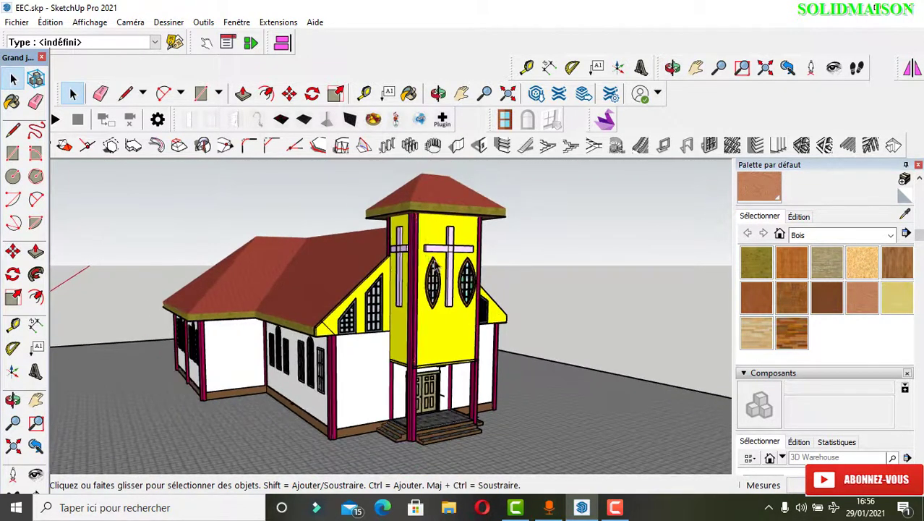
{"action": "middle_click_drag", "start_coordinate": [516, 296], "coordinate": [230, 307]}
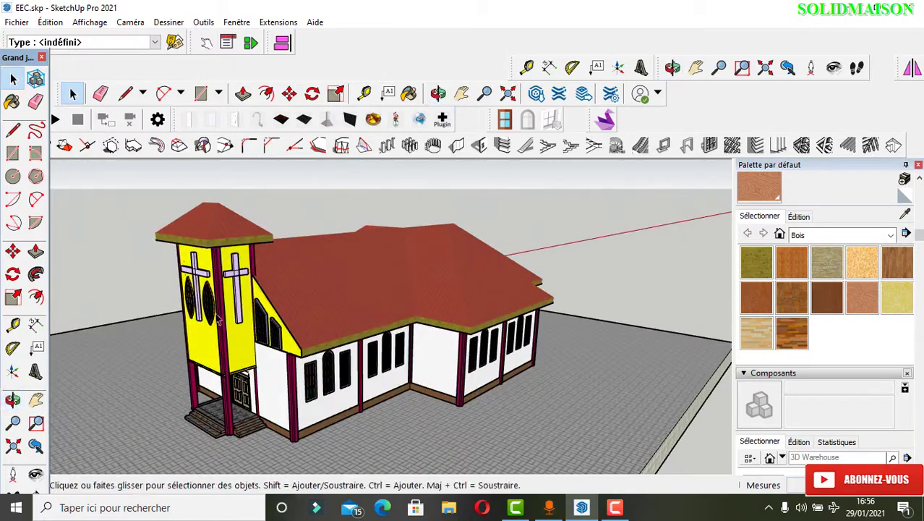
{"action": "scroll", "coordinate": [230, 307], "scroll_direction": "up", "scroll_amount": 1}
{"action": "scroll", "coordinate": [365, 244], "scroll_direction": "down", "scroll_amount": 4}
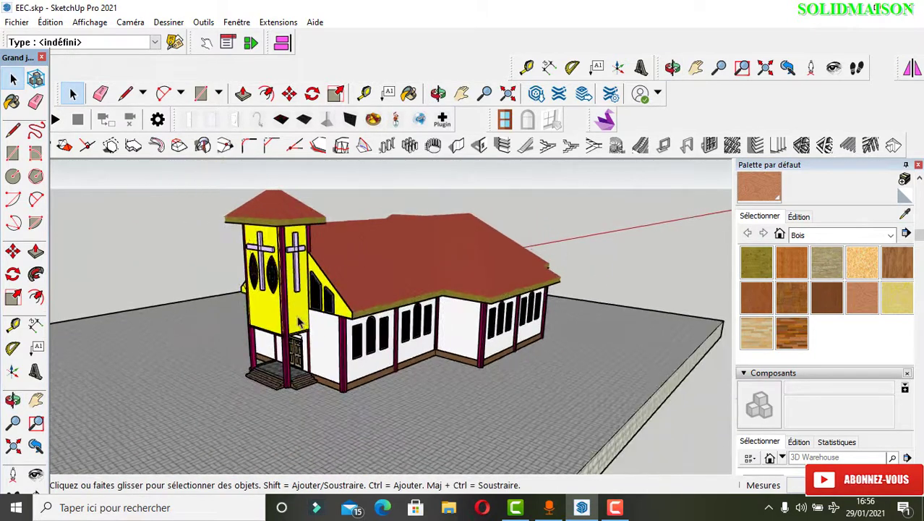
{"action": "middle_click_drag", "start_coordinate": [365, 243], "coordinate": [480, 257]}
{"action": "scroll", "coordinate": [478, 254], "scroll_direction": "up", "scroll_amount": 2}
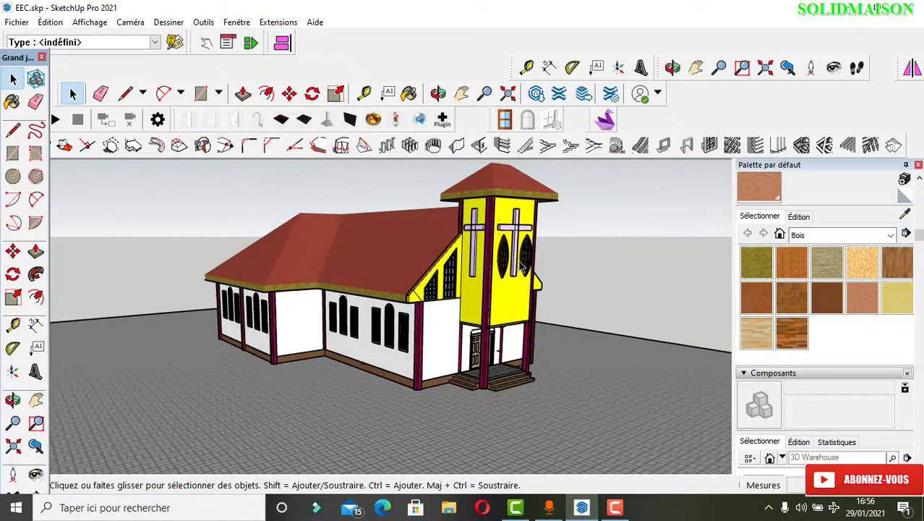
{"action": "middle_click_drag", "start_coordinate": [510, 262], "coordinate": [354, 271]}
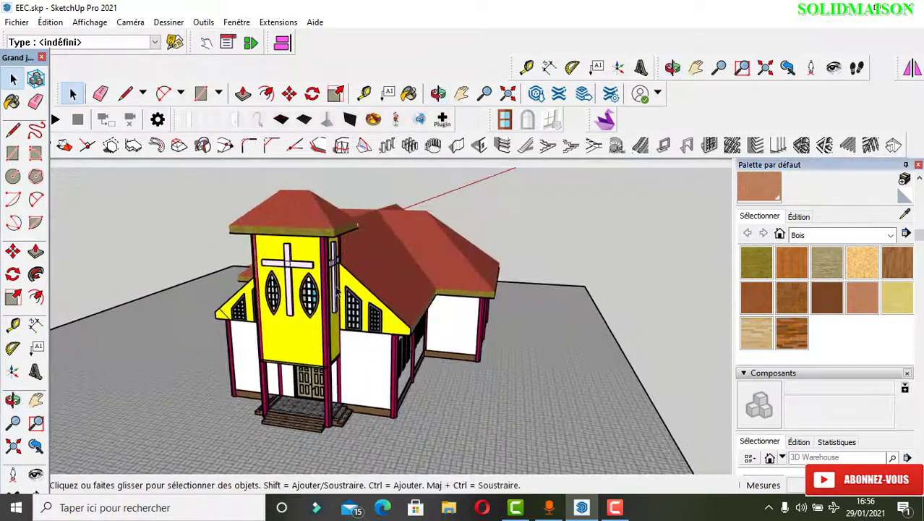
{"action": "middle_click_drag", "start_coordinate": [325, 317], "coordinate": [558, 293]}
{"action": "scroll", "coordinate": [557, 294], "scroll_direction": "down", "scroll_amount": 3}
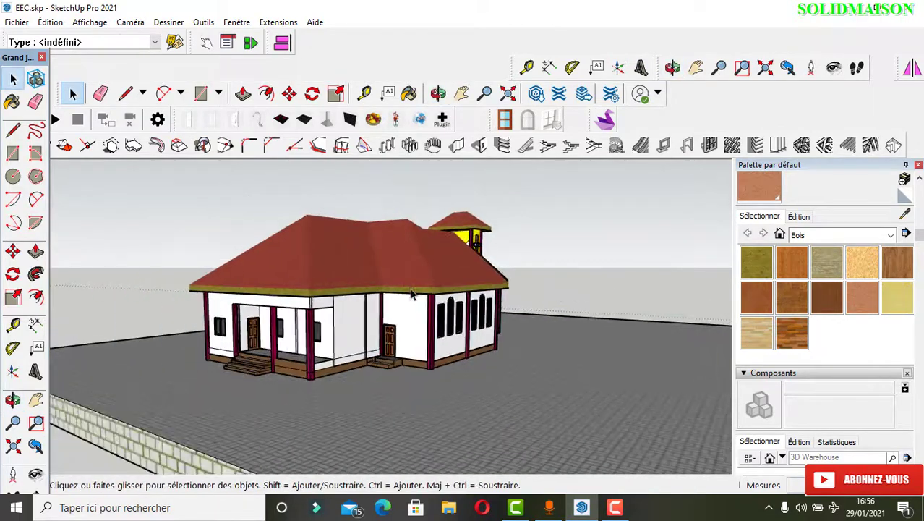
{"action": "middle_click_drag", "start_coordinate": [448, 289], "coordinate": [608, 274]}
{"action": "middle_click_drag", "start_coordinate": [394, 286], "coordinate": [588, 313]}
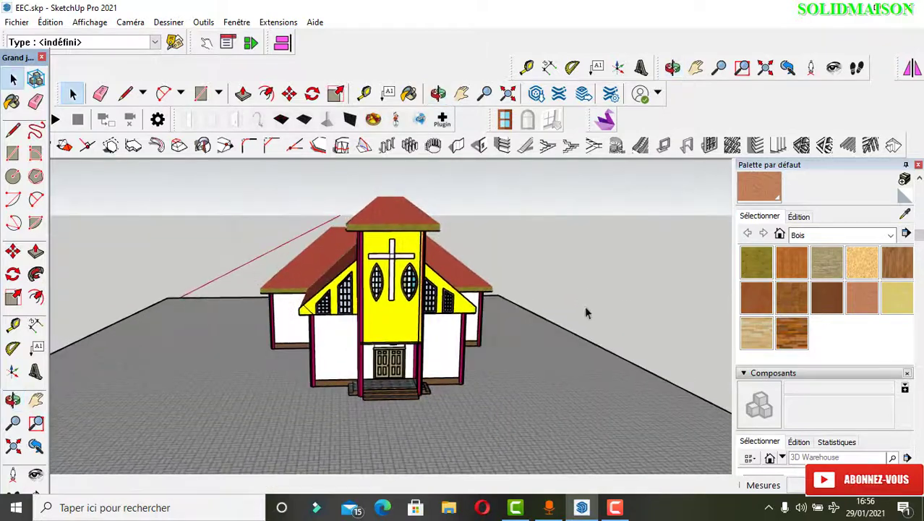
{"action": "scroll", "coordinate": [455, 270], "scroll_direction": "up", "scroll_amount": 1}
{"action": "scroll", "coordinate": [372, 244], "scroll_direction": "up", "scroll_amount": 2}
{"action": "middle_click_drag", "start_coordinate": [372, 244], "coordinate": [415, 246]}
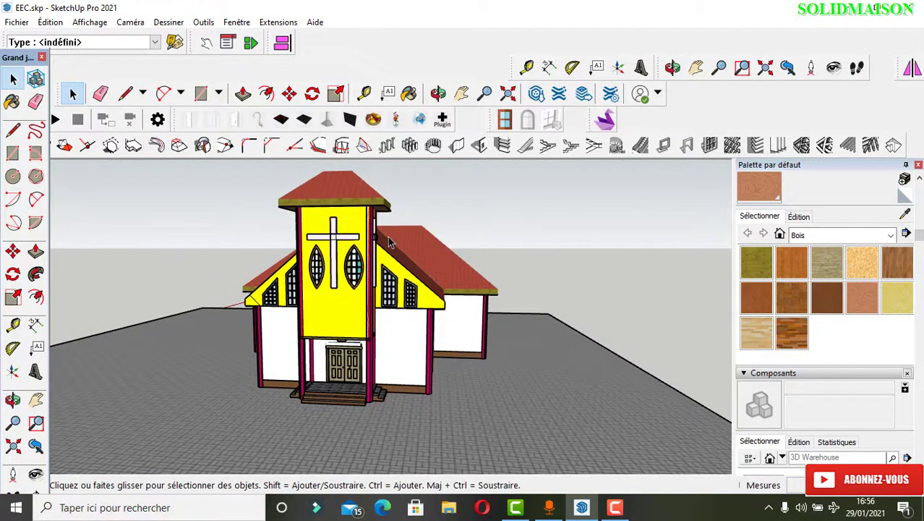
{"action": "scroll", "coordinate": [379, 238], "scroll_direction": "up", "scroll_amount": 1}
{"action": "scroll", "coordinate": [365, 249], "scroll_direction": "down", "scroll_amount": 1}
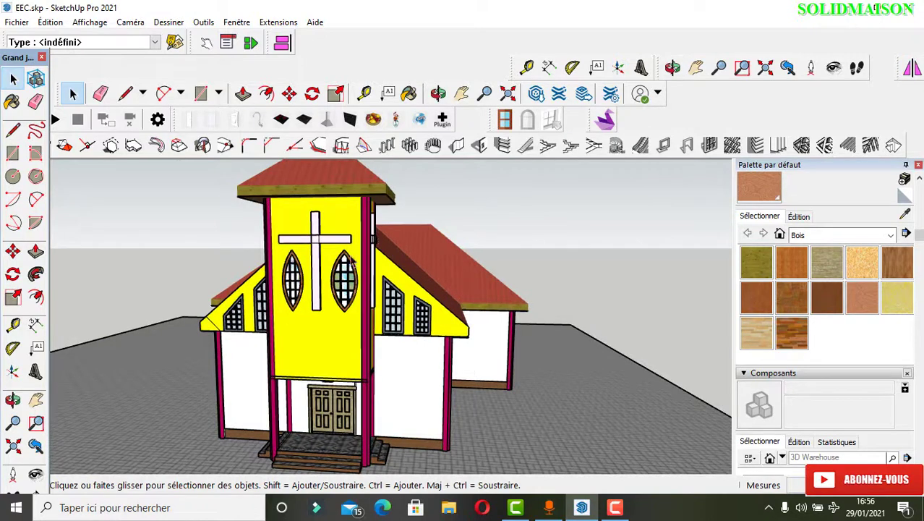
{"action": "middle_click_drag", "start_coordinate": [258, 370], "coordinate": [457, 345]}
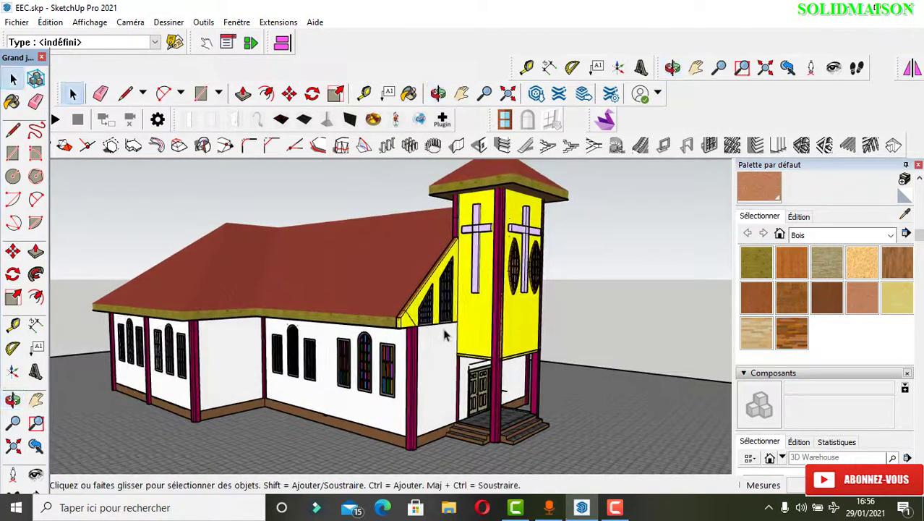
- Start a 3D model export and browse to the Utilisateurs folder on Disque local (C:)
{"action": "left_click", "coordinate": [17, 23]}
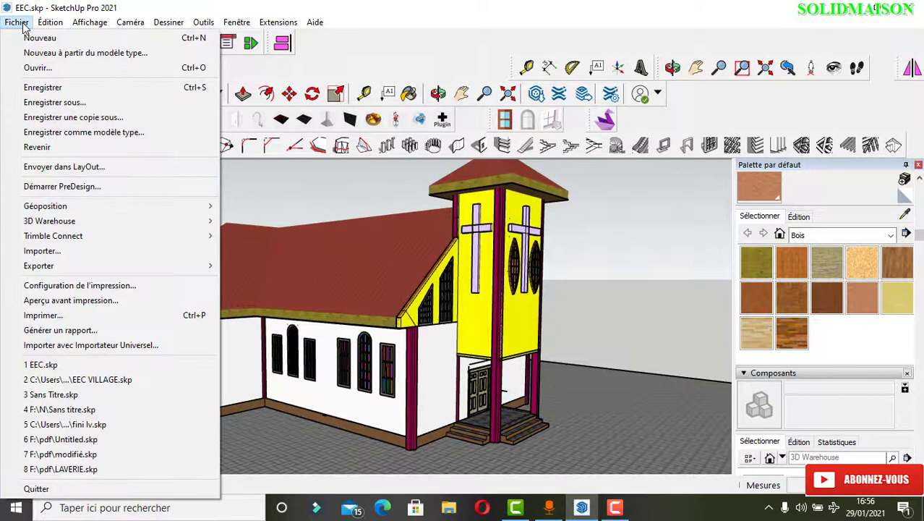
{"action": "mouse_move", "coordinate": [49, 269]}
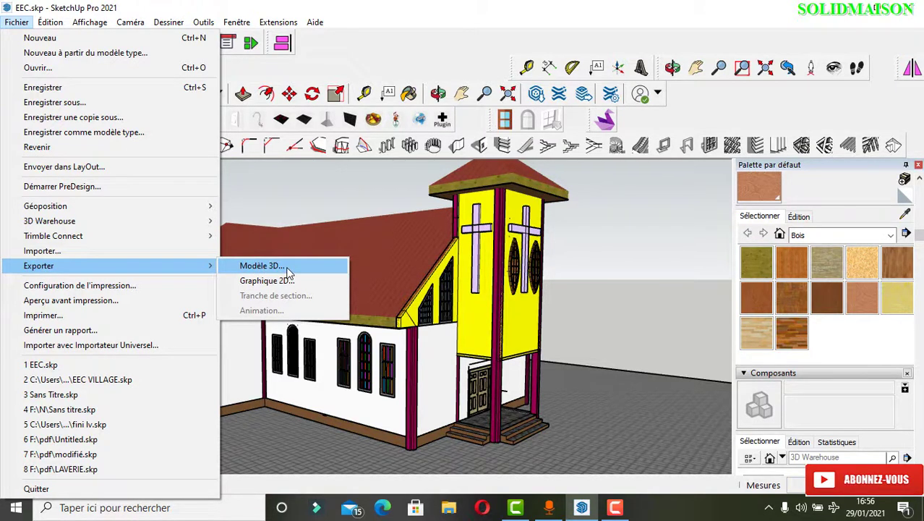
{"action": "left_click", "coordinate": [261, 266]}
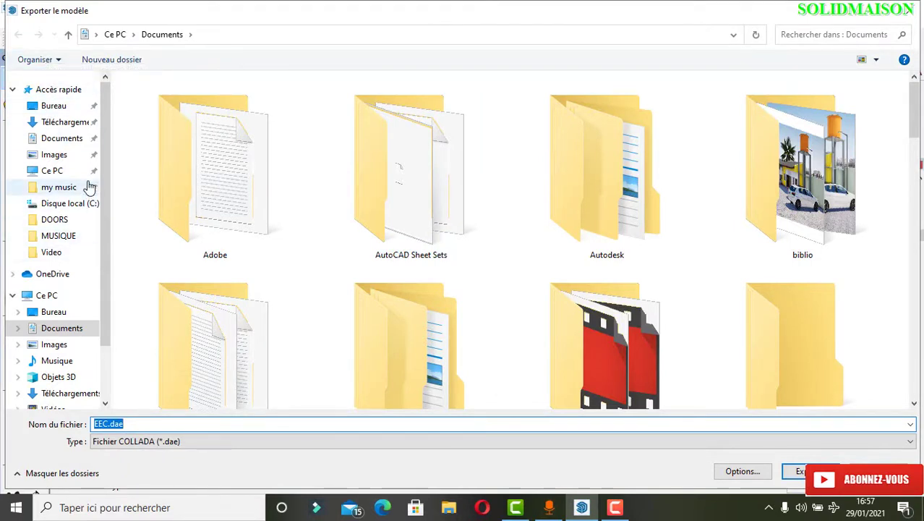
{"action": "left_click", "coordinate": [51, 172]}
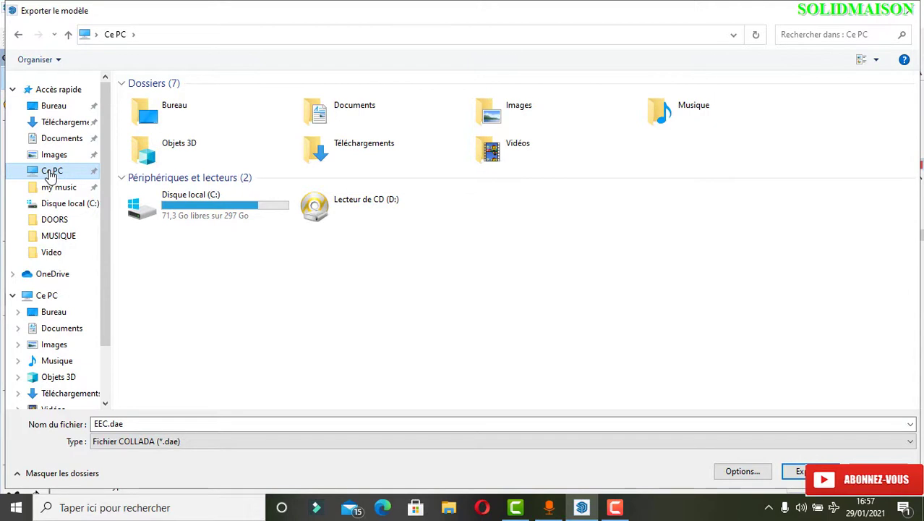
{"action": "double_click", "coordinate": [181, 214]}
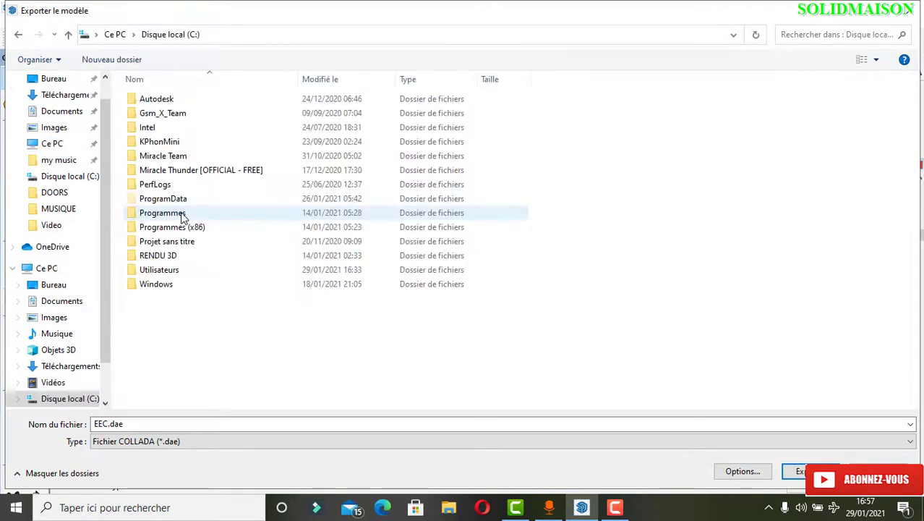
{"action": "double_click", "coordinate": [157, 273]}
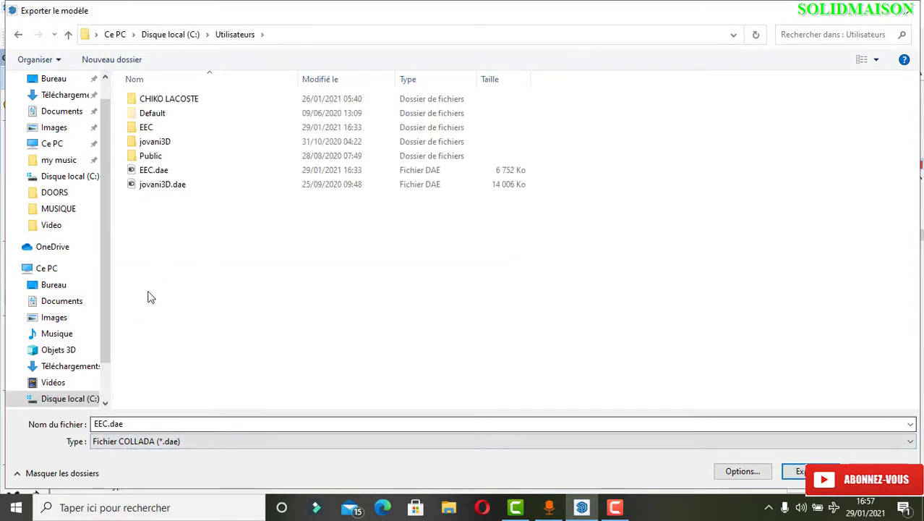
- Delete the existing EEC.dae file from the Utilisateurs folder
{"action": "left_click", "coordinate": [165, 175]}
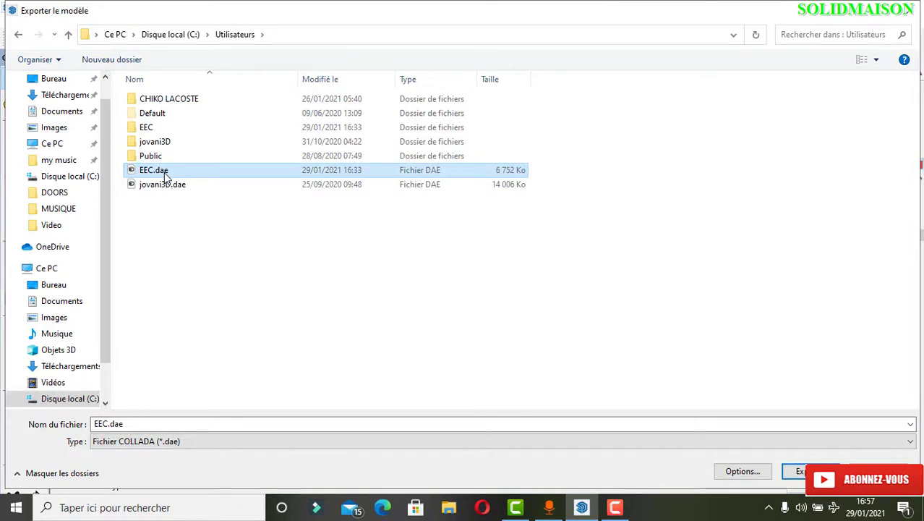
{"action": "right_click", "coordinate": [165, 175]}
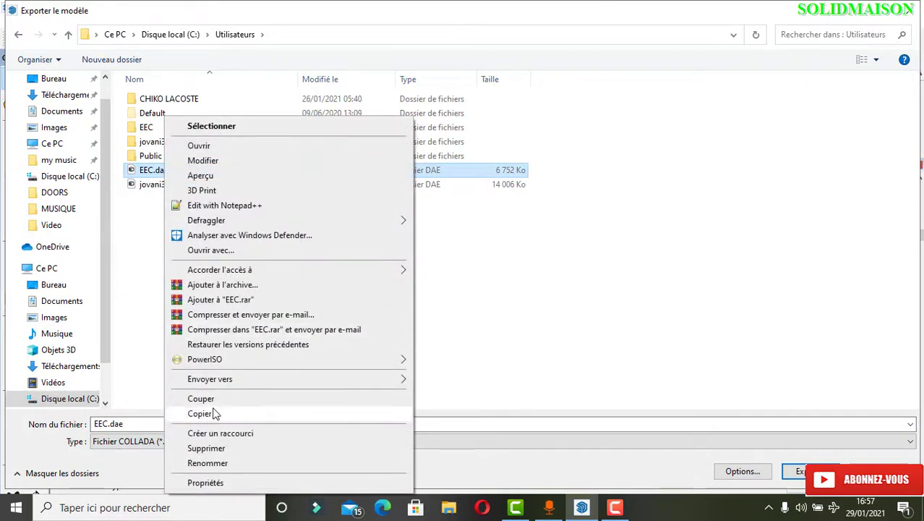
{"action": "left_click", "coordinate": [206, 449]}
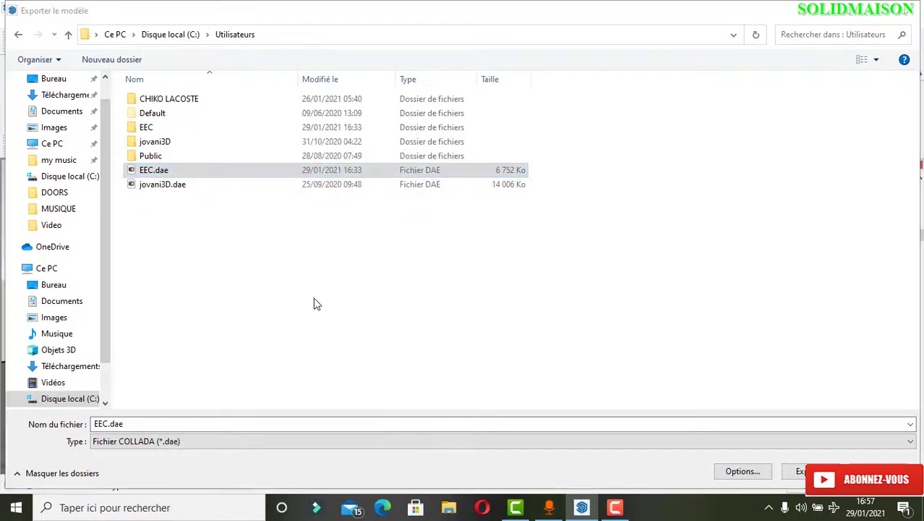
- Go through the available export formats and choose Fichier COLLADA (*.dae) as the file type
{"action": "left_click", "coordinate": [115, 425]}
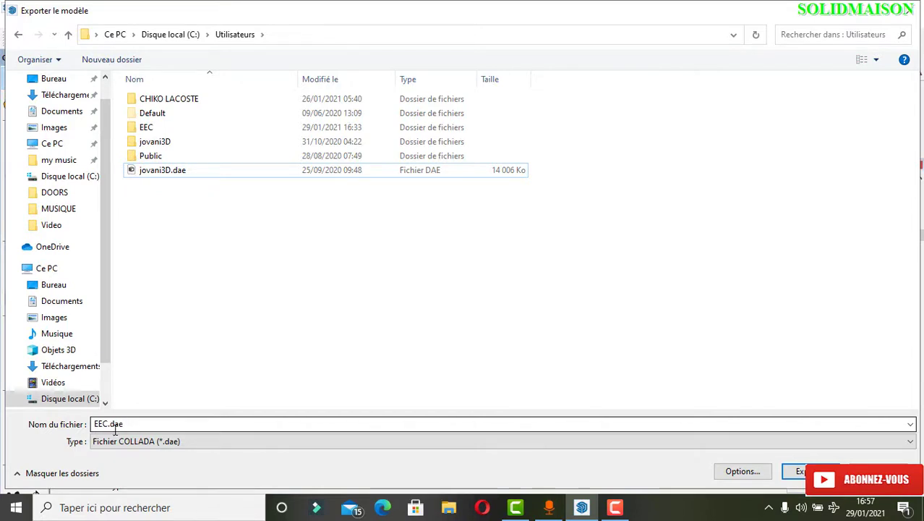
{"action": "left_click", "coordinate": [150, 446]}
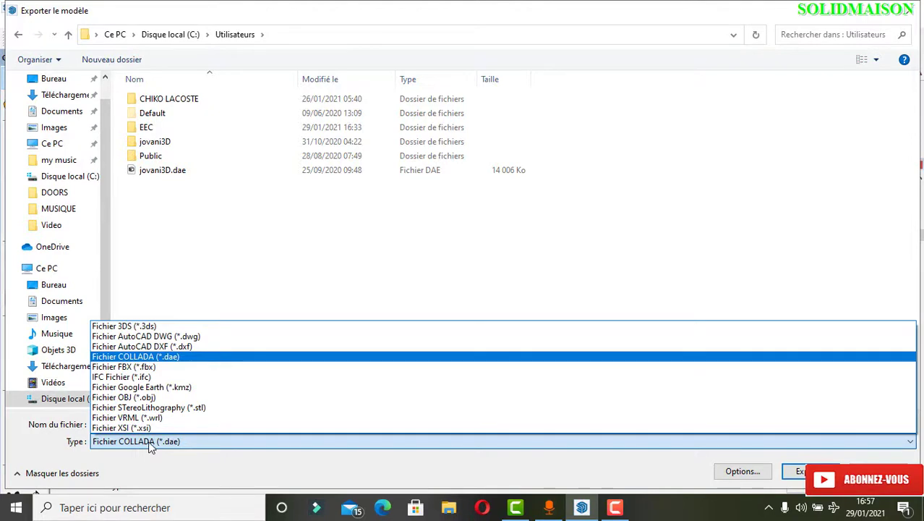
{"action": "key", "text": "End"}
{"action": "key", "text": "Up"}
{"action": "key", "text": "Up"}
{"action": "key", "text": "Up"}
{"action": "key", "text": "Up"}
{"action": "key", "text": "Up"}
{"action": "key", "text": "Up"}
{"action": "key", "text": "Up"}
{"action": "key", "text": "Up"}
{"action": "key", "text": "Up"}
{"action": "key", "text": "Up"}
{"action": "left_click", "coordinate": [170, 360]}
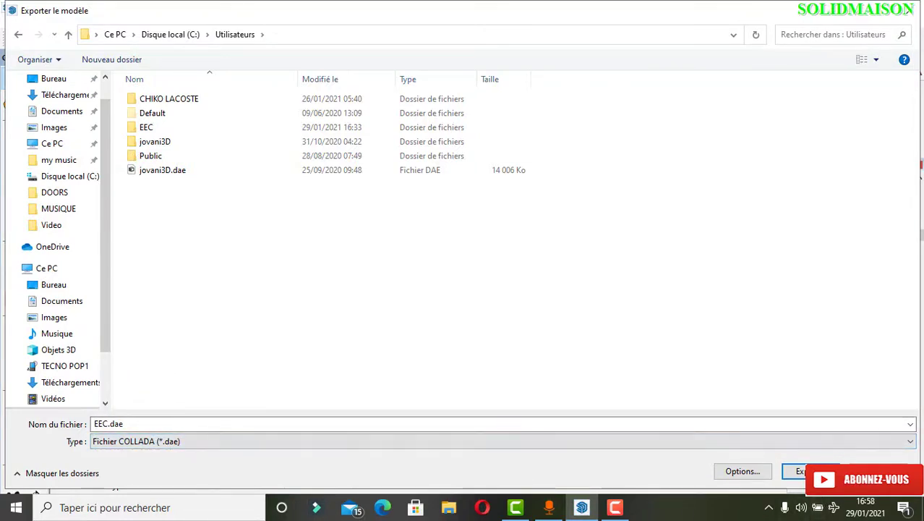
- Decline replacing EEC.dae and export the model under the new name EEC CAMEROUN.dae
{"action": "left_click", "coordinate": [800, 472]}
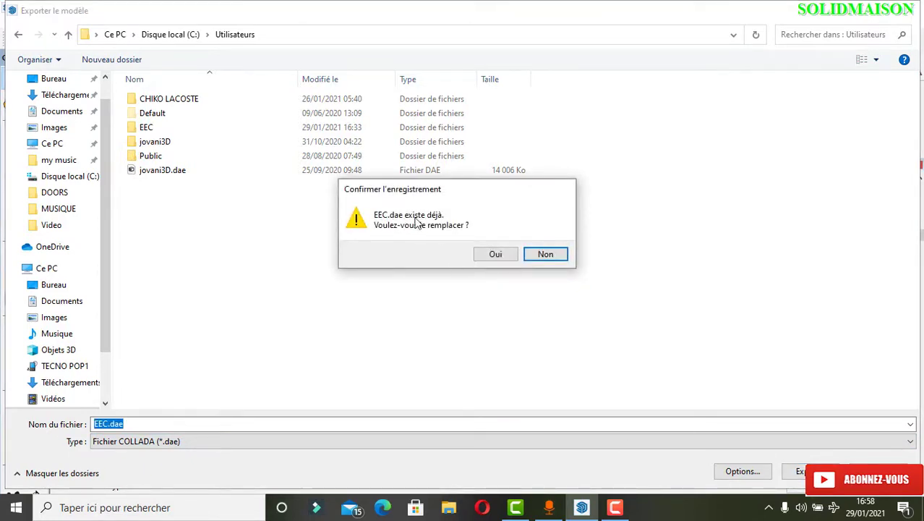
{"action": "left_click", "coordinate": [541, 255]}
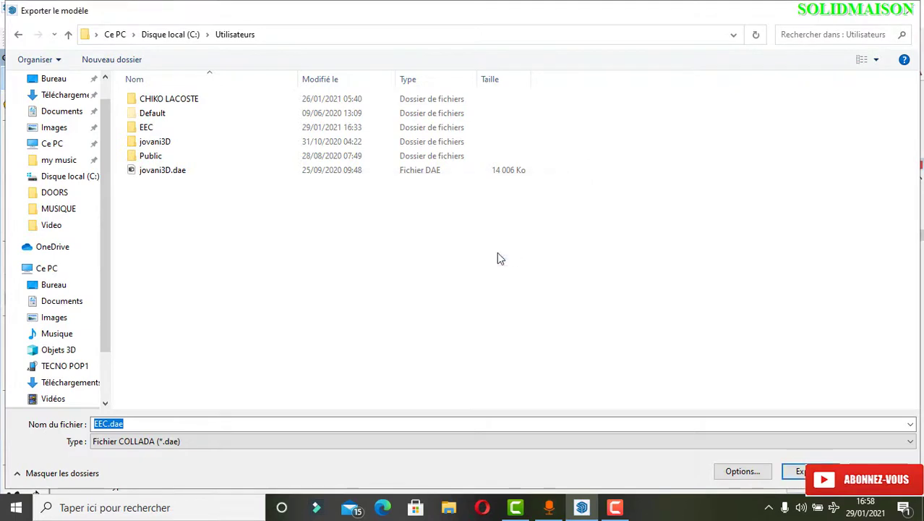
{"action": "left_click", "coordinate": [107, 425]}
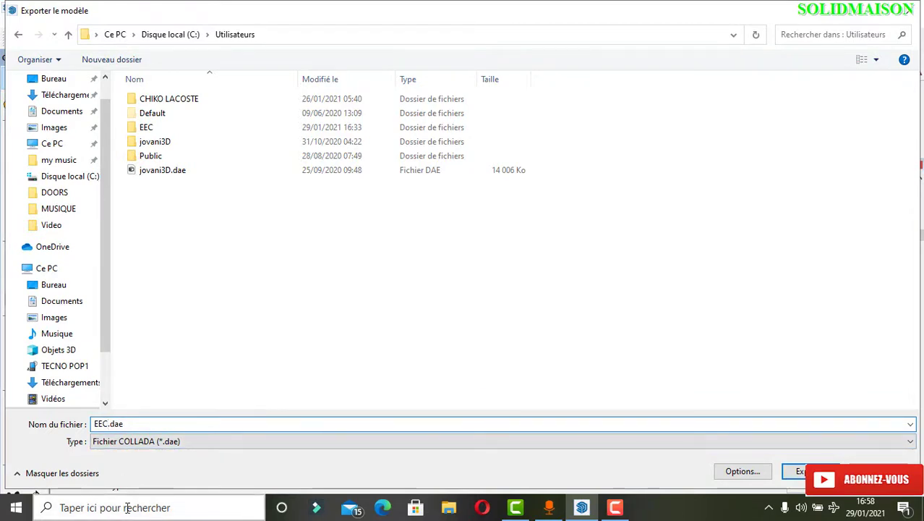
{"action": "type", "text": "CAMER"}
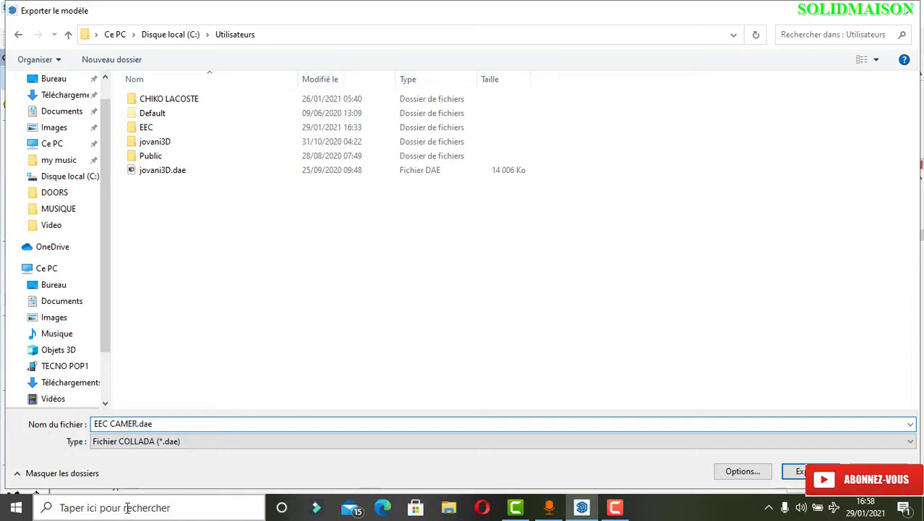
{"action": "type", "text": "OUN"}
{"action": "left_click", "coordinate": [811, 472]}
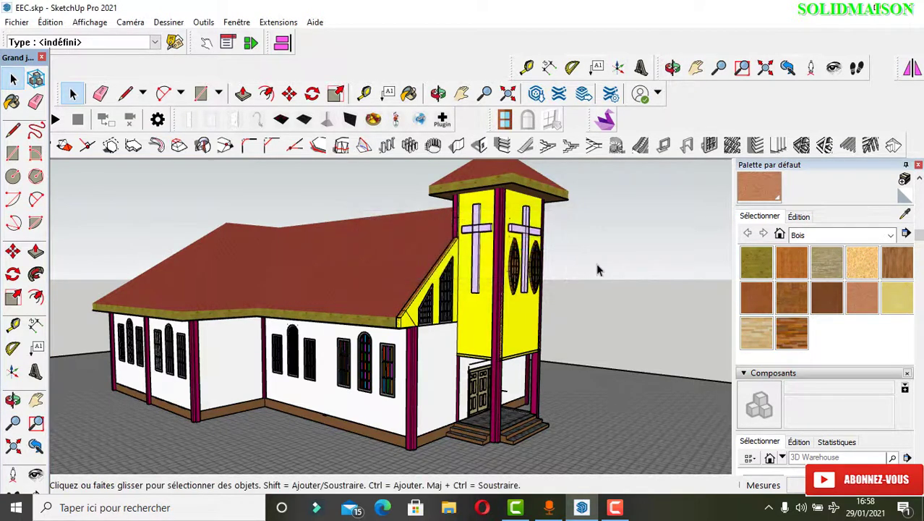
- Close SketchUp with the changes to EEC.skp saved, and launch Twinmotion 2019, skipping its navigation introduction
{"action": "left_click", "coordinate": [913, 6]}
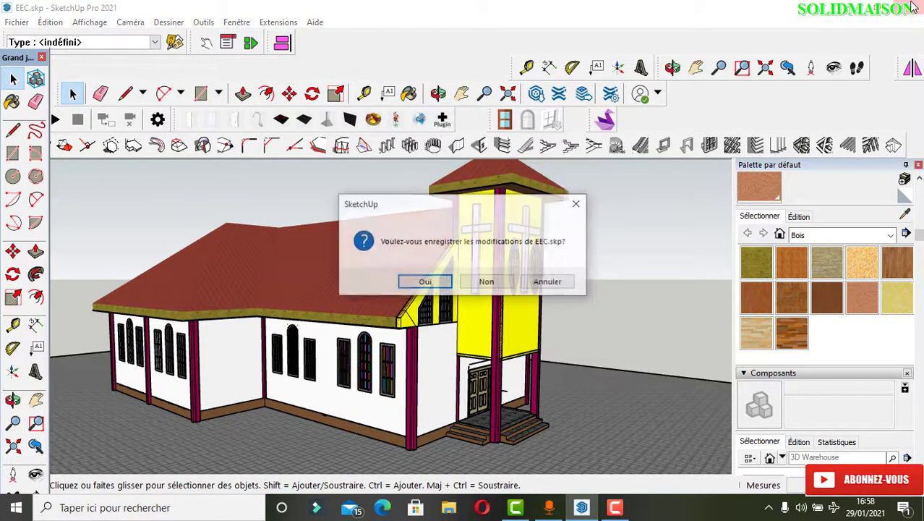
{"action": "left_click", "coordinate": [422, 284]}
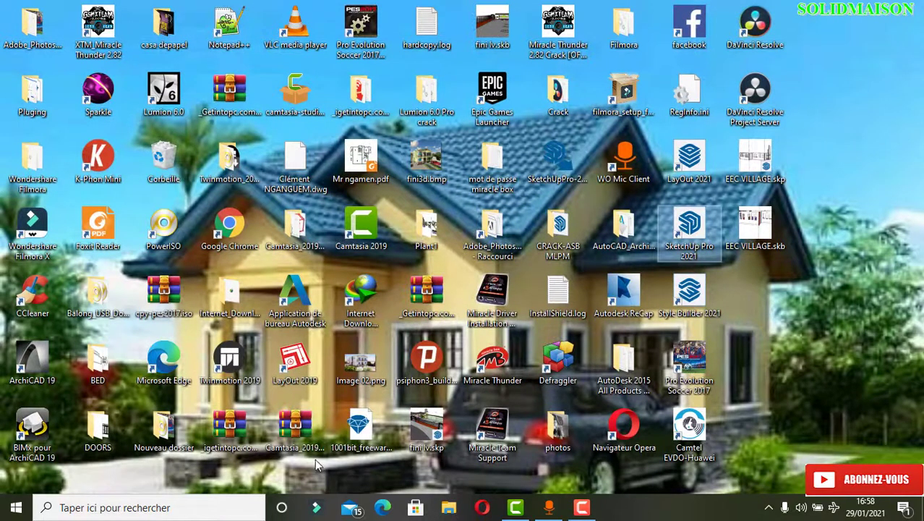
{"action": "double_click", "coordinate": [237, 368]}
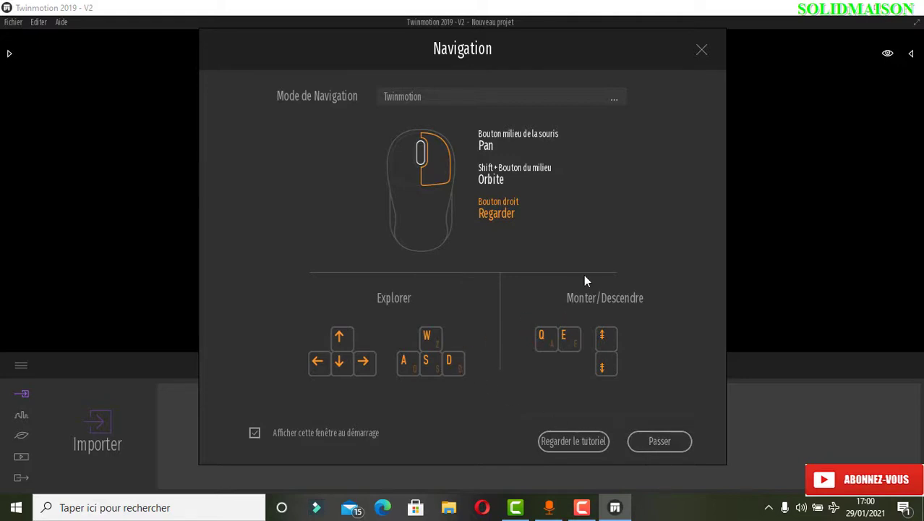
{"action": "left_click", "coordinate": [658, 442]}
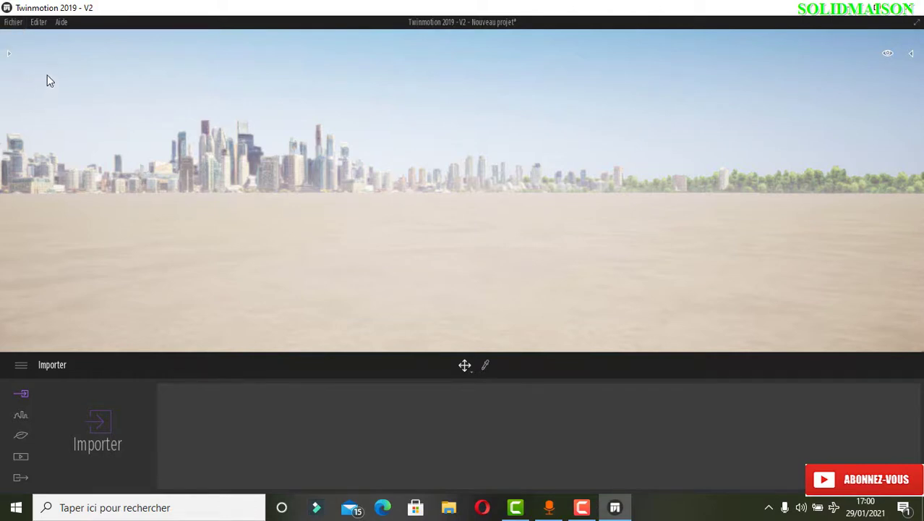
- Start a geometry import and browse to the Utilisateurs folder on Disque local (C:)
{"action": "left_click", "coordinate": [103, 431]}
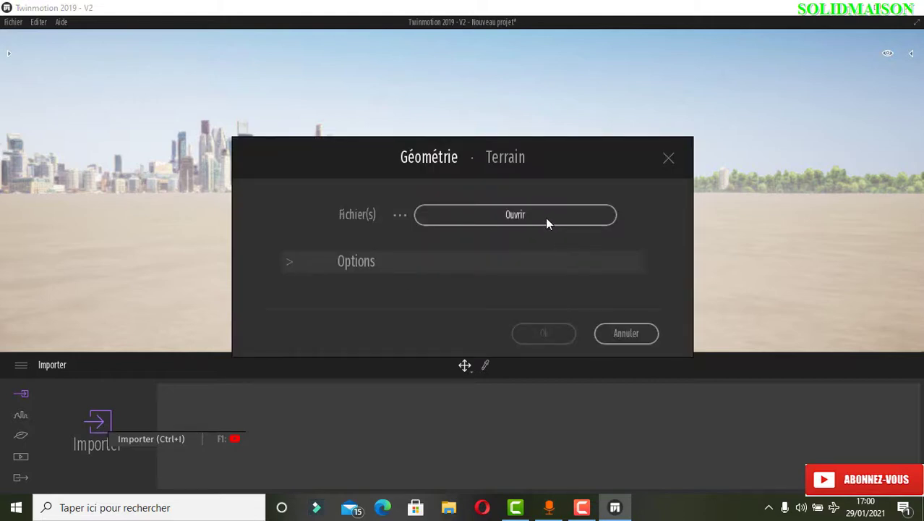
{"action": "left_click", "coordinate": [497, 215]}
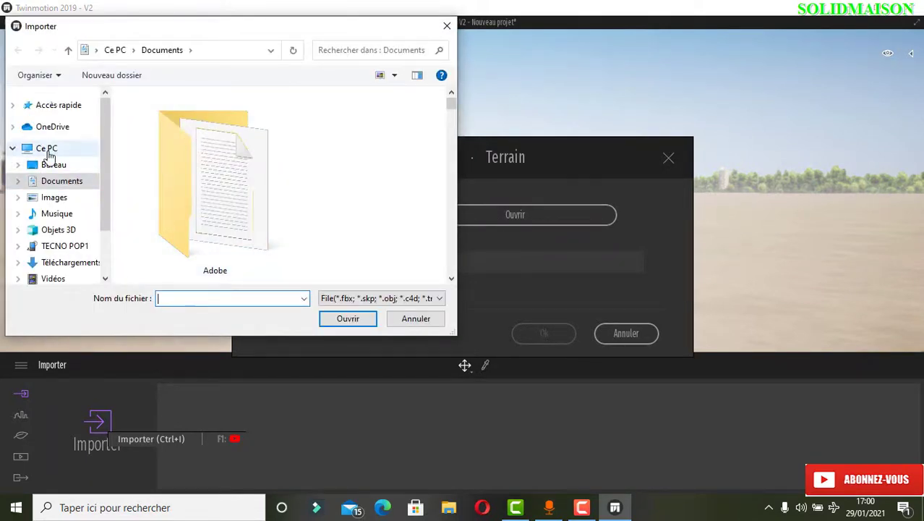
{"action": "left_click", "coordinate": [48, 150]}
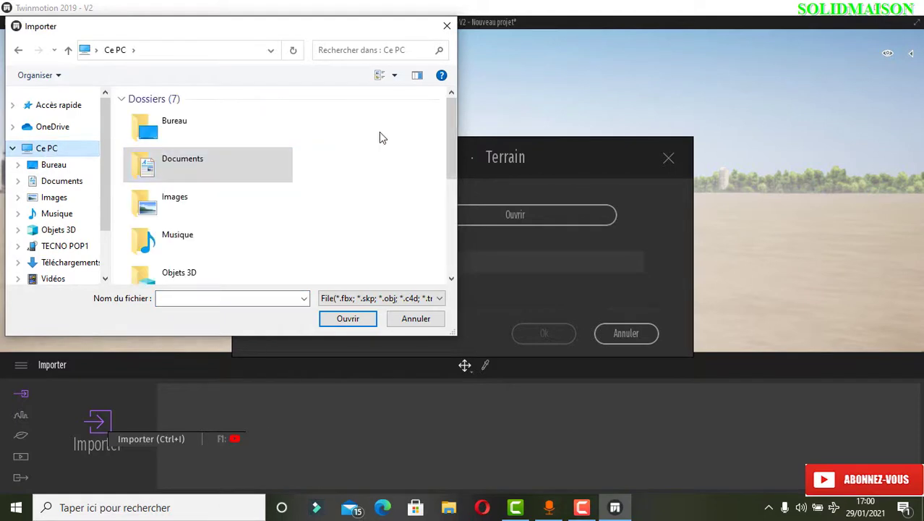
{"action": "scroll", "coordinate": [381, 136], "scroll_direction": "down", "scroll_amount": 3}
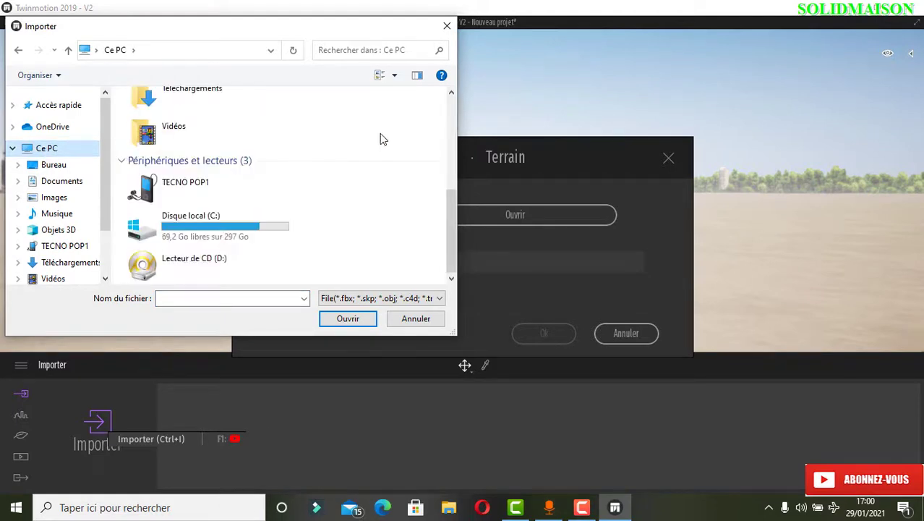
{"action": "double_click", "coordinate": [217, 239]}
{"action": "scroll", "coordinate": [221, 148], "scroll_direction": "down", "scroll_amount": 1}
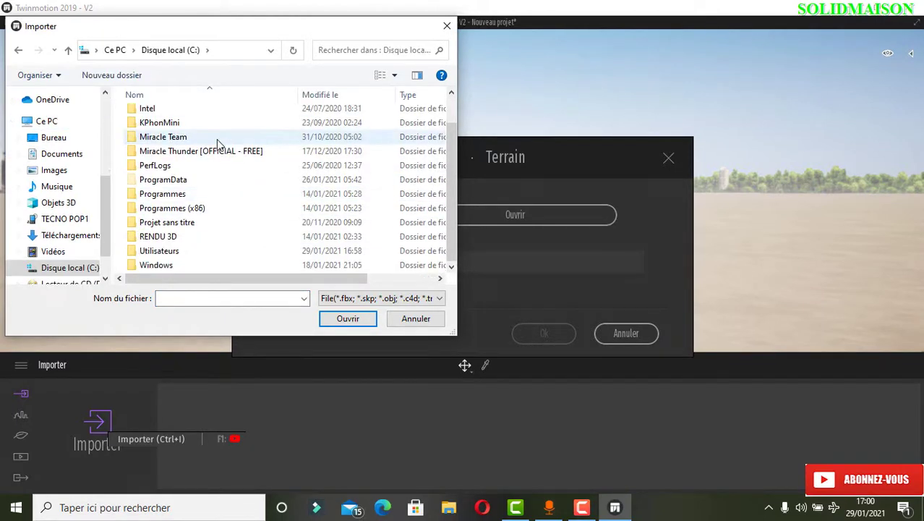
{"action": "double_click", "coordinate": [185, 252]}
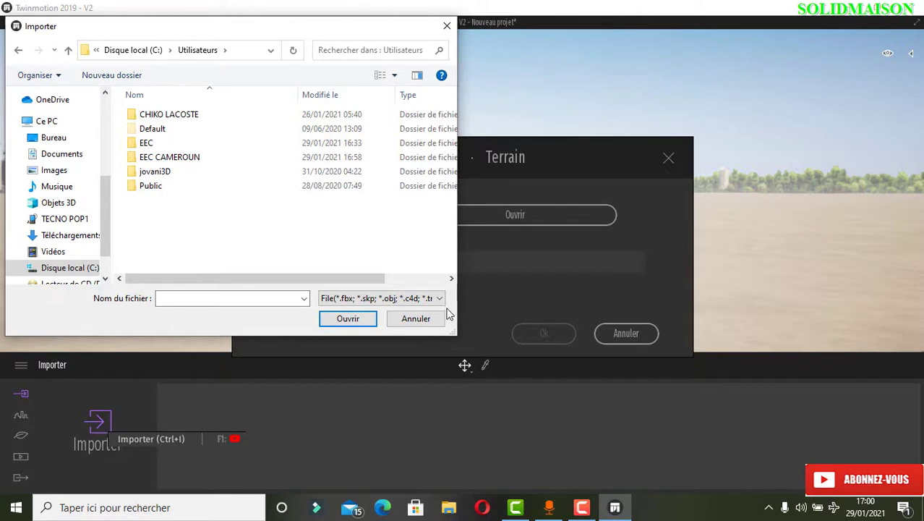
- Switch the file filter to the Other formats including *.dae and import EEC CAMEROUN.dae
{"action": "left_click", "coordinate": [343, 300]}
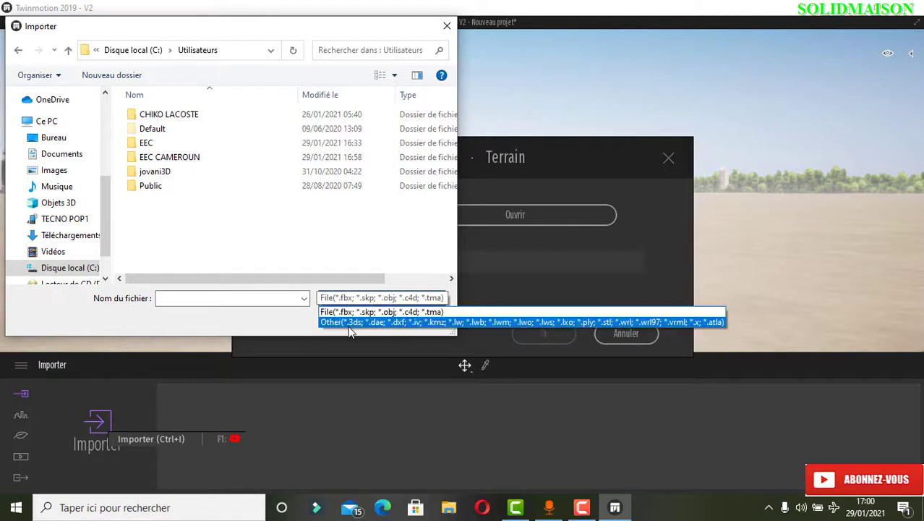
{"action": "left_click", "coordinate": [352, 325]}
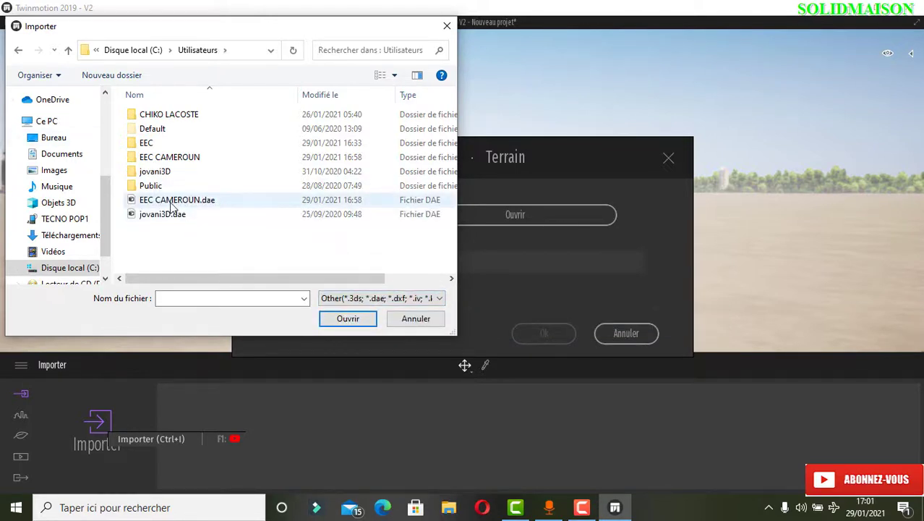
{"action": "left_click", "coordinate": [194, 206]}
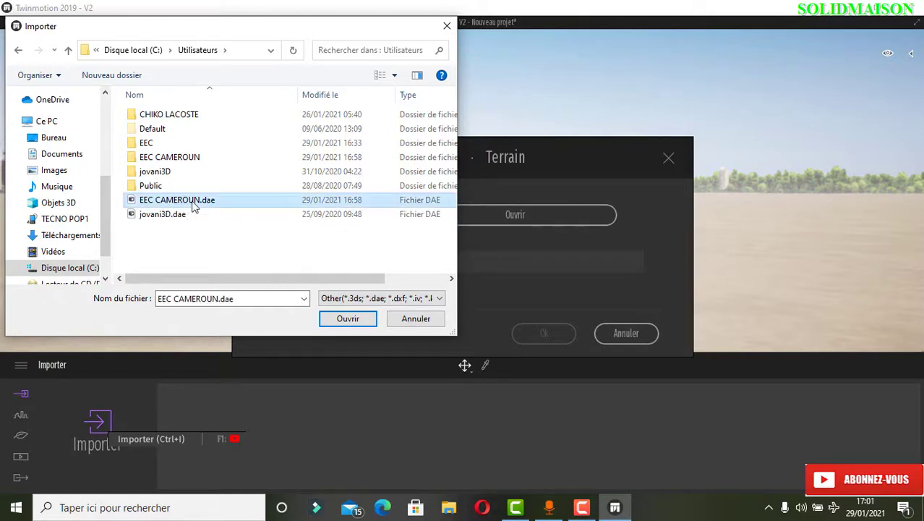
{"action": "left_click", "coordinate": [330, 323]}
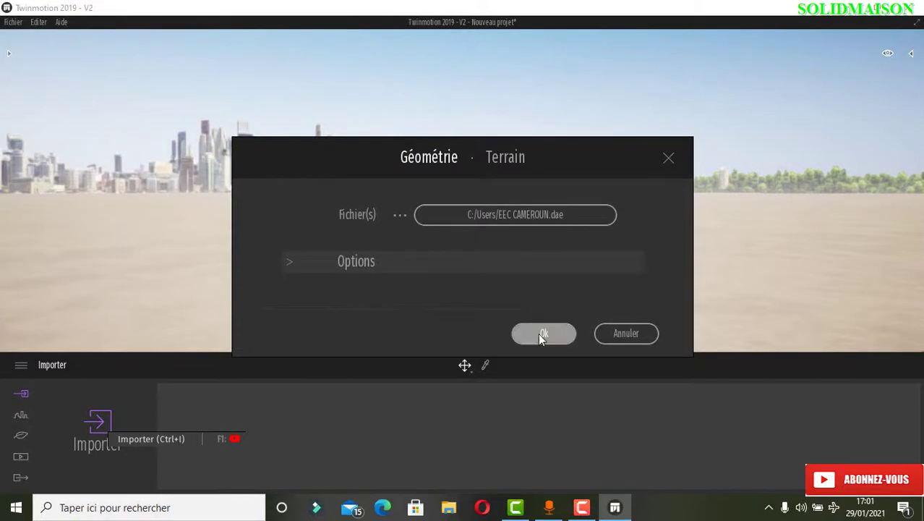
{"action": "left_click", "coordinate": [538, 333]}
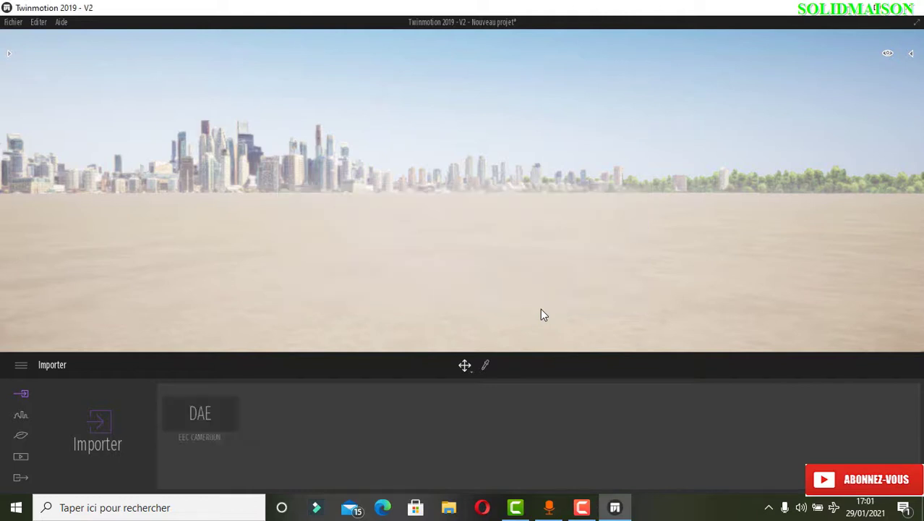
- Find the imported church in the scene and examine its front tower, facade and side from close up
{"action": "left_click_drag", "start_coordinate": [335, 219], "coordinate": [18, 150]}
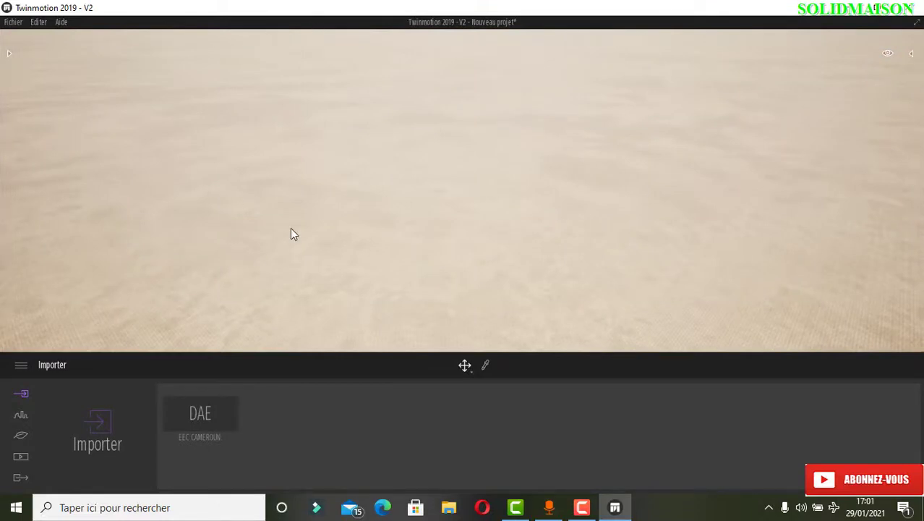
{"action": "mouse_move", "coordinate": [292, 230]}
{"action": "right_mouse_down"}
{"action": "mouse_move", "coordinate": [308, 170]}
{"action": "mouse_move", "coordinate": [419, 168]}
{"action": "mouse_move", "coordinate": [284, 227]}
{"action": "right_mouse_up"}
{"action": "right_click_drag", "start_coordinate": [571, 130], "coordinate": [596, 144]}
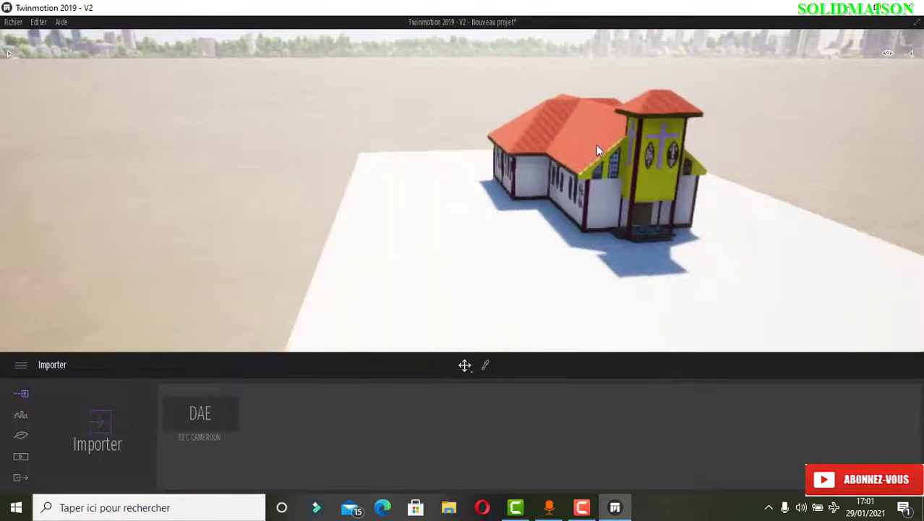
{"action": "right_click_drag", "start_coordinate": [738, 82], "coordinate": [767, 72]}
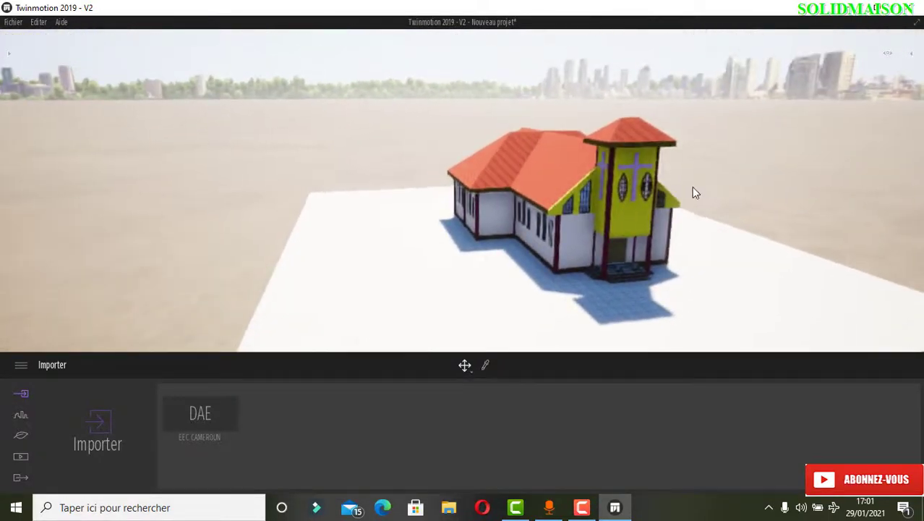
{"action": "scroll", "coordinate": [680, 165], "scroll_direction": "up", "scroll_amount": 5}
{"action": "mouse_move", "coordinate": [498, 190]}
{"action": "right_mouse_down"}
{"action": "mouse_move", "coordinate": [463, 188]}
{"action": "mouse_move", "coordinate": [497, 190]}
{"action": "right_mouse_up"}
{"action": "scroll", "coordinate": [544, 98], "scroll_direction": "up", "scroll_amount": 3}
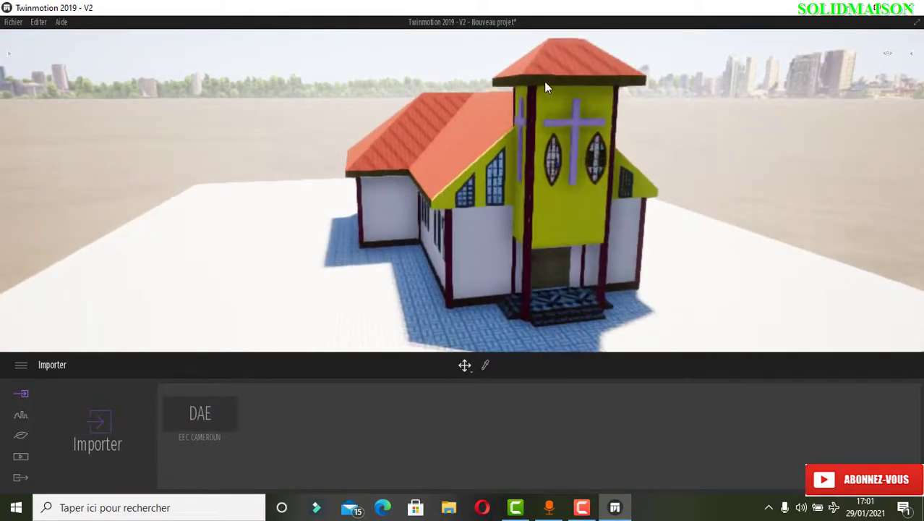
{"action": "right_click_drag", "start_coordinate": [544, 83], "coordinate": [378, 207]}
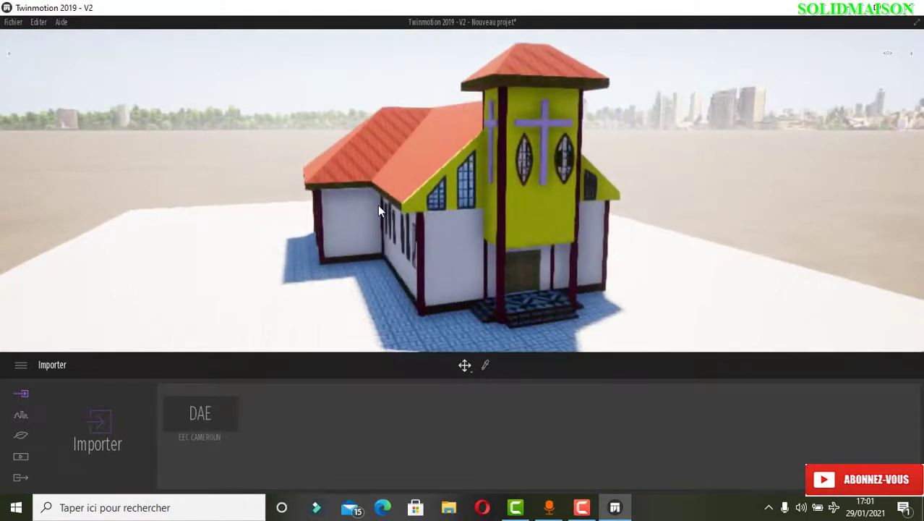
{"action": "right_click_drag", "start_coordinate": [412, 124], "coordinate": [332, 140]}
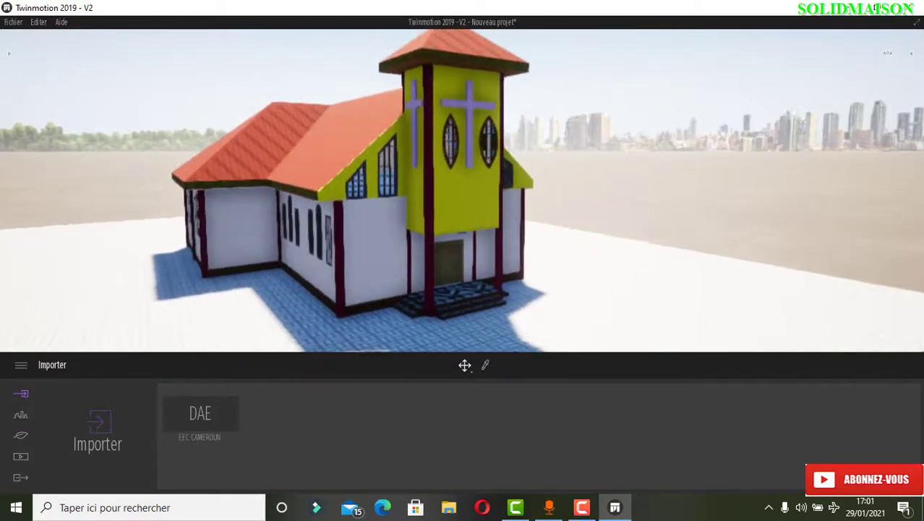
{"action": "scroll", "coordinate": [363, 139], "scroll_direction": "down", "scroll_amount": 2}
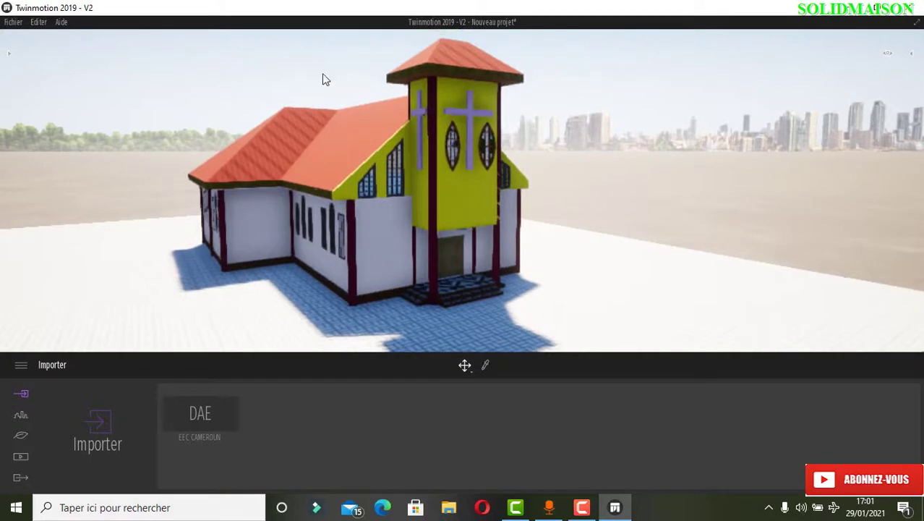
{"action": "scroll", "coordinate": [323, 74], "scroll_direction": "up", "scroll_amount": 1}
{"action": "middle_click_drag", "start_coordinate": [324, 74], "coordinate": [331, 82]}
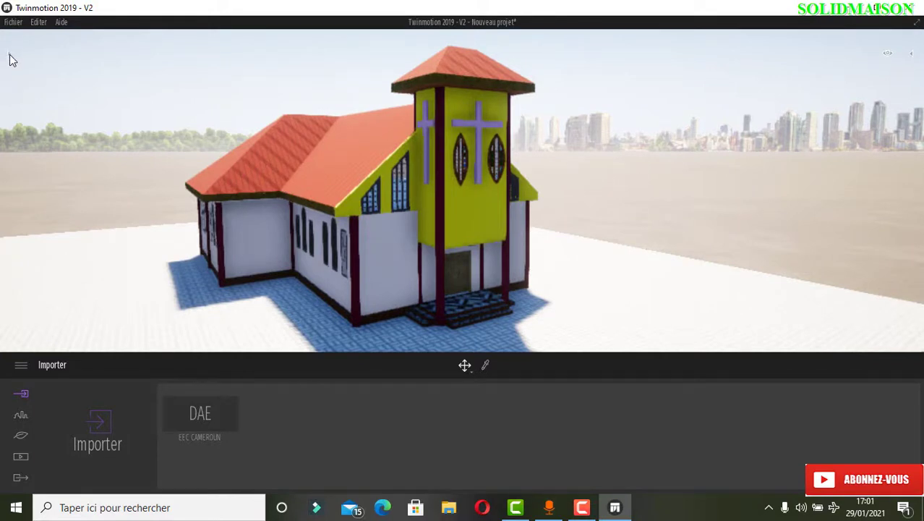
- Open the Matériaux category of the asset library and look through its material folders
{"action": "left_click", "coordinate": [10, 61]}
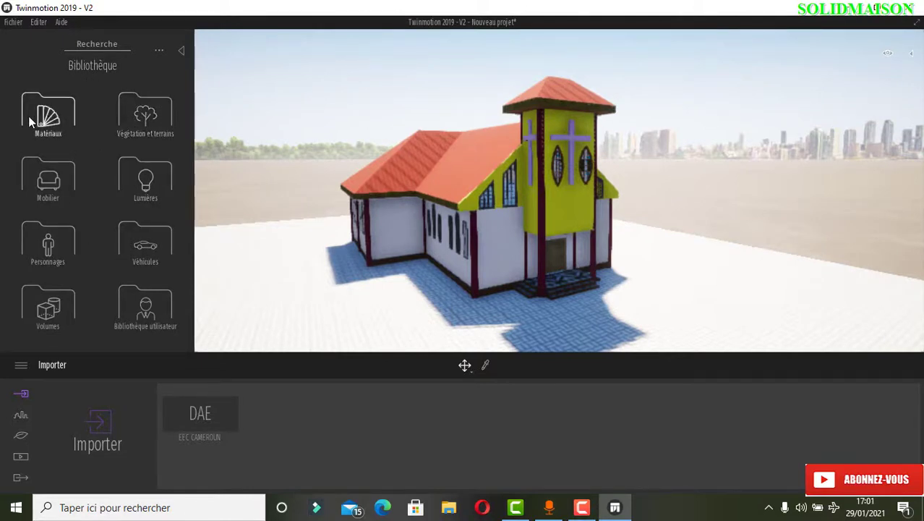
{"action": "left_click", "coordinate": [58, 120]}
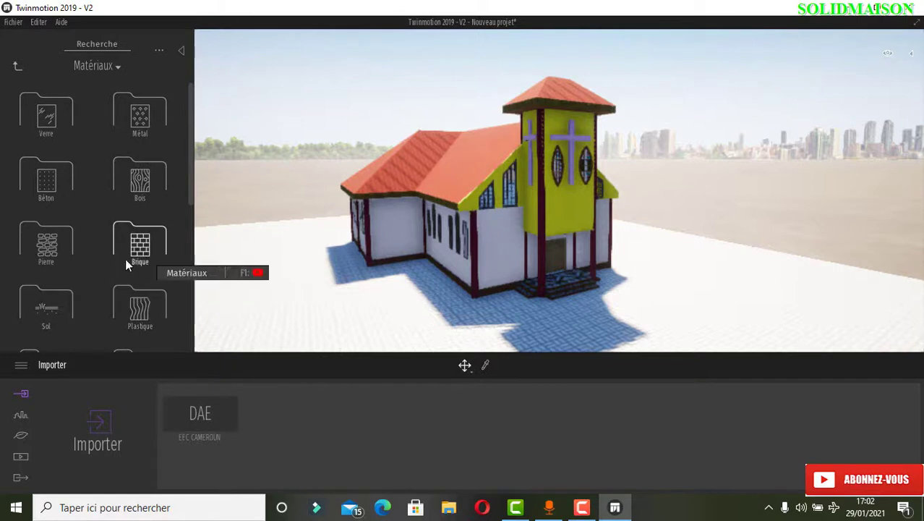
{"action": "scroll", "coordinate": [41, 264], "scroll_direction": "down", "scroll_amount": 1}
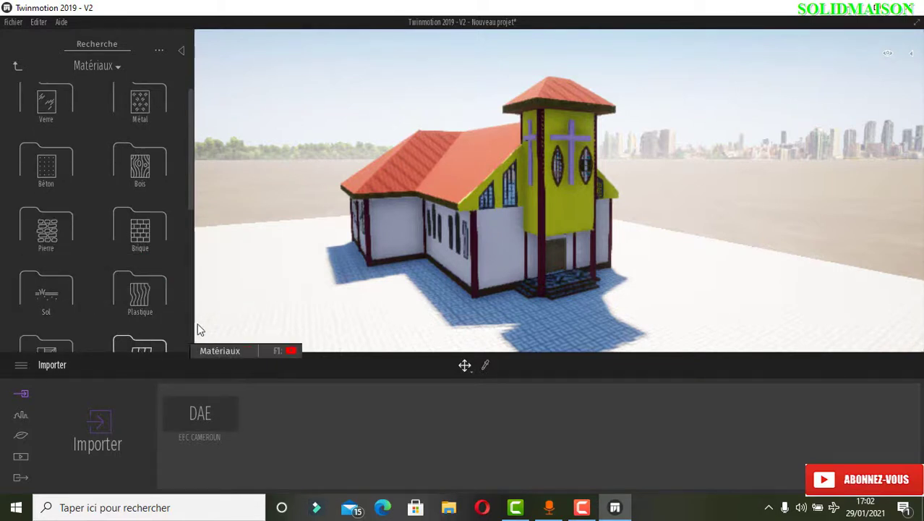
{"action": "scroll", "coordinate": [162, 290], "scroll_direction": "down", "scroll_amount": 4}
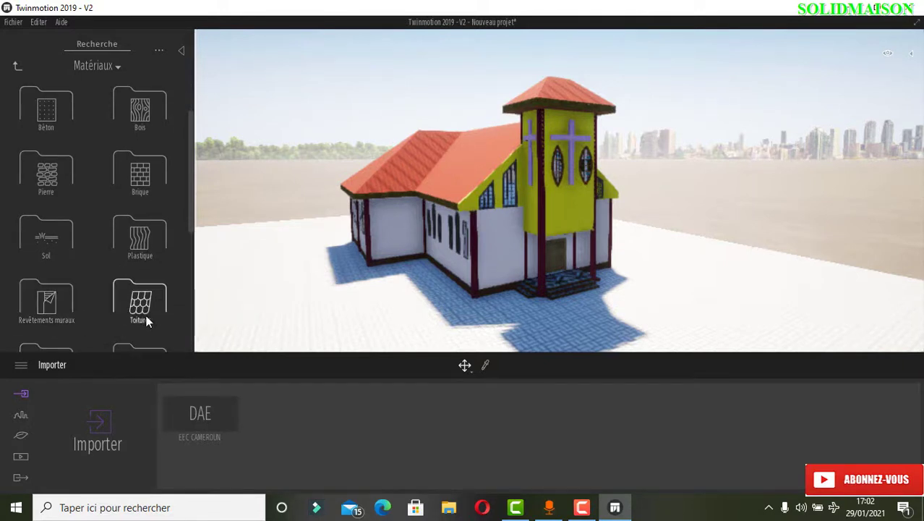
{"action": "scroll", "coordinate": [131, 269], "scroll_direction": "down", "scroll_amount": 1}
{"action": "scroll", "coordinate": [141, 260], "scroll_direction": "down", "scroll_amount": 2}
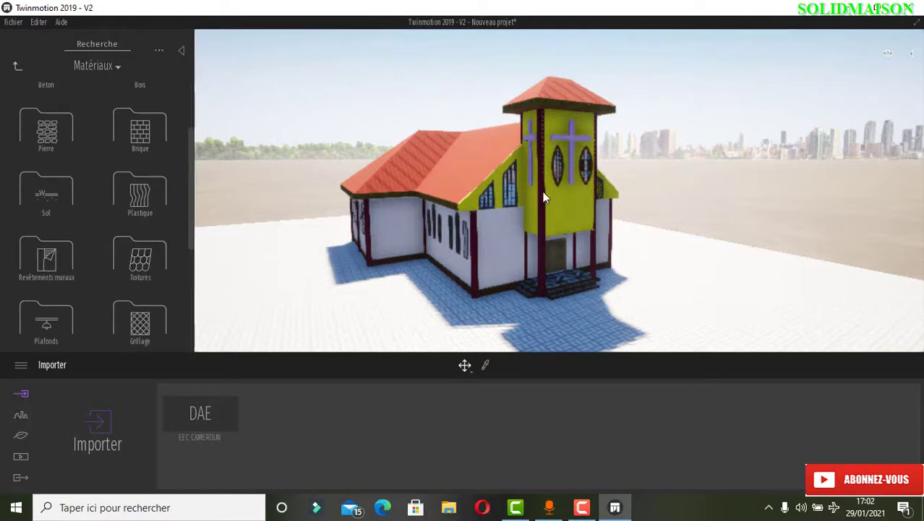
- Apply the Bois material Mahogany 01 D to the left leaf of the church's entrance door
{"action": "scroll", "coordinate": [544, 197], "scroll_direction": "up", "scroll_amount": 10}
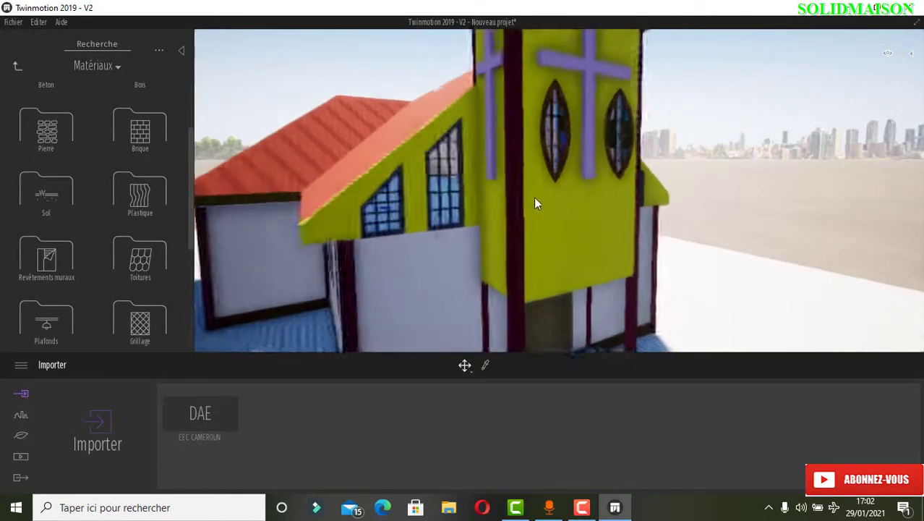
{"action": "scroll", "coordinate": [536, 197], "scroll_direction": "up", "scroll_amount": 3}
{"action": "middle_click_drag", "start_coordinate": [536, 195], "coordinate": [625, 87]}
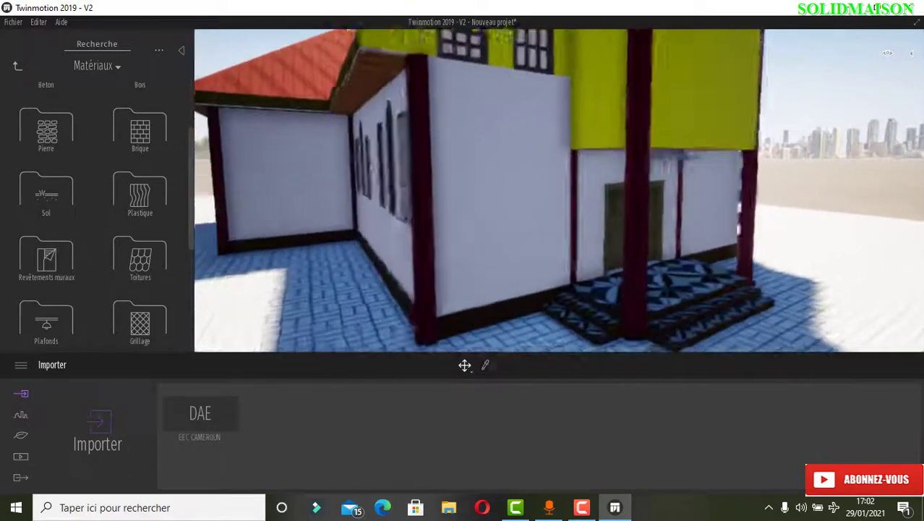
{"action": "scroll", "coordinate": [542, 328], "scroll_direction": "up", "scroll_amount": 8}
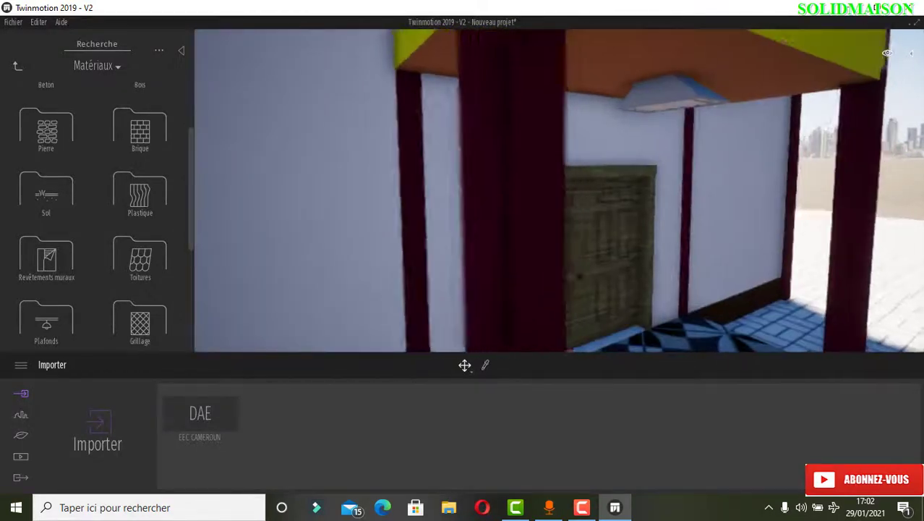
{"action": "scroll", "coordinate": [566, 235], "scroll_direction": "up", "scroll_amount": 6}
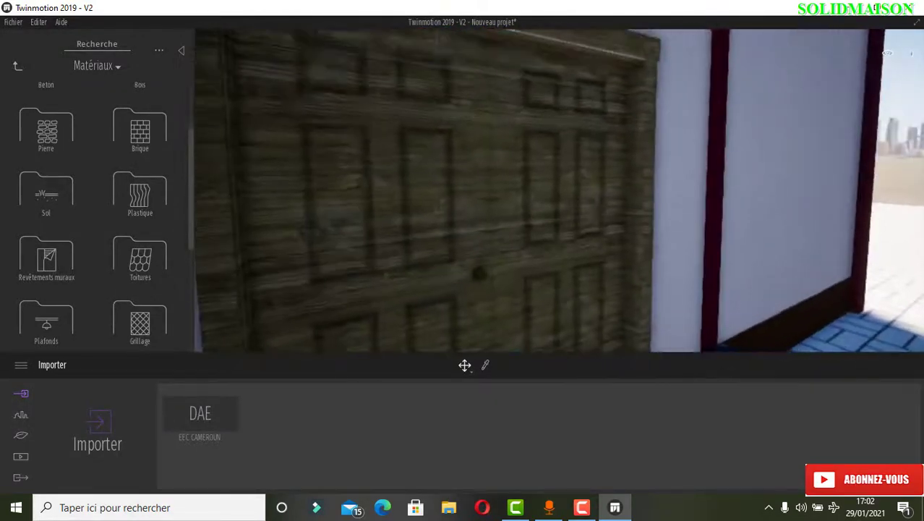
{"action": "scroll", "coordinate": [367, 165], "scroll_direction": "down", "scroll_amount": 3}
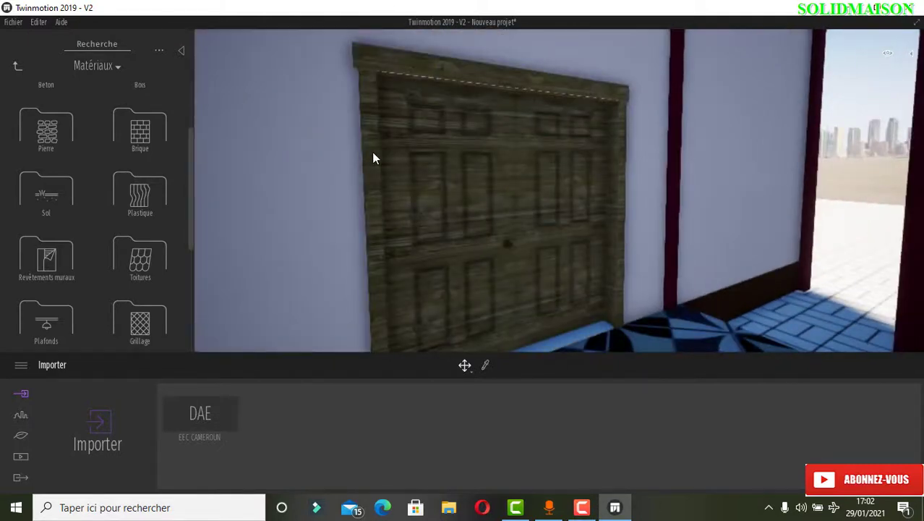
{"action": "scroll", "coordinate": [374, 159], "scroll_direction": "up", "scroll_amount": 3}
{"action": "scroll", "coordinate": [127, 191], "scroll_direction": "up", "scroll_amount": 2}
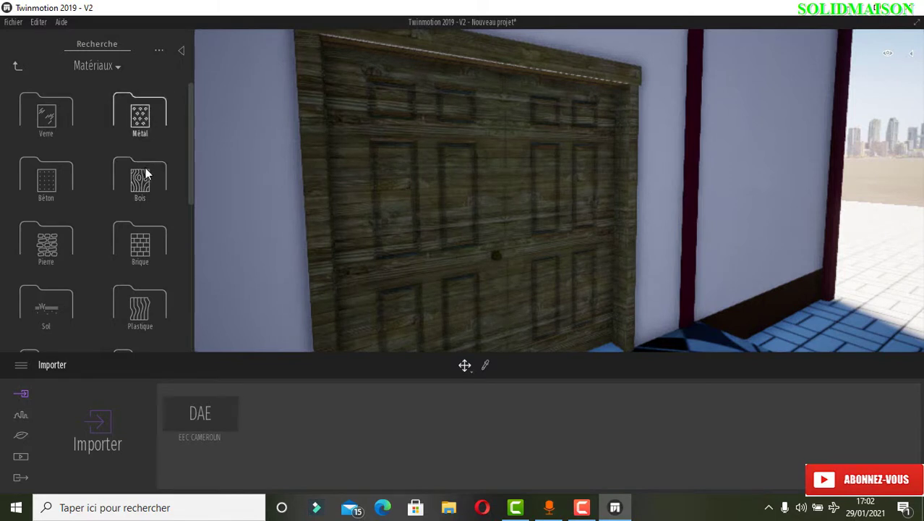
{"action": "left_click", "coordinate": [147, 186]}
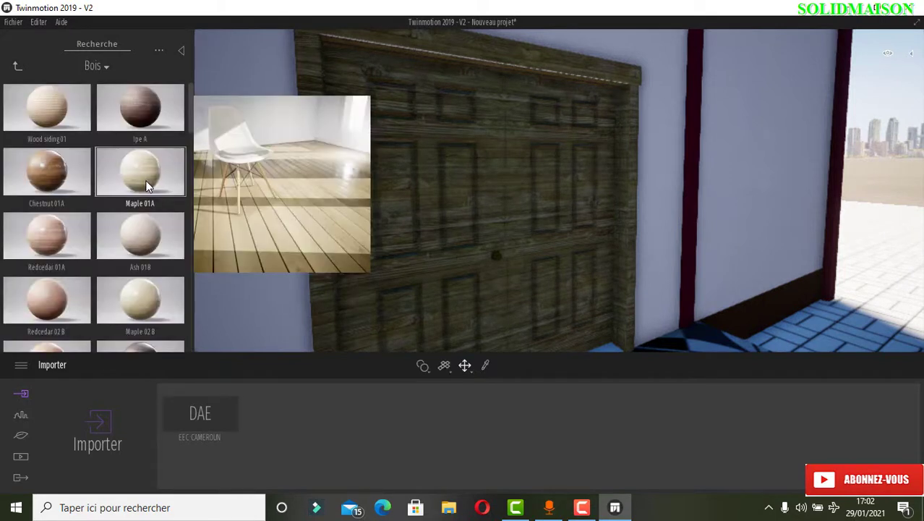
{"action": "scroll", "coordinate": [85, 168], "scroll_direction": "down", "scroll_amount": 3}
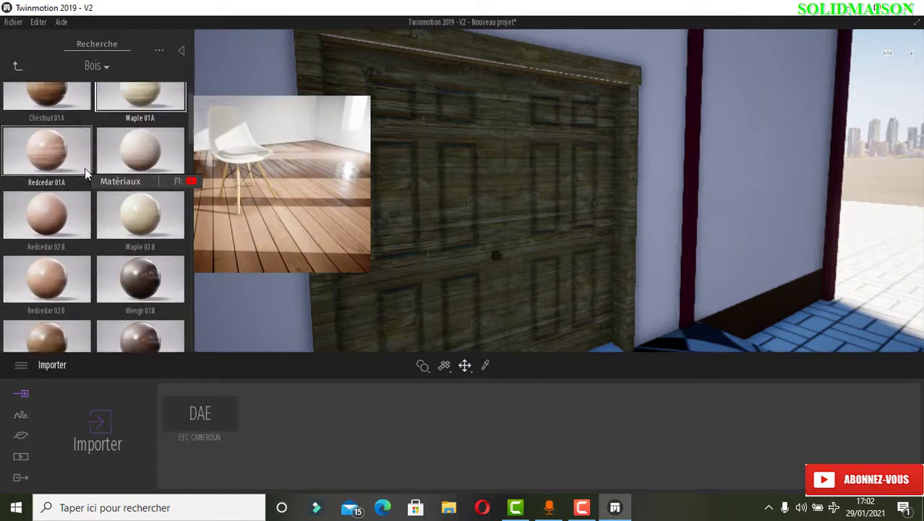
{"action": "scroll", "coordinate": [103, 233], "scroll_direction": "down", "scroll_amount": 3}
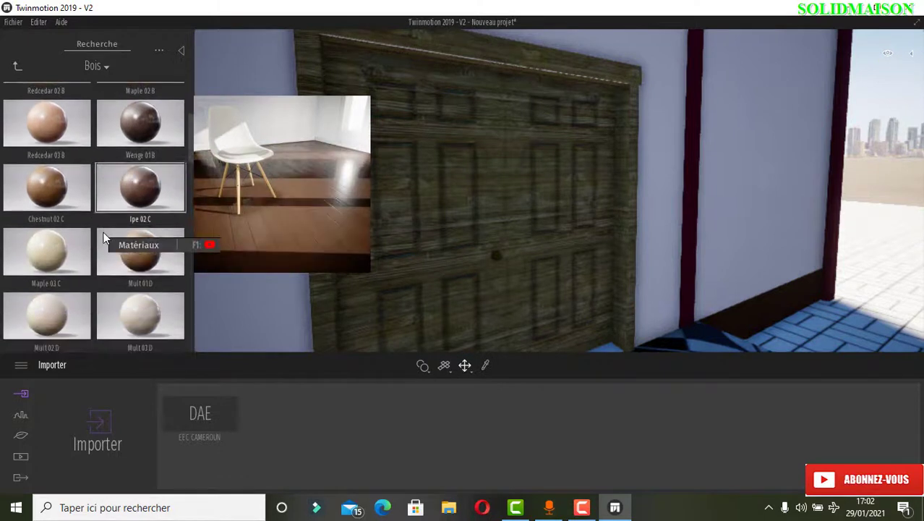
{"action": "scroll", "coordinate": [104, 239], "scroll_direction": "down", "scroll_amount": 2}
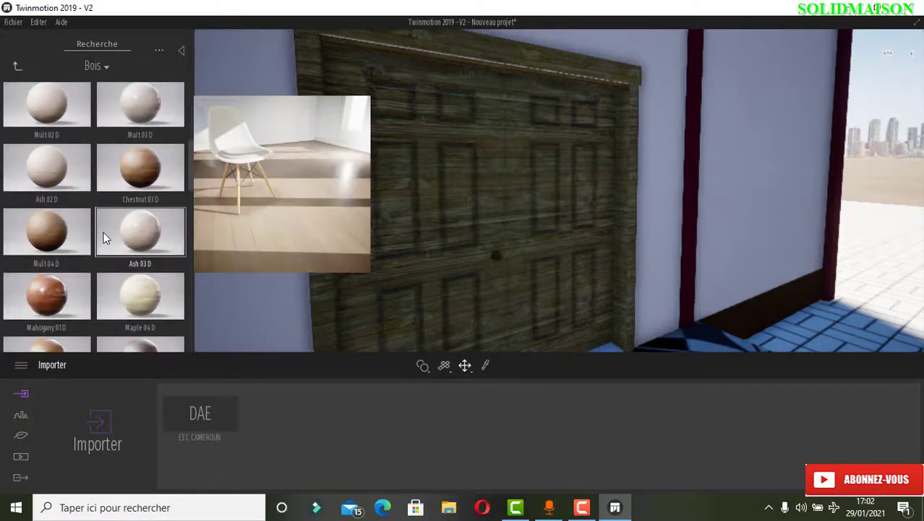
{"action": "left_click_drag", "start_coordinate": [43, 235], "coordinate": [384, 224]}
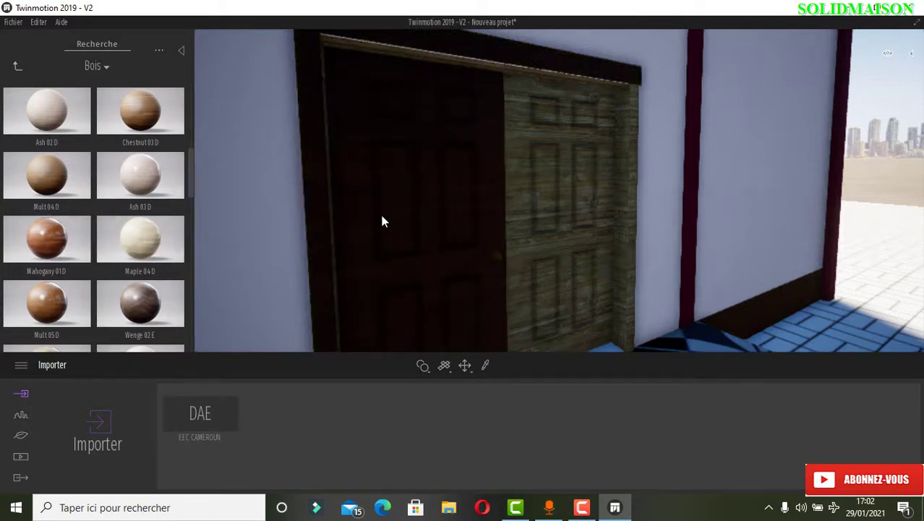
- Apply the Mahogany 01 D wood material to the right leaf of the church's entrance door
{"action": "mouse_move", "coordinate": [50, 236]}
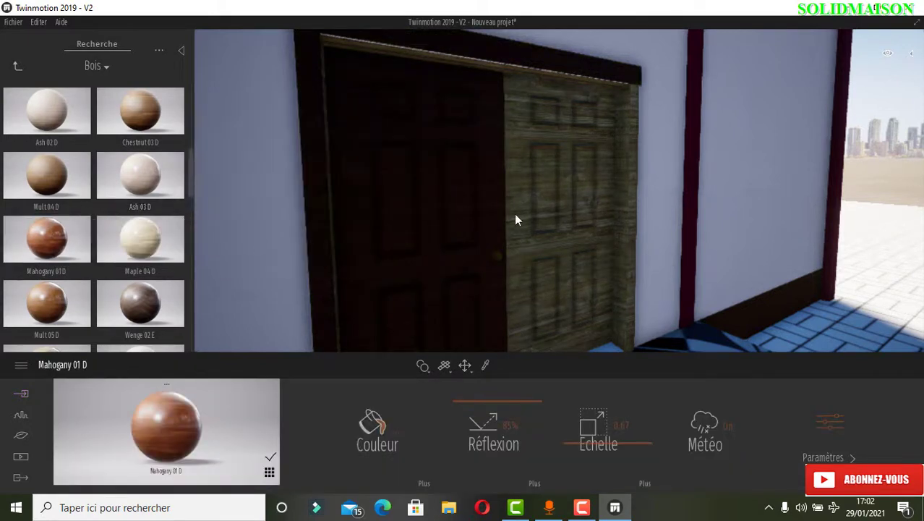
{"action": "left_click", "coordinate": [538, 239]}
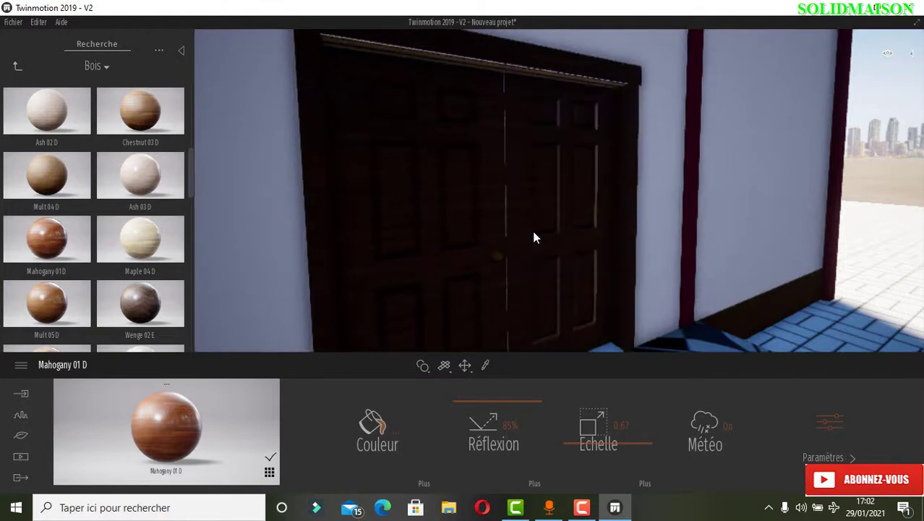
{"action": "scroll", "coordinate": [400, 148], "scroll_direction": "down", "scroll_amount": 5}
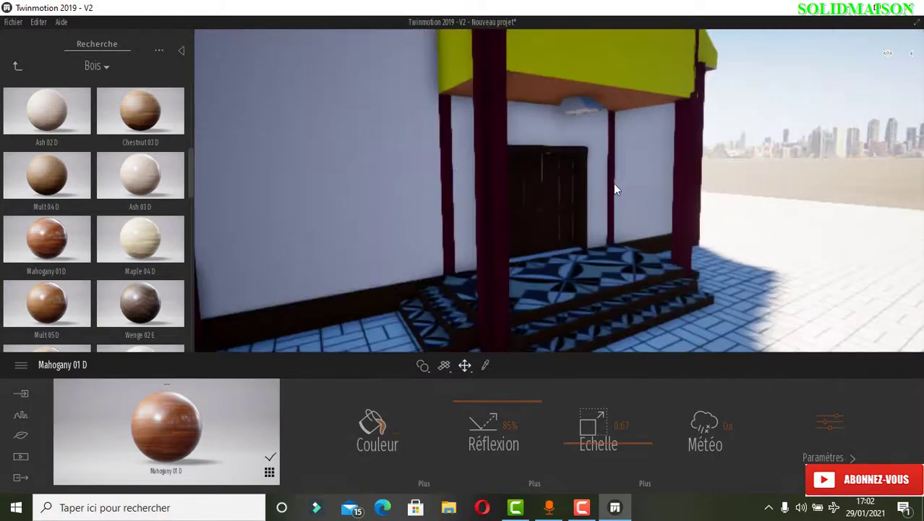
{"action": "scroll", "coordinate": [612, 184], "scroll_direction": "up", "scroll_amount": 5}
{"action": "scroll", "coordinate": [419, 201], "scroll_direction": "down", "scroll_amount": 5}
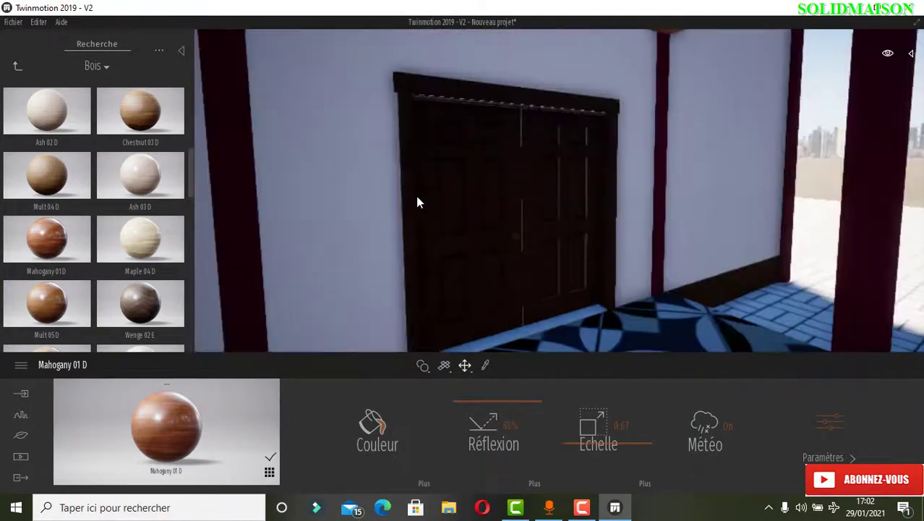
{"action": "scroll", "coordinate": [539, 148], "scroll_direction": "down", "scroll_amount": 3}
{"action": "scroll", "coordinate": [540, 142], "scroll_direction": "down", "scroll_amount": 5}
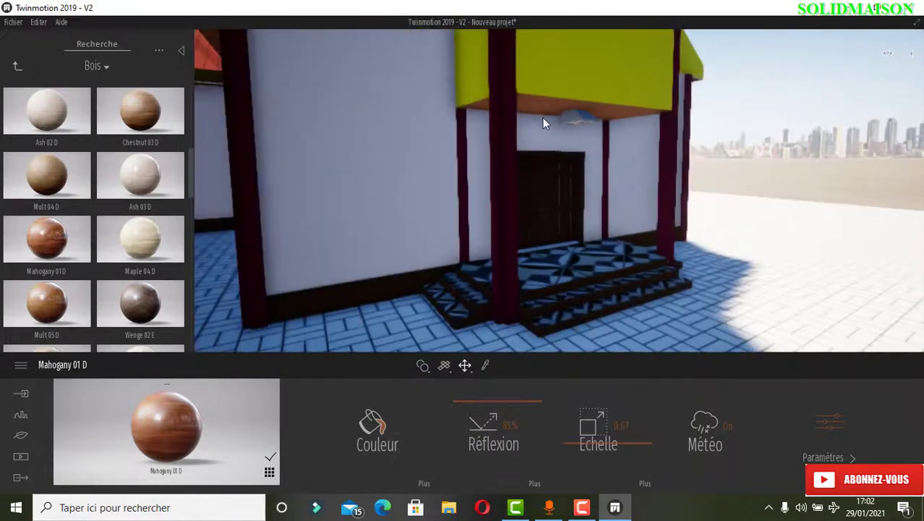
- Examine the church's front facade and side walls, down to the dark base strip beside the corner column
{"action": "middle_click_drag", "start_coordinate": [527, 139], "coordinate": [527, 210]}
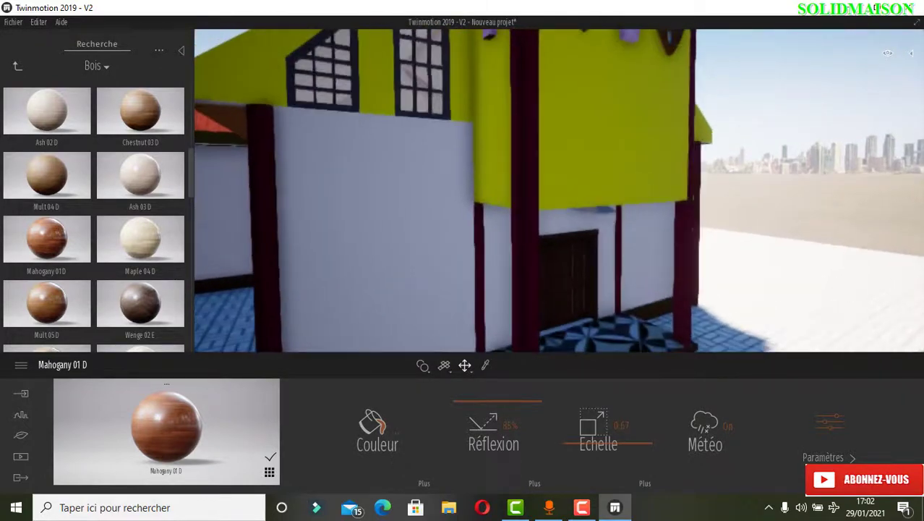
{"action": "scroll", "coordinate": [527, 147], "scroll_direction": "down", "scroll_amount": 4}
{"action": "scroll", "coordinate": [470, 135], "scroll_direction": "down", "scroll_amount": 3}
{"action": "scroll", "coordinate": [385, 233], "scroll_direction": "up", "scroll_amount": 3}
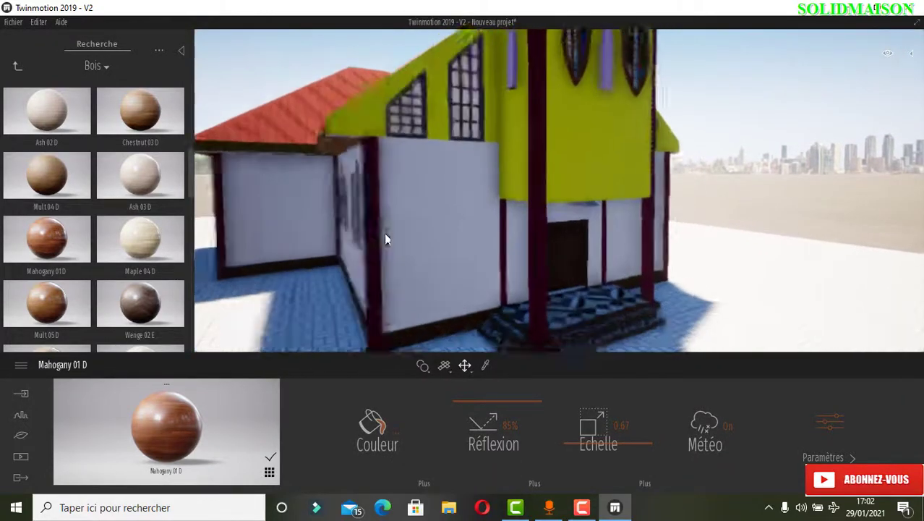
{"action": "middle_click_drag", "start_coordinate": [395, 235], "coordinate": [492, 237]}
{"action": "scroll", "coordinate": [354, 265], "scroll_direction": "up", "scroll_amount": 1}
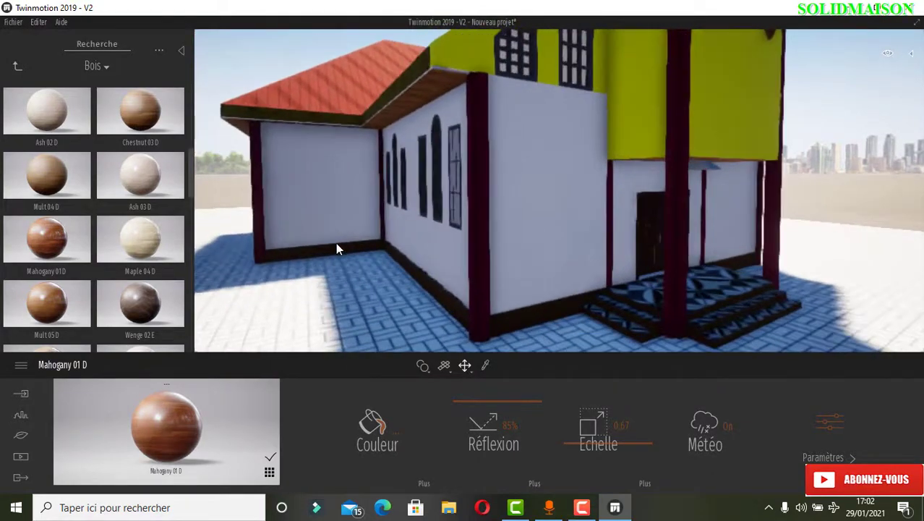
{"action": "middle_click_drag", "start_coordinate": [336, 242], "coordinate": [489, 266]}
{"action": "scroll", "coordinate": [489, 266], "scroll_direction": "up", "scroll_amount": 5}
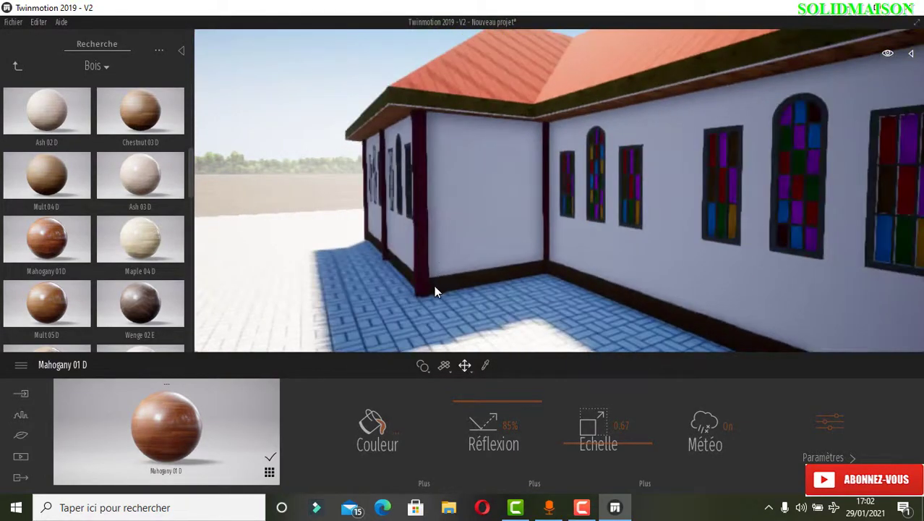
{"action": "scroll", "coordinate": [441, 311], "scroll_direction": "up", "scroll_amount": 5}
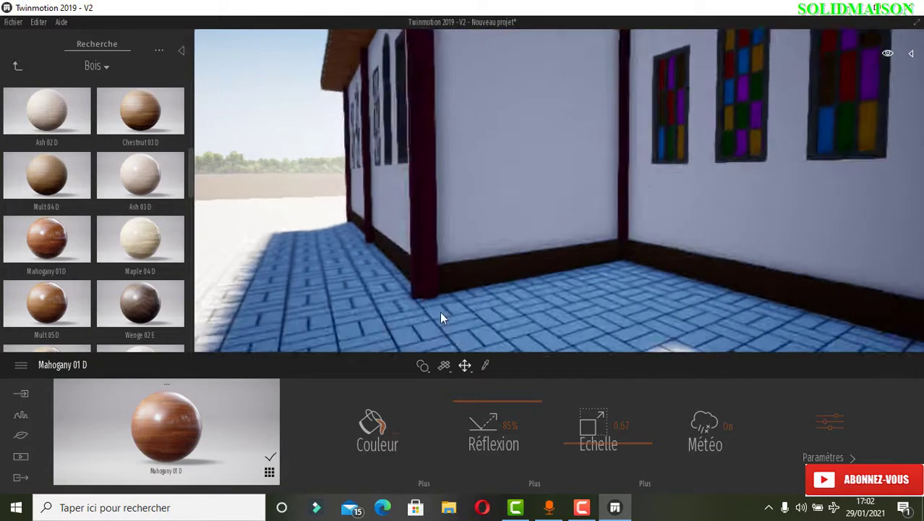
{"action": "scroll", "coordinate": [442, 304], "scroll_direction": "up", "scroll_amount": 3}
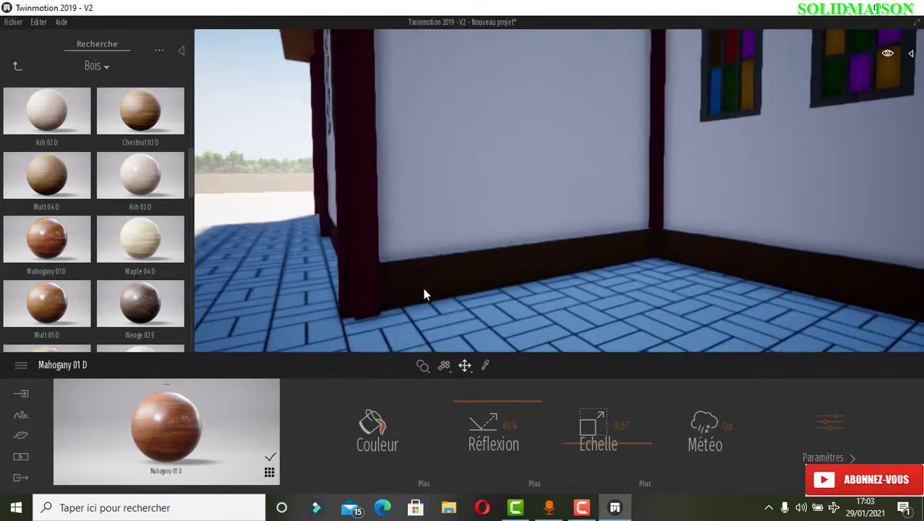
- Apply the Pierre material Stone 01 to the base strip along the church walls
{"action": "left_click", "coordinate": [17, 68]}
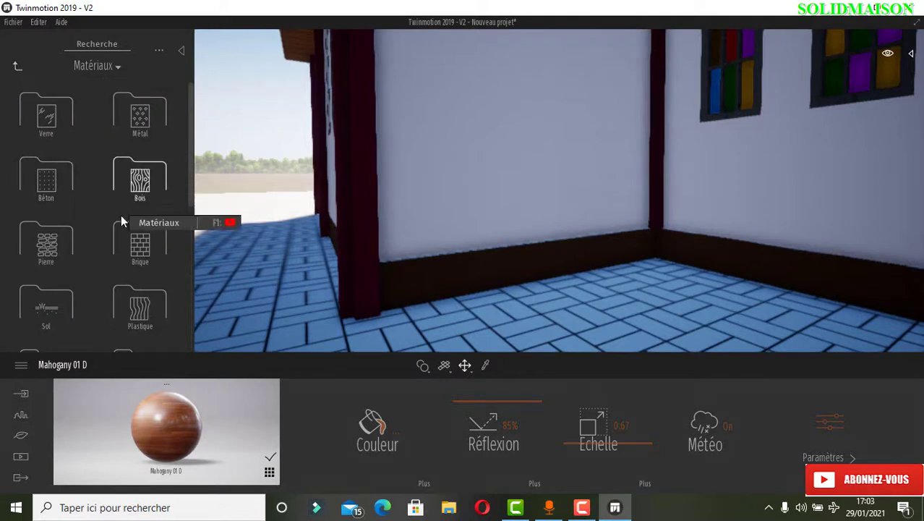
{"action": "left_click", "coordinate": [62, 247]}
{"action": "scroll", "coordinate": [91, 195], "scroll_direction": "down", "scroll_amount": 5}
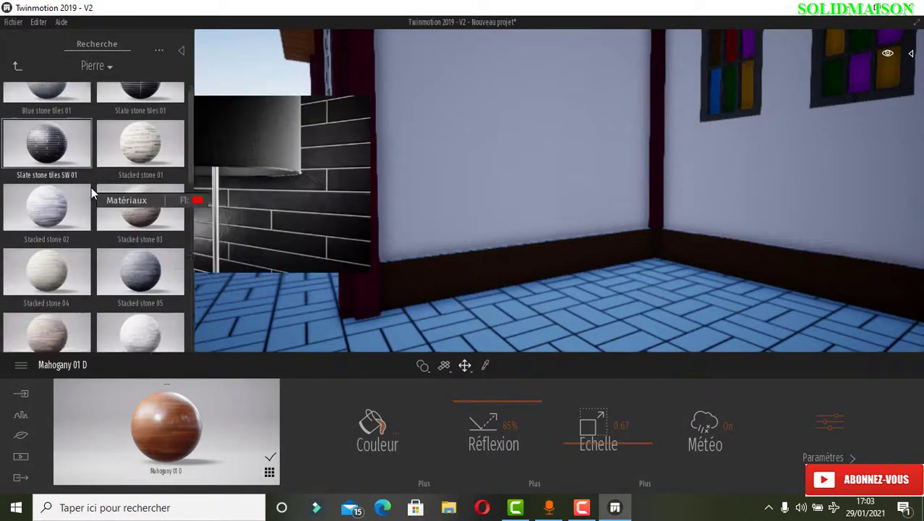
{"action": "scroll", "coordinate": [144, 266], "scroll_direction": "down", "scroll_amount": 3}
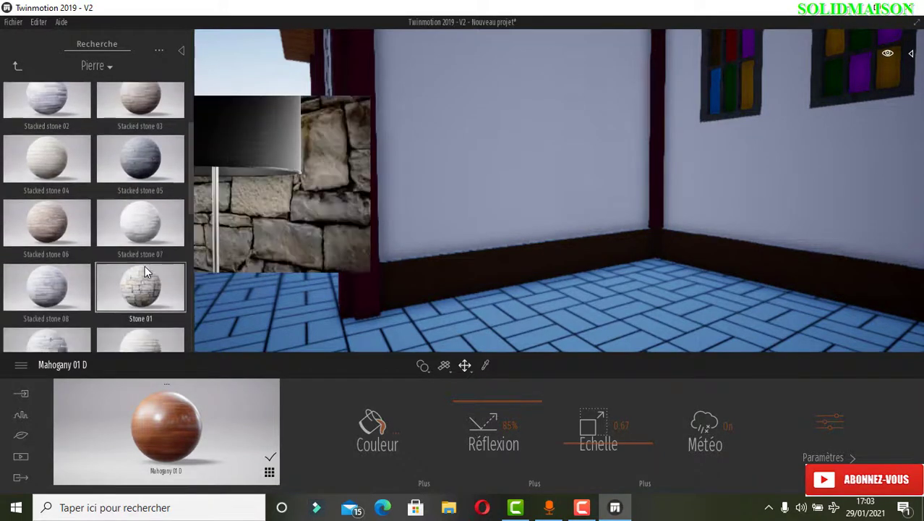
{"action": "left_click_drag", "start_coordinate": [128, 232], "coordinate": [444, 297]}
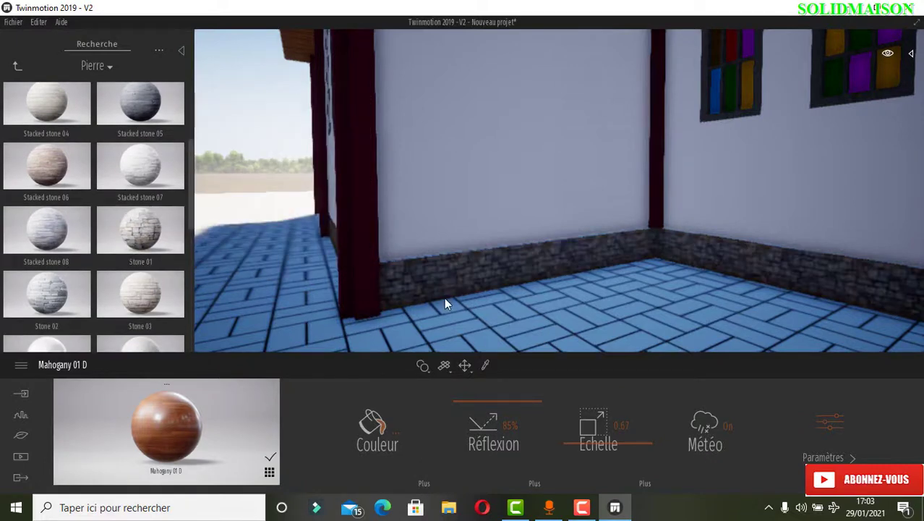
{"action": "scroll", "coordinate": [384, 172], "scroll_direction": "down", "scroll_amount": 3}
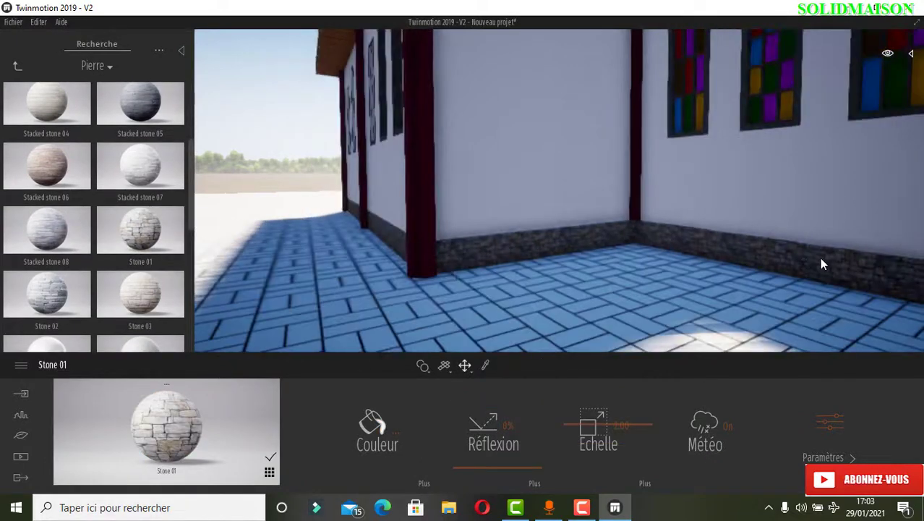
- Set the Stone 01 material's scale to 3.36 and its reflection to 11%
{"action": "scroll", "coordinate": [723, 279], "scroll_direction": "up", "scroll_amount": 5}
{"action": "left_click_drag", "start_coordinate": [667, 297], "coordinate": [648, 293]}
{"action": "scroll", "coordinate": [411, 269], "scroll_direction": "up", "scroll_amount": 5}
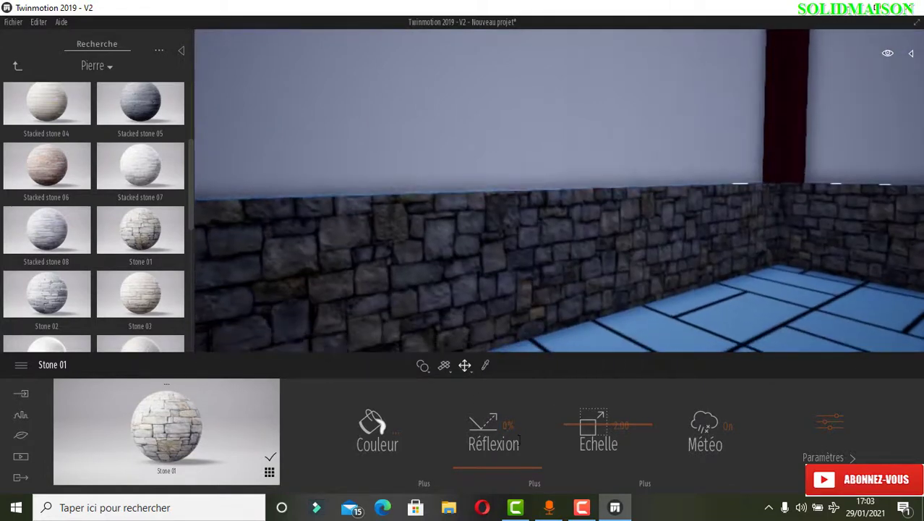
{"action": "left_click_drag", "start_coordinate": [573, 419], "coordinate": [570, 419]}
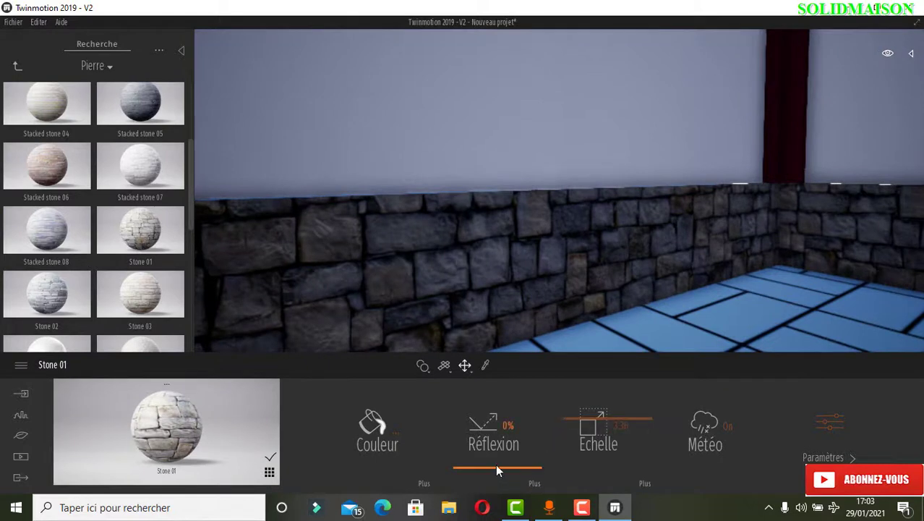
{"action": "mouse_move", "coordinate": [496, 470]}
{"action": "left_mouse_down"}
{"action": "mouse_move", "coordinate": [498, 450]}
{"action": "mouse_move", "coordinate": [499, 461]}
{"action": "left_mouse_up"}
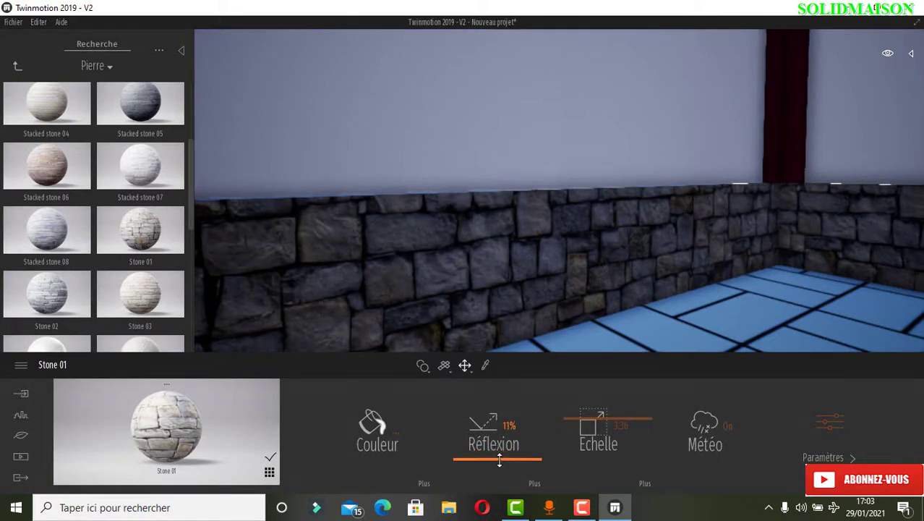
{"action": "scroll", "coordinate": [480, 96], "scroll_direction": "down", "scroll_amount": 5}
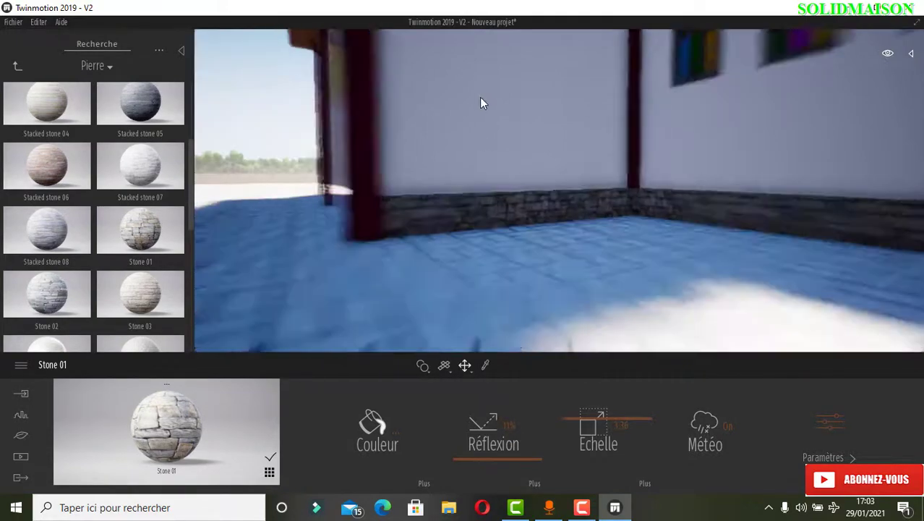
{"action": "right_click_drag", "start_coordinate": [479, 97], "coordinate": [712, 316]}
{"action": "scroll", "coordinate": [480, 172], "scroll_direction": "down", "scroll_amount": 10}
{"action": "scroll", "coordinate": [713, 316], "scroll_direction": "up", "scroll_amount": 10}
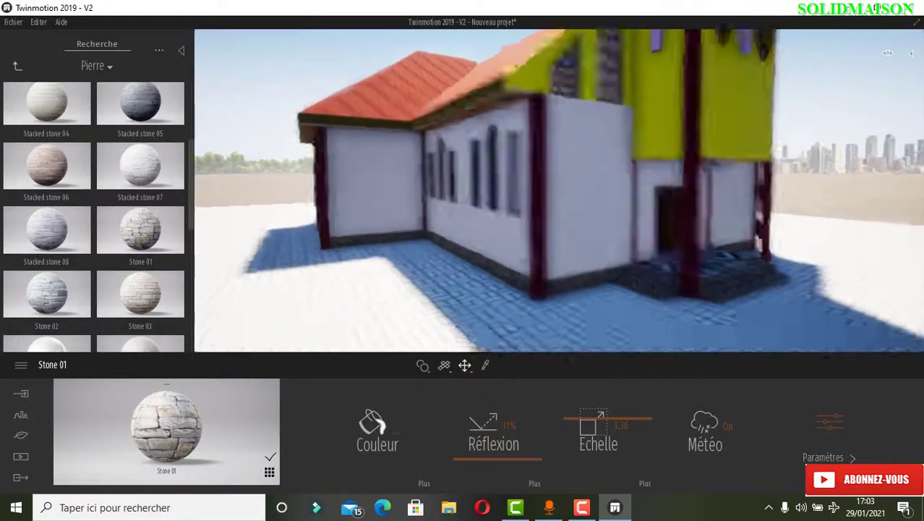
- Open the Carrelage material folder to find tiles for the entrance porch floor
{"action": "scroll", "coordinate": [541, 286], "scroll_direction": "up", "scroll_amount": 5}
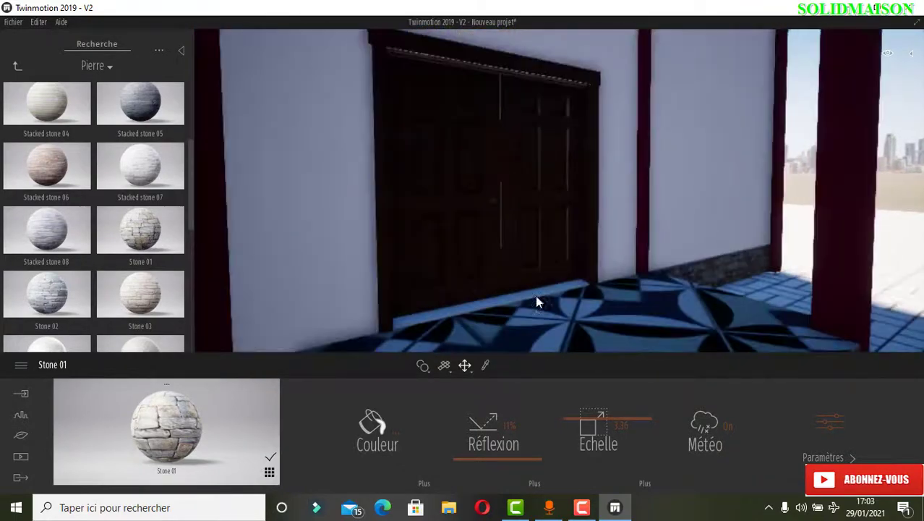
{"action": "scroll", "coordinate": [579, 325], "scroll_direction": "down", "scroll_amount": 3}
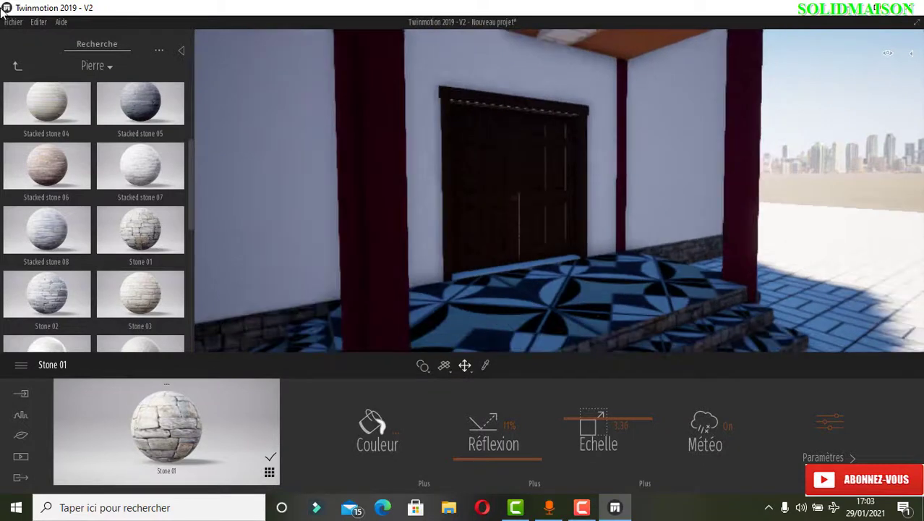
{"action": "left_click", "coordinate": [17, 68]}
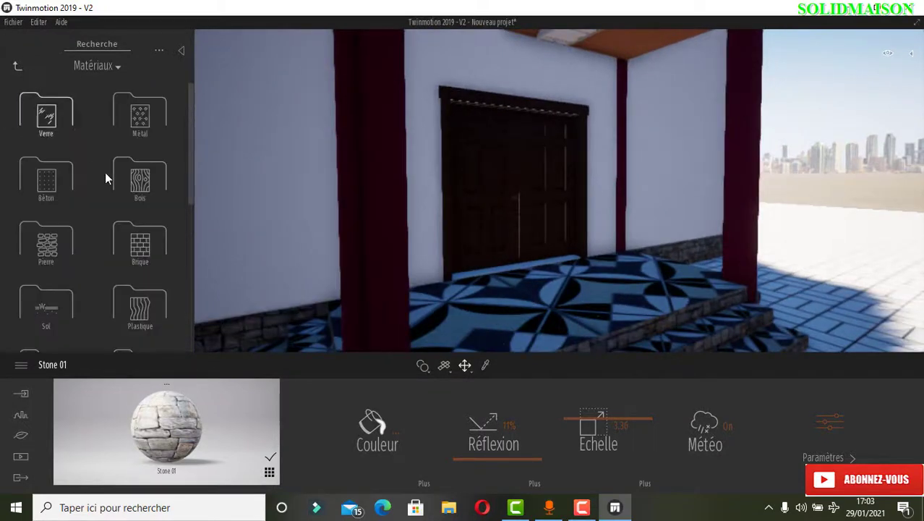
{"action": "scroll", "coordinate": [160, 230], "scroll_direction": "down", "scroll_amount": 5}
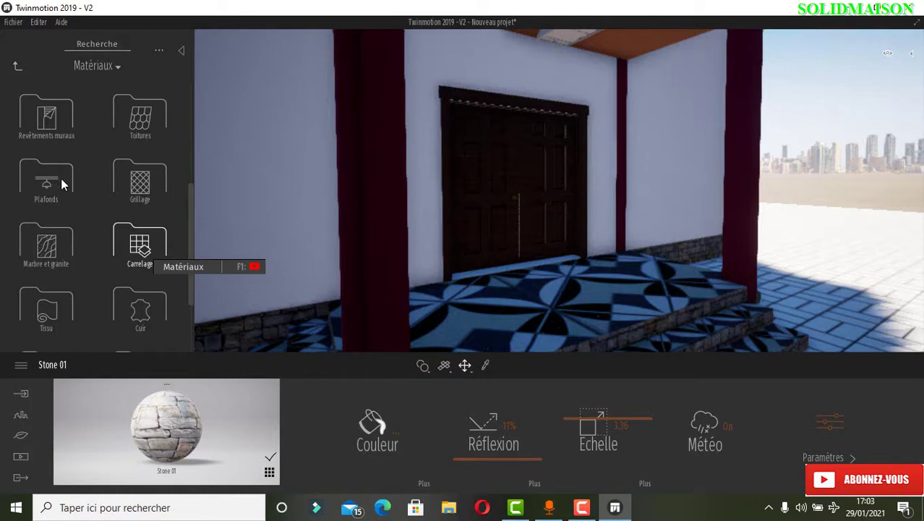
{"action": "left_click", "coordinate": [142, 230]}
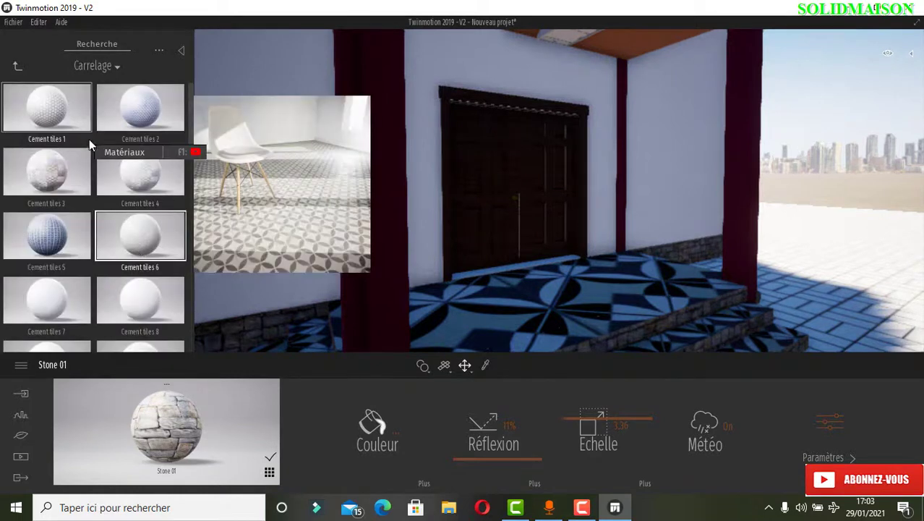
{"action": "scroll", "coordinate": [83, 149], "scroll_direction": "down", "scroll_amount": 1}
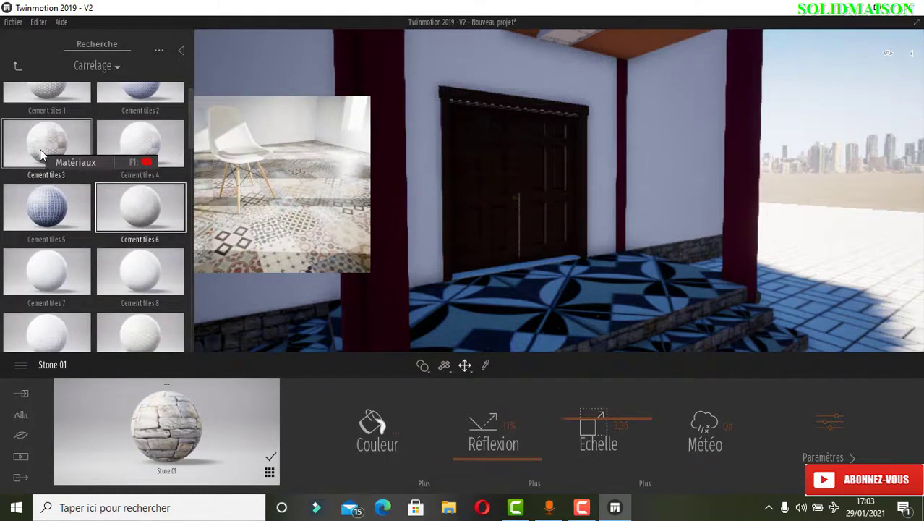
- Apply Cement tiles 3 to the entrance porch floor and steps, and set the material's scale to 0.56
{"action": "scroll", "coordinate": [40, 149], "scroll_direction": "up", "scroll_amount": 1}
{"action": "left_click_drag", "start_coordinate": [474, 329], "coordinate": [491, 329]}
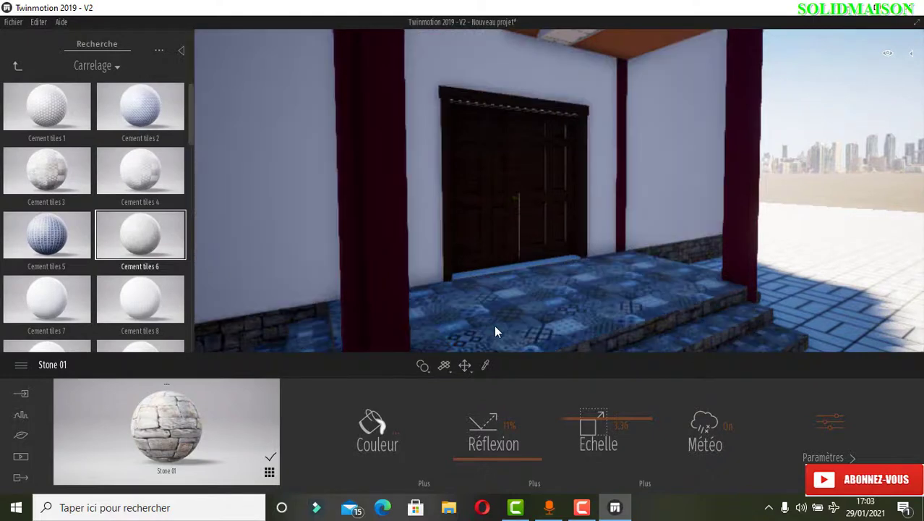
{"action": "left_click", "coordinate": [496, 331]}
{"action": "scroll", "coordinate": [495, 306], "scroll_direction": "up", "scroll_amount": 6}
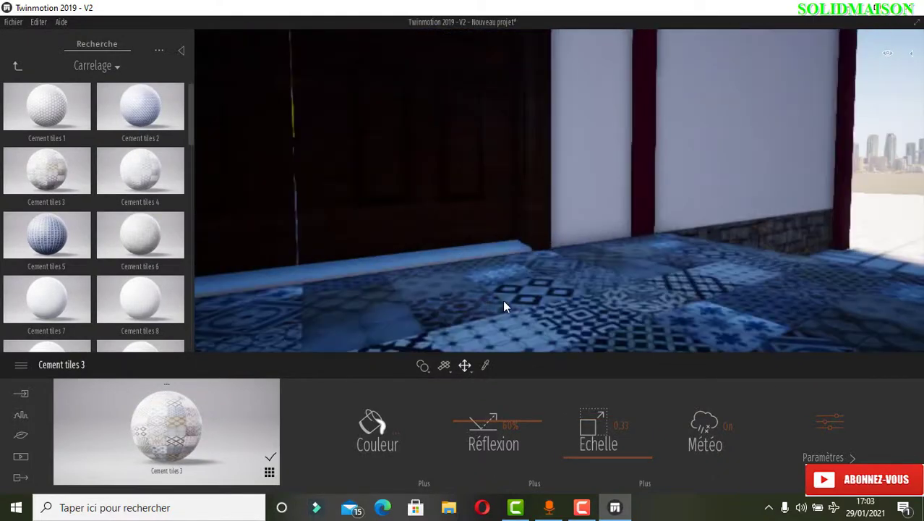
{"action": "left_click_drag", "start_coordinate": [576, 460], "coordinate": [578, 448]}
{"action": "scroll", "coordinate": [400, 202], "scroll_direction": "down", "scroll_amount": 3}
{"action": "scroll", "coordinate": [401, 197], "scroll_direction": "down", "scroll_amount": 2}
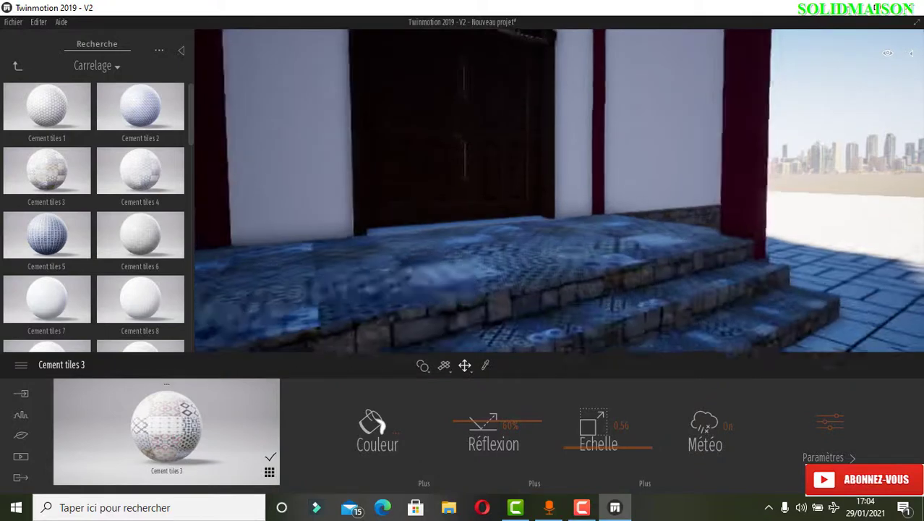
{"action": "middle_click_drag", "start_coordinate": [400, 196], "coordinate": [397, 225]}
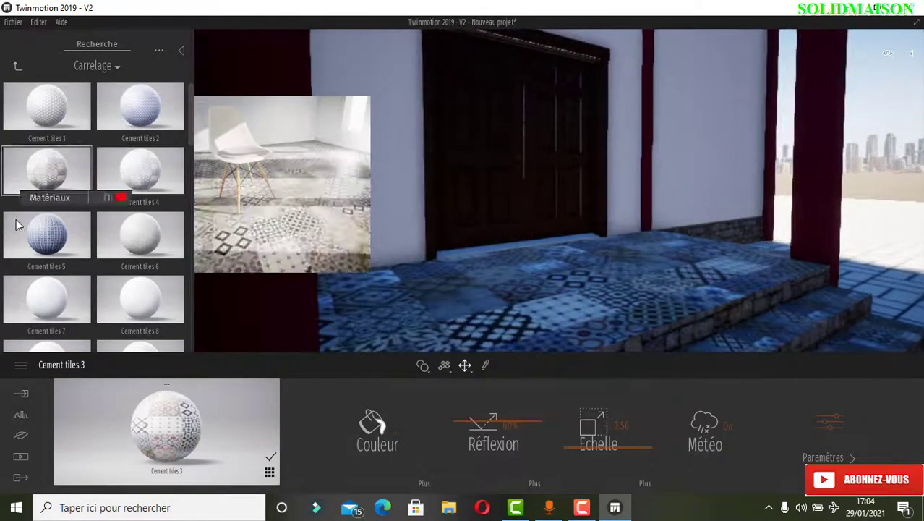
- Apply Cement tiles 5 to the entrance porch floor and steps, and set the material's scale to 0.19
{"action": "left_click_drag", "start_coordinate": [46, 235], "coordinate": [407, 303]}
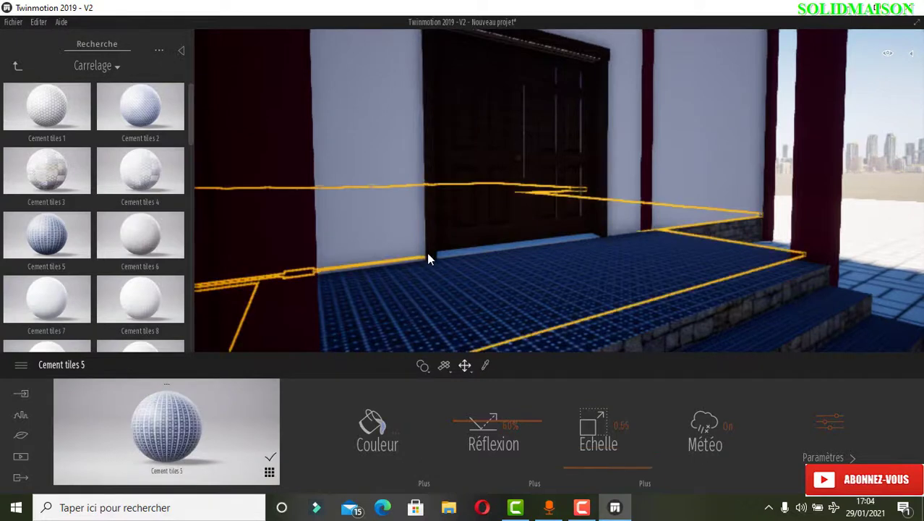
{"action": "left_click_drag", "start_coordinate": [428, 259], "coordinate": [732, 207]}
{"action": "scroll", "coordinate": [499, 271], "scroll_direction": "up", "scroll_amount": 5}
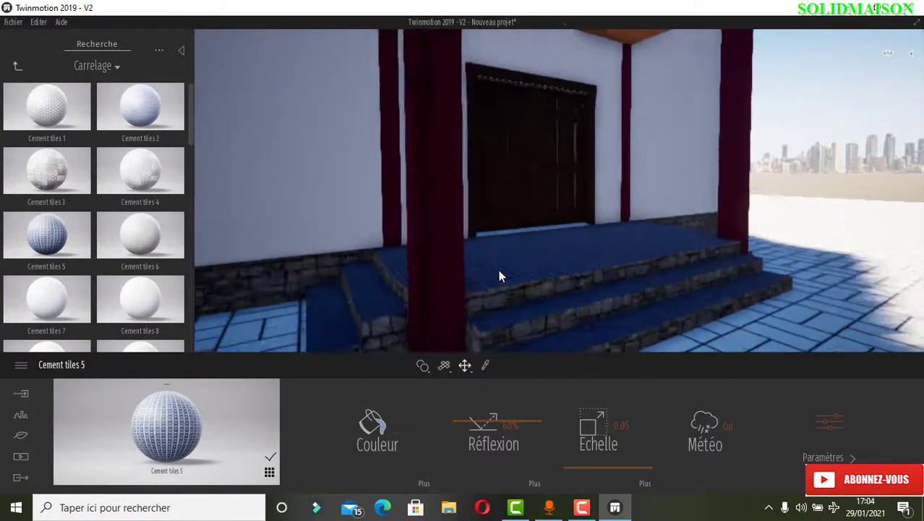
{"action": "left_click_drag", "start_coordinate": [569, 465], "coordinate": [565, 461]}
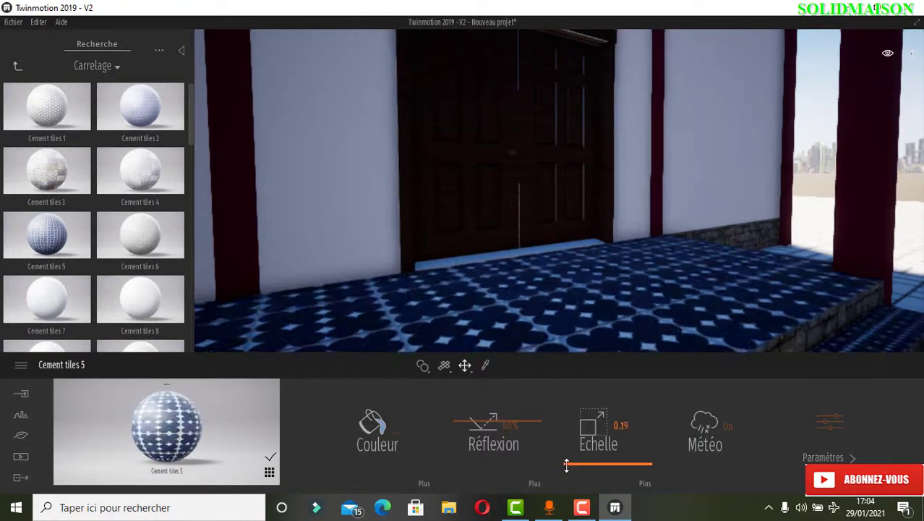
{"action": "scroll", "coordinate": [397, 189], "scroll_direction": "down", "scroll_amount": 5}
{"action": "scroll", "coordinate": [441, 224], "scroll_direction": "up", "scroll_amount": 3}
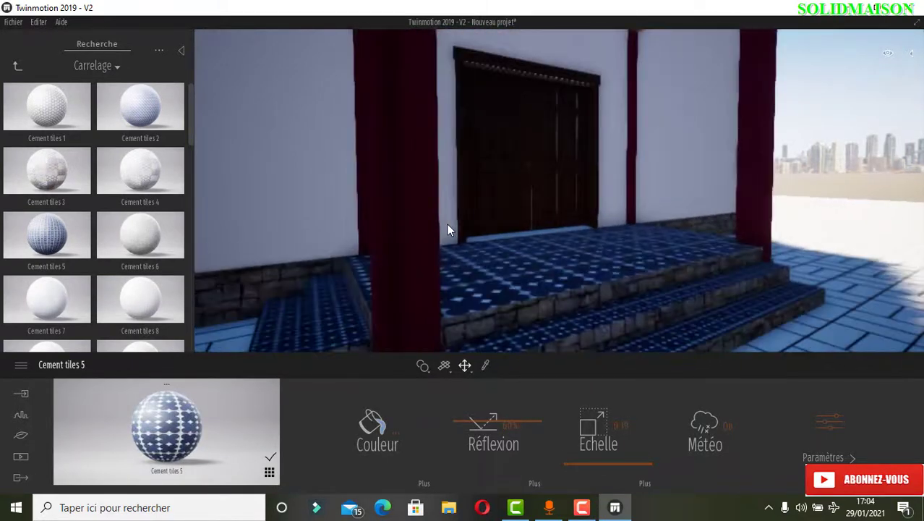
- Apply Cement tiles 6 to the entrance porch floor and steps, and set the material's scale to 0.56
{"action": "mouse_move", "coordinate": [103, 210]}
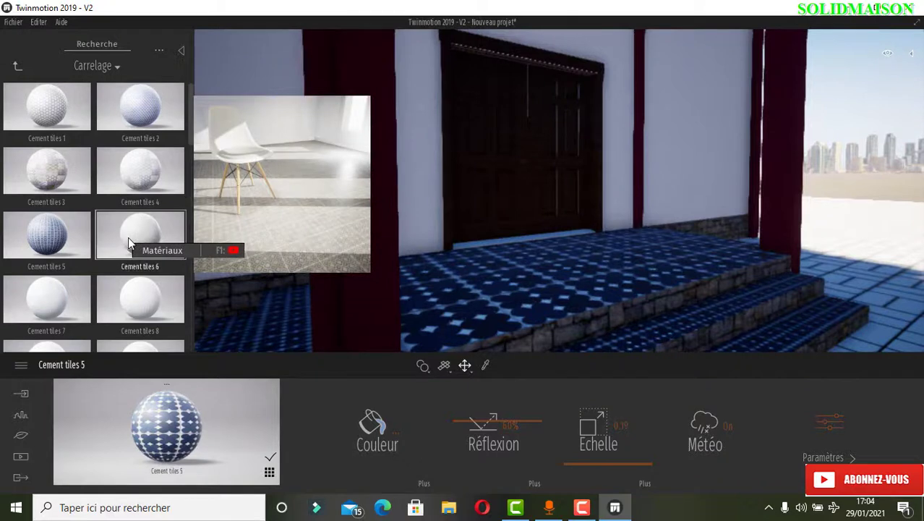
{"action": "left_click_drag", "start_coordinate": [128, 236], "coordinate": [457, 310]}
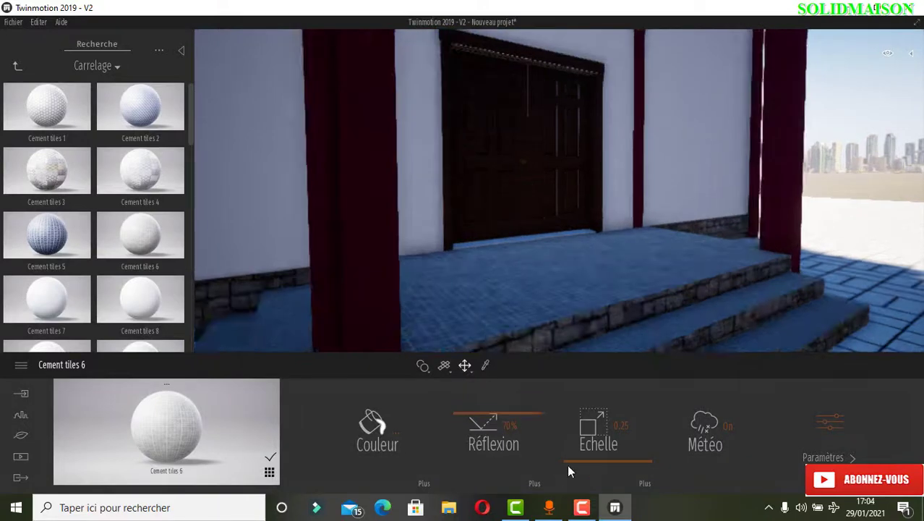
{"action": "left_click_drag", "start_coordinate": [572, 455], "coordinate": [571, 439]}
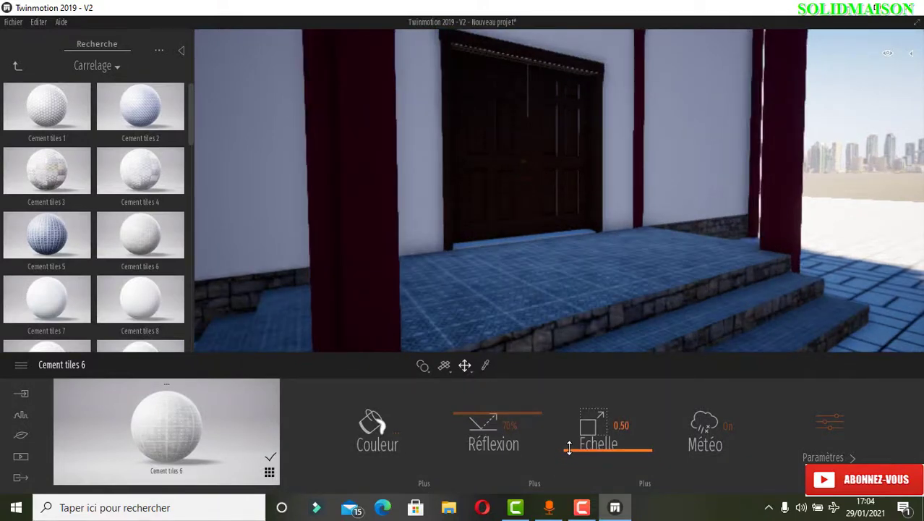
- Apply Cement tiles 10 to the entrance porch floor and steps, and set the material's scale to 0.59
{"action": "scroll", "coordinate": [78, 222], "scroll_direction": "down", "scroll_amount": 1}
{"action": "scroll", "coordinate": [149, 237], "scroll_direction": "down", "scroll_amount": 2}
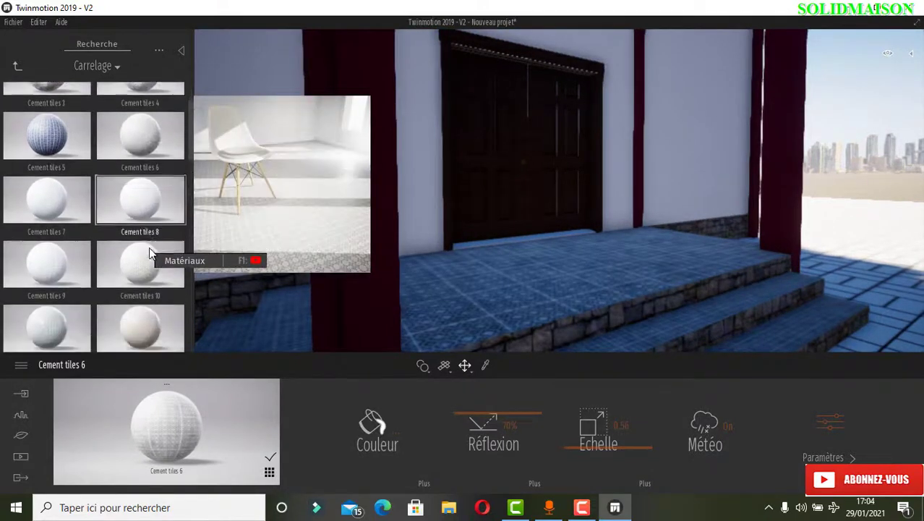
{"action": "left_click_drag", "start_coordinate": [135, 235], "coordinate": [446, 338]}
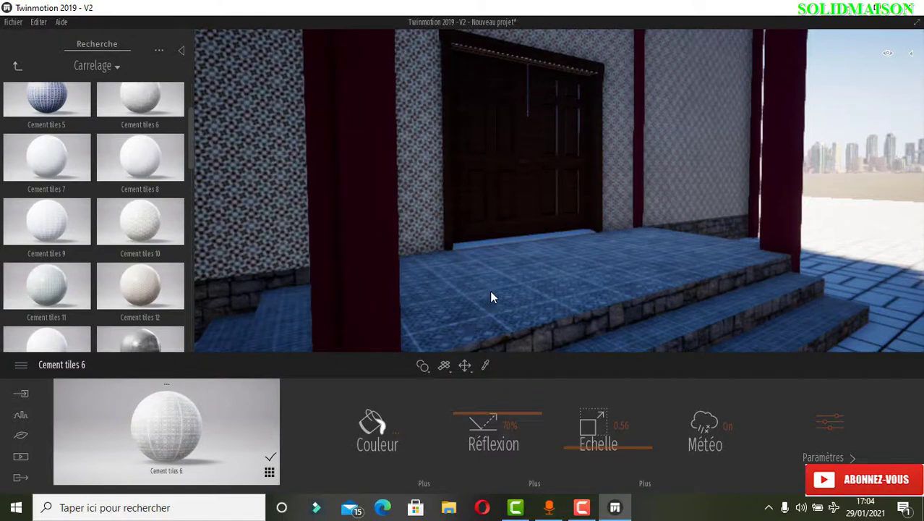
{"action": "left_click_drag", "start_coordinate": [491, 292], "coordinate": [475, 310]}
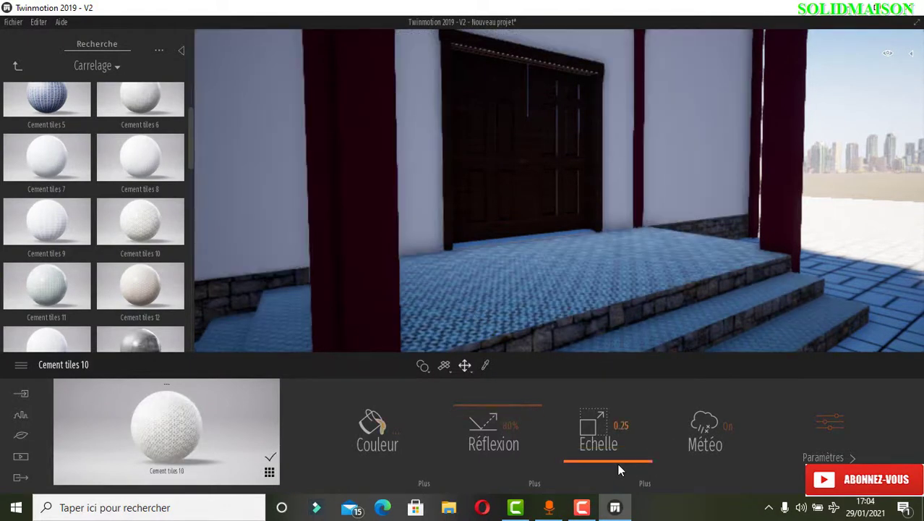
{"action": "left_click_drag", "start_coordinate": [618, 469], "coordinate": [617, 445]}
- Apply Stacked stone 01 from the Pierre material folder to the yellow-green walls of the bell tower and front gable
{"action": "scroll", "coordinate": [557, 233], "scroll_direction": "down", "scroll_amount": 8}
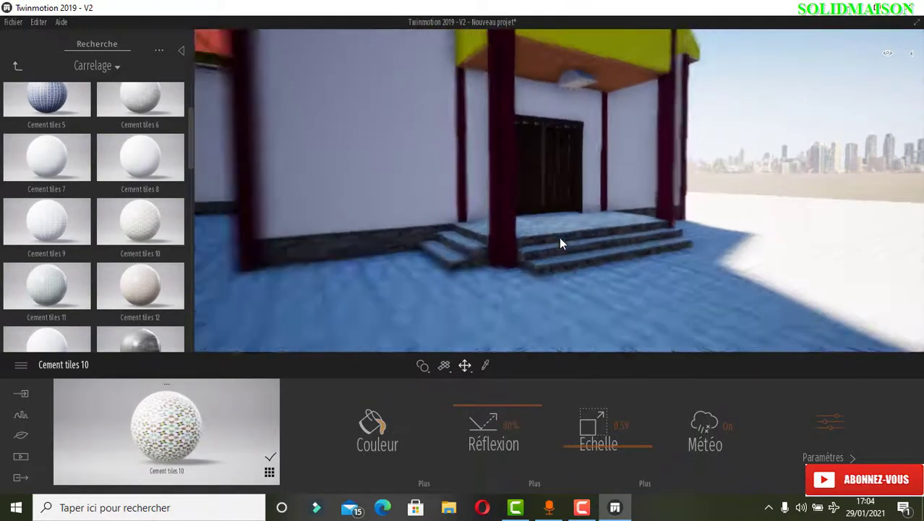
{"action": "middle_click_drag", "start_coordinate": [549, 175], "coordinate": [568, 222]}
{"action": "scroll", "coordinate": [572, 213], "scroll_direction": "down", "scroll_amount": 6}
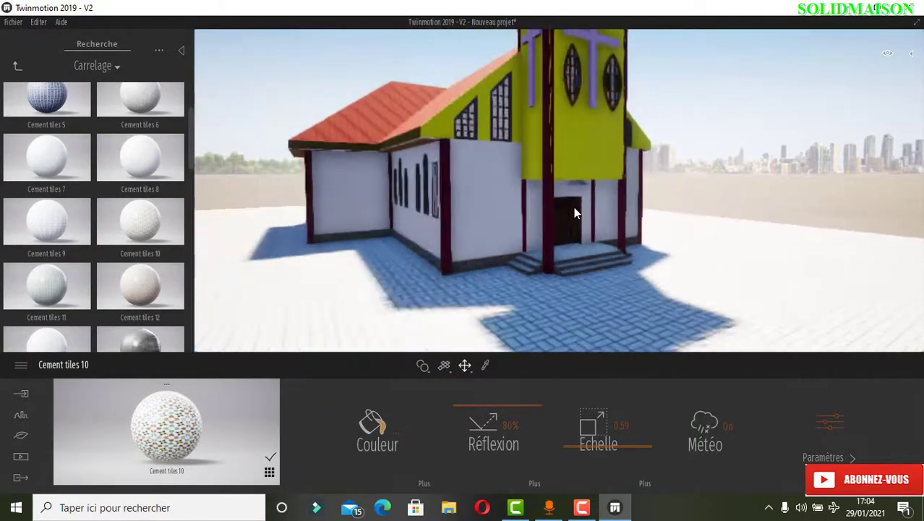
{"action": "scroll", "coordinate": [501, 147], "scroll_direction": "down", "scroll_amount": 2}
{"action": "scroll", "coordinate": [456, 160], "scroll_direction": "up", "scroll_amount": 4}
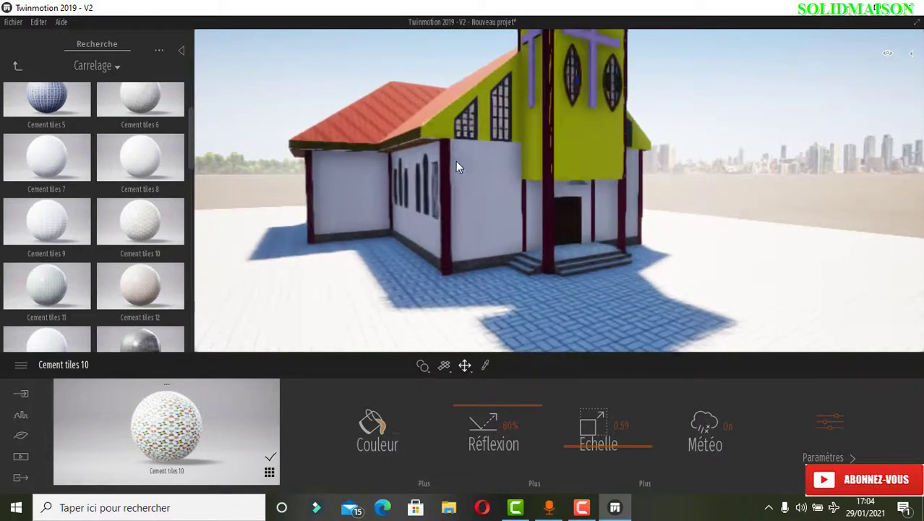
{"action": "middle_click_drag", "start_coordinate": [436, 156], "coordinate": [397, 226]}
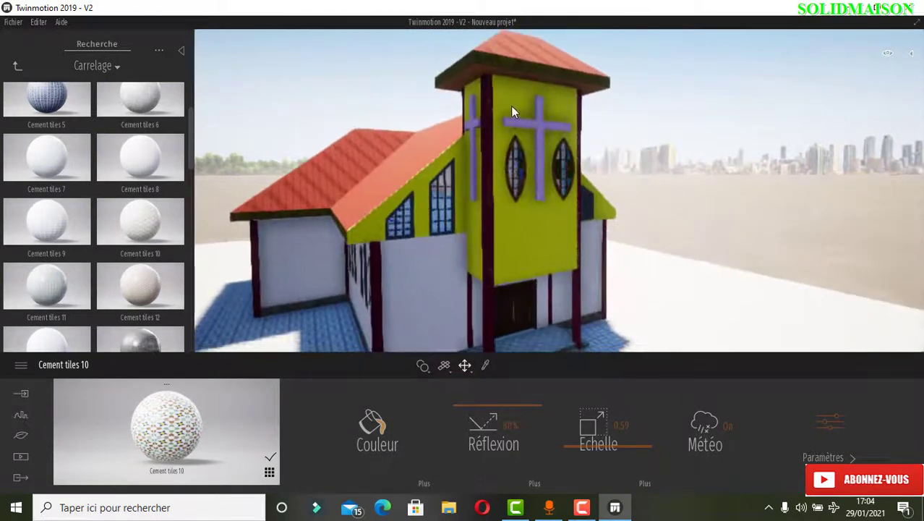
{"action": "scroll", "coordinate": [510, 145], "scroll_direction": "up", "scroll_amount": 3}
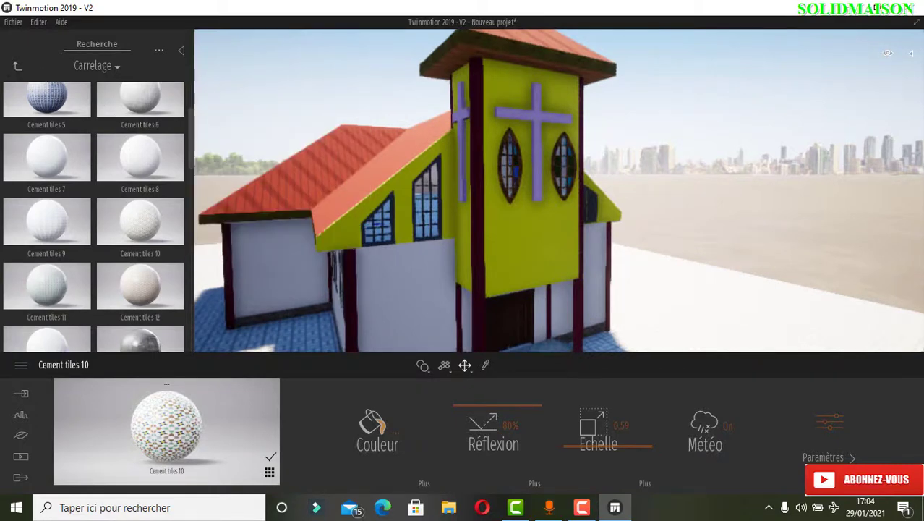
{"action": "left_click", "coordinate": [17, 69]}
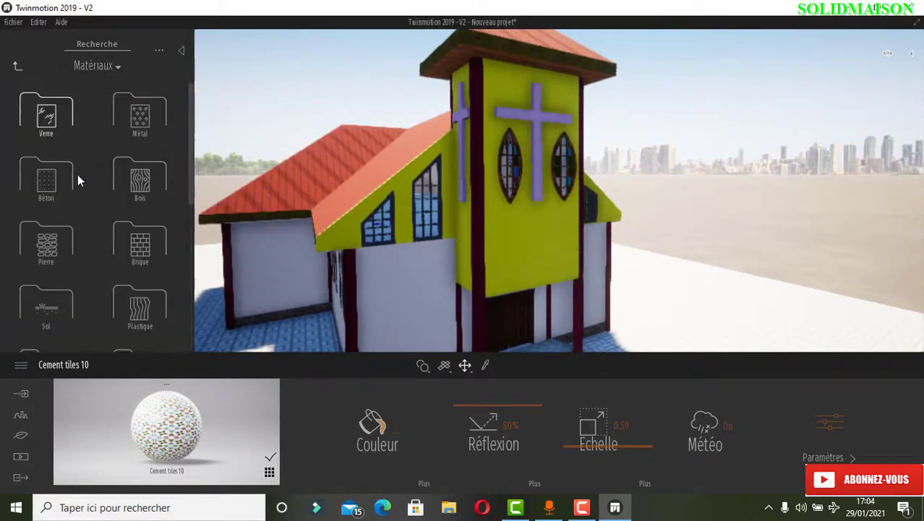
{"action": "left_click", "coordinate": [53, 248]}
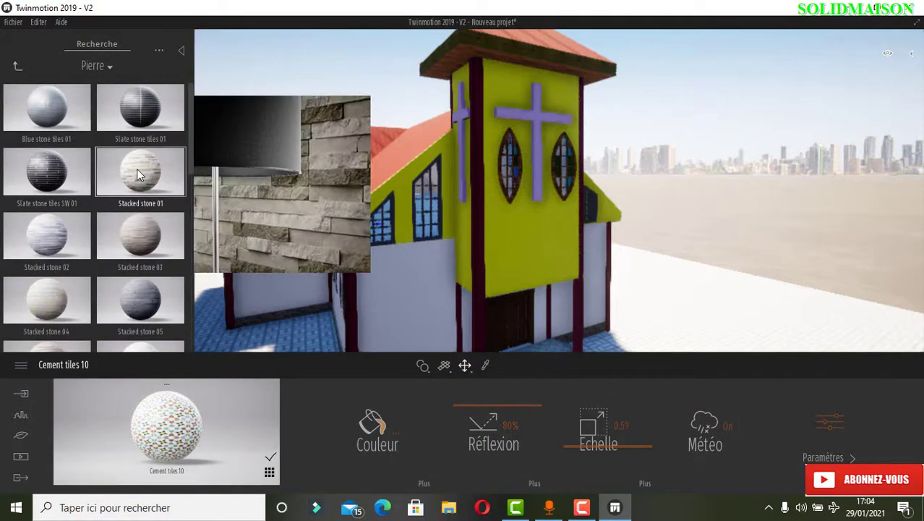
{"action": "left_click_drag", "start_coordinate": [575, 219], "coordinate": [526, 239]}
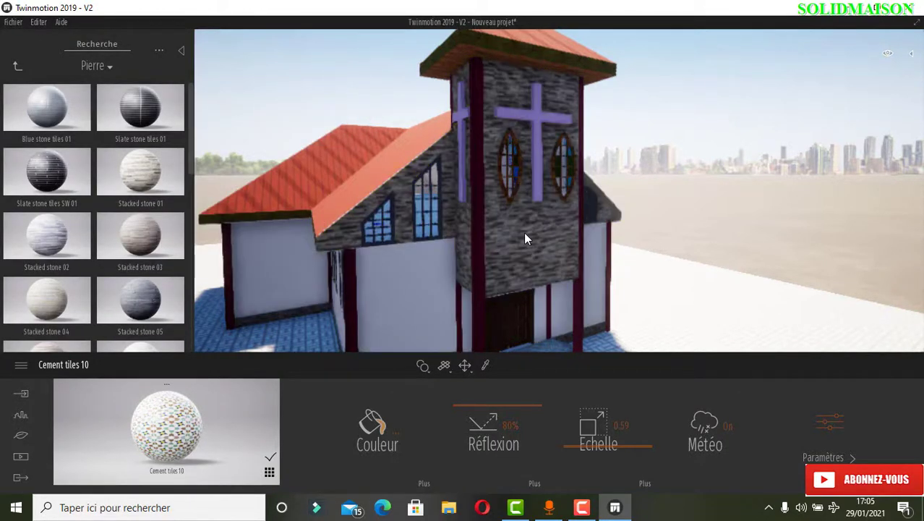
{"action": "scroll", "coordinate": [423, 161], "scroll_direction": "down", "scroll_amount": 5}
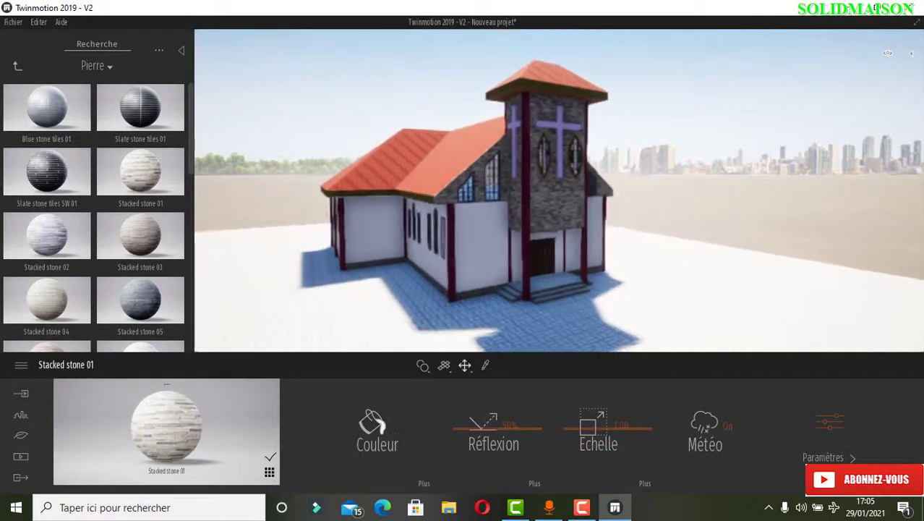
- Set the Stacked stone 01 material's scale to 1.79 on the tower walls
{"action": "scroll", "coordinate": [509, 133], "scroll_direction": "up", "scroll_amount": 6}
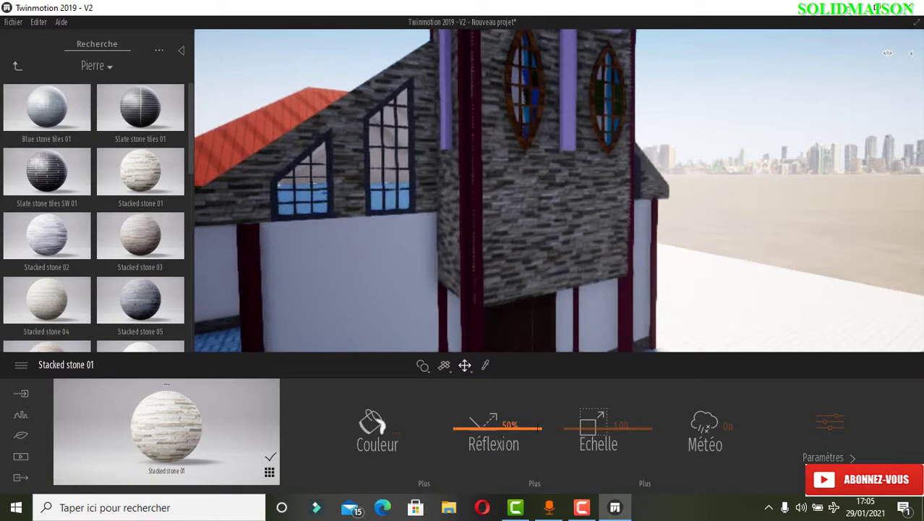
{"action": "left_click_drag", "start_coordinate": [587, 430], "coordinate": [584, 427]}
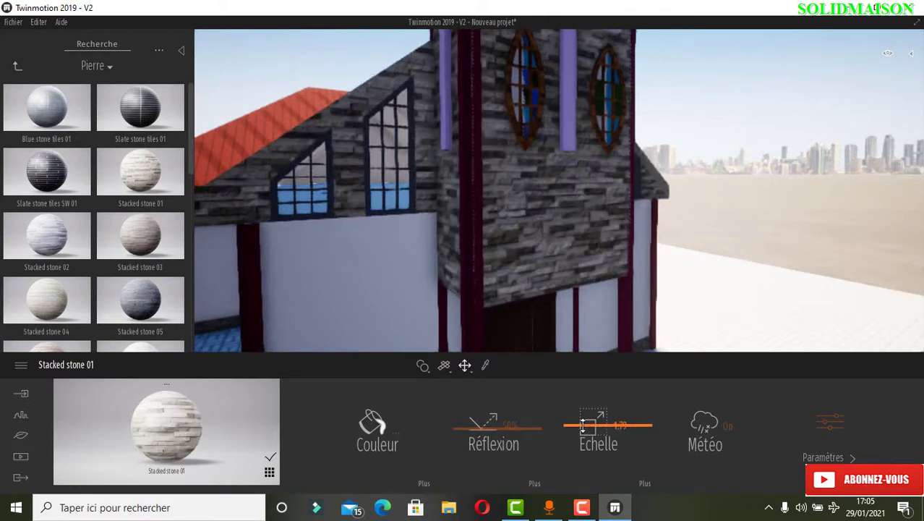
{"action": "scroll", "coordinate": [506, 203], "scroll_direction": "down", "scroll_amount": 5}
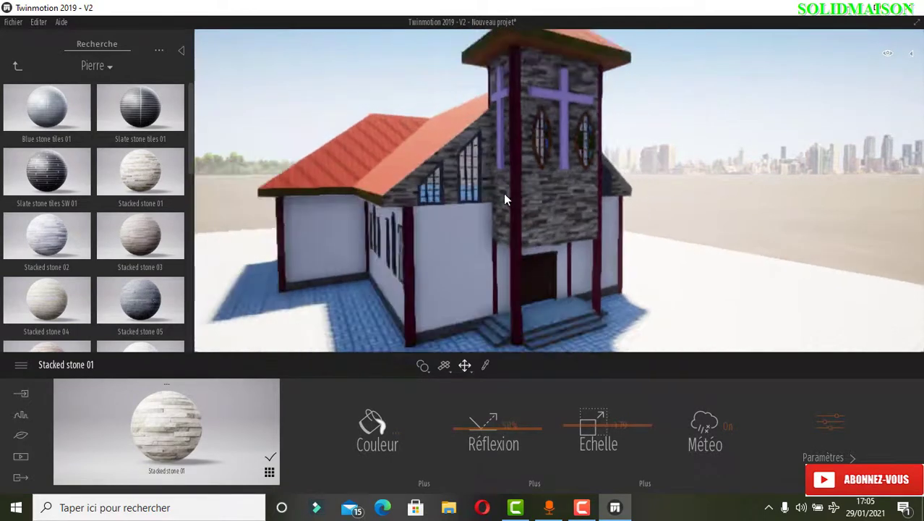
- Pick the material of the purple crosses on the tower and set its colour to pink FFA6F3
{"action": "left_click_drag", "start_coordinate": [527, 167], "coordinate": [532, 101]}
{"action": "scroll", "coordinate": [533, 94], "scroll_direction": "up", "scroll_amount": 4}
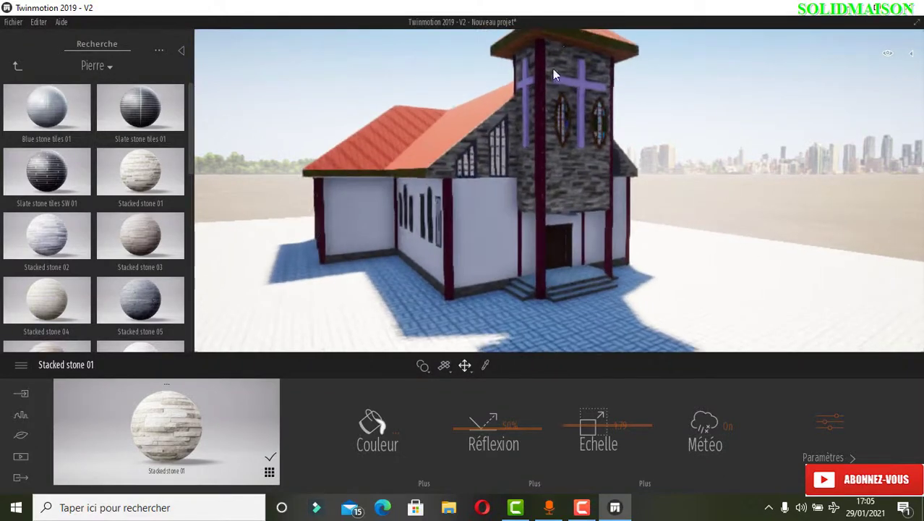
{"action": "scroll", "coordinate": [578, 47], "scroll_direction": "up", "scroll_amount": 4}
{"action": "middle_click_drag", "start_coordinate": [578, 47], "coordinate": [567, 76]}
{"action": "scroll", "coordinate": [533, 142], "scroll_direction": "up", "scroll_amount": 3}
{"action": "scroll", "coordinate": [539, 105], "scroll_direction": "up", "scroll_amount": 3}
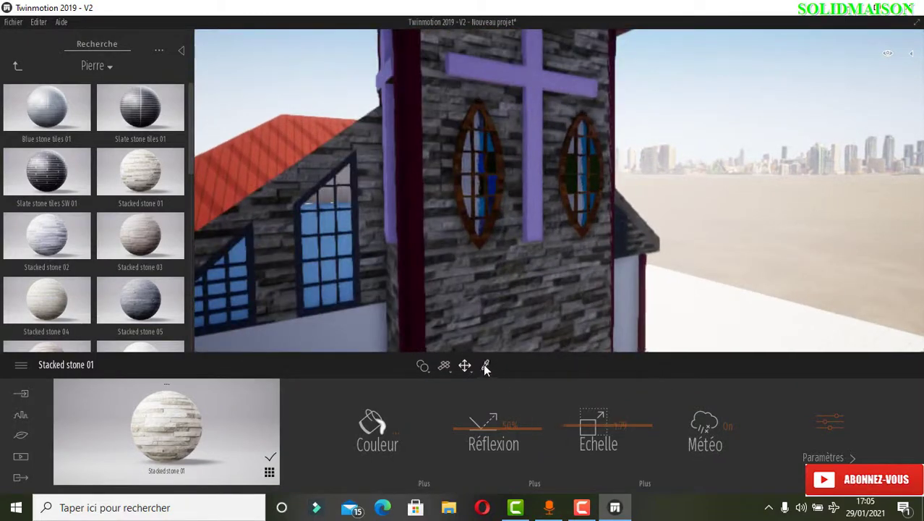
{"action": "left_click", "coordinate": [485, 363]}
{"action": "left_click", "coordinate": [537, 113]}
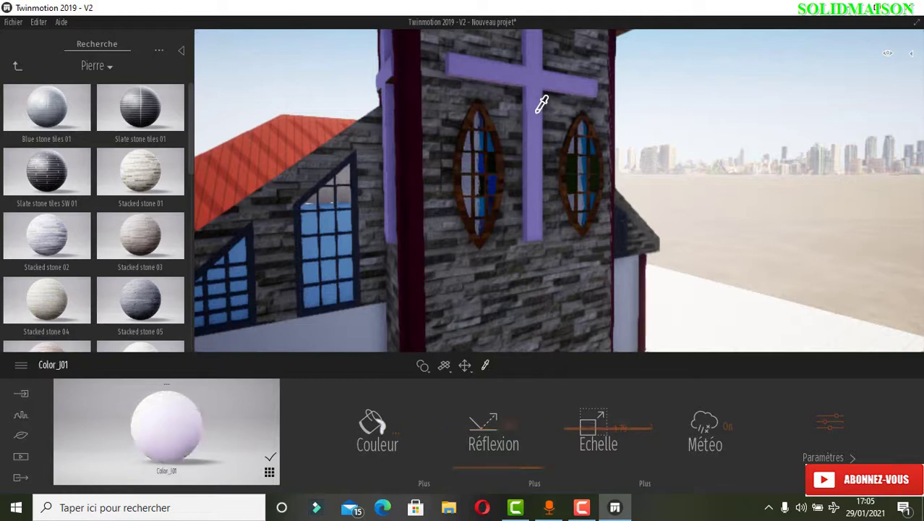
{"action": "left_click", "coordinate": [377, 434]}
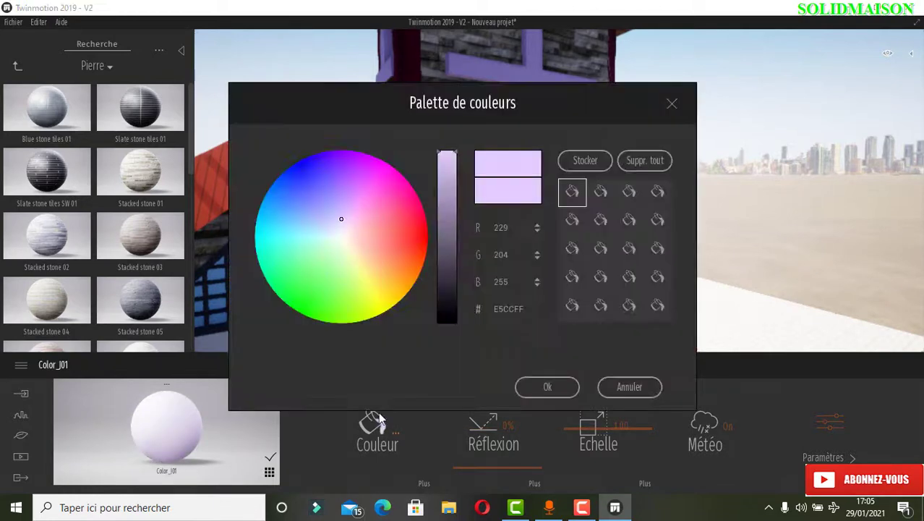
{"action": "left_click_drag", "start_coordinate": [382, 118], "coordinate": [663, 167]}
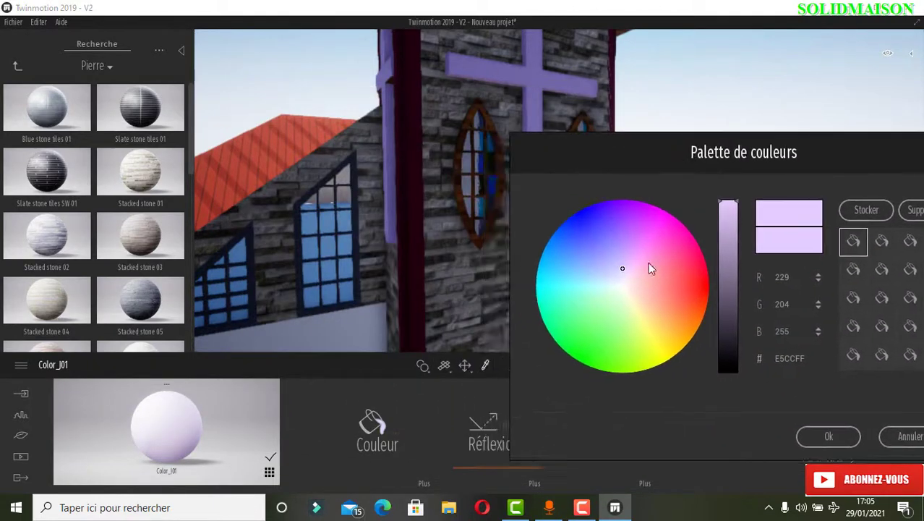
{"action": "left_click_drag", "start_coordinate": [623, 267], "coordinate": [641, 263]}
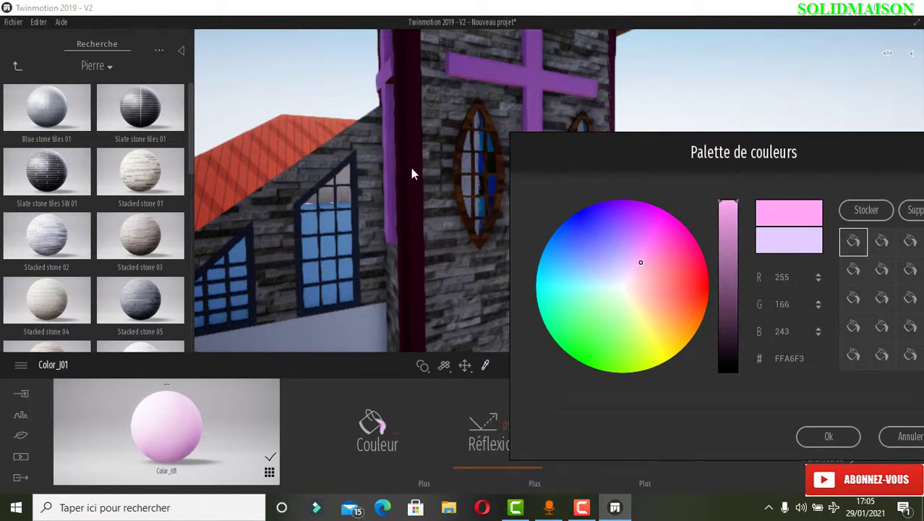
{"action": "left_click", "coordinate": [830, 436]}
- Set the colour of the tower crosses' material to pale lavender white ECE9FF
{"action": "scroll", "coordinate": [621, 223], "scroll_direction": "down", "scroll_amount": 6}
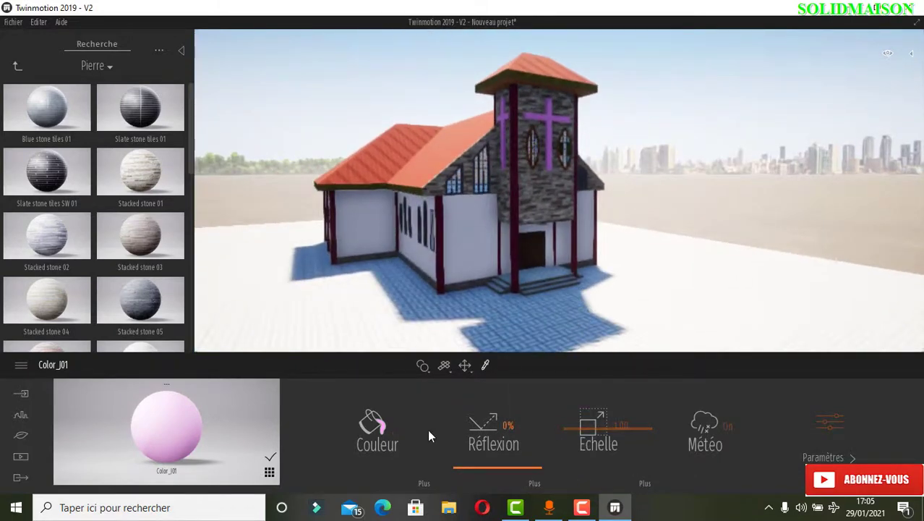
{"action": "left_click", "coordinate": [374, 429]}
{"action": "left_click_drag", "start_coordinate": [485, 87], "coordinate": [635, 214]}
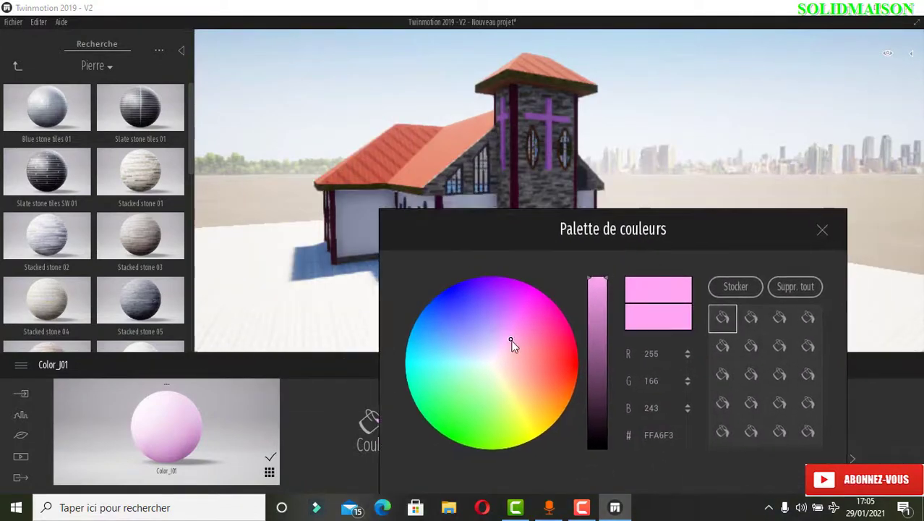
{"action": "mouse_move", "coordinate": [505, 353]}
{"action": "left_mouse_down"}
{"action": "mouse_move", "coordinate": [477, 363]}
{"action": "mouse_move", "coordinate": [487, 357]}
{"action": "left_mouse_up"}
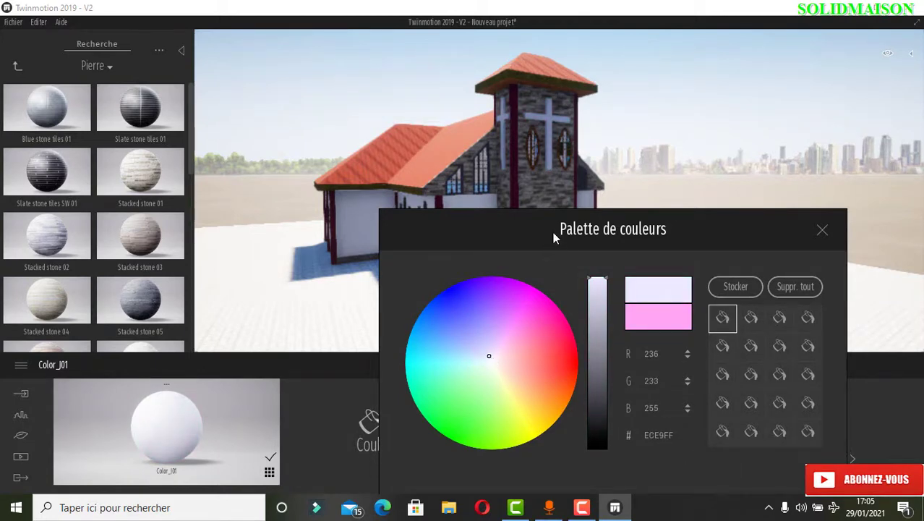
{"action": "left_click_drag", "start_coordinate": [553, 232], "coordinate": [531, 145]}
{"action": "left_click", "coordinate": [662, 423]}
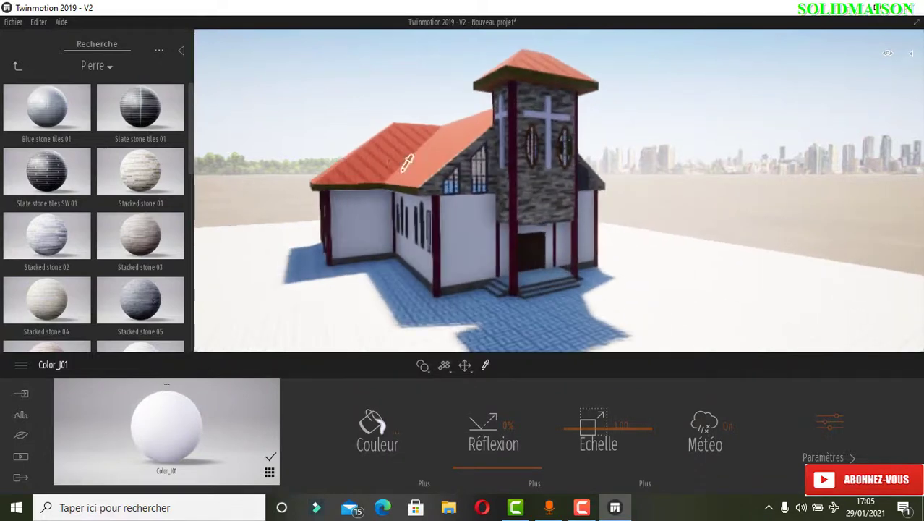
- Pick the white material of the church's lower walls and set its colour to cream FFEFB5
{"action": "scroll", "coordinate": [395, 156], "scroll_direction": "up", "scroll_amount": 1}
{"action": "middle_click_drag", "start_coordinate": [395, 156], "coordinate": [398, 158]}
{"action": "scroll", "coordinate": [410, 241], "scroll_direction": "up", "scroll_amount": 3}
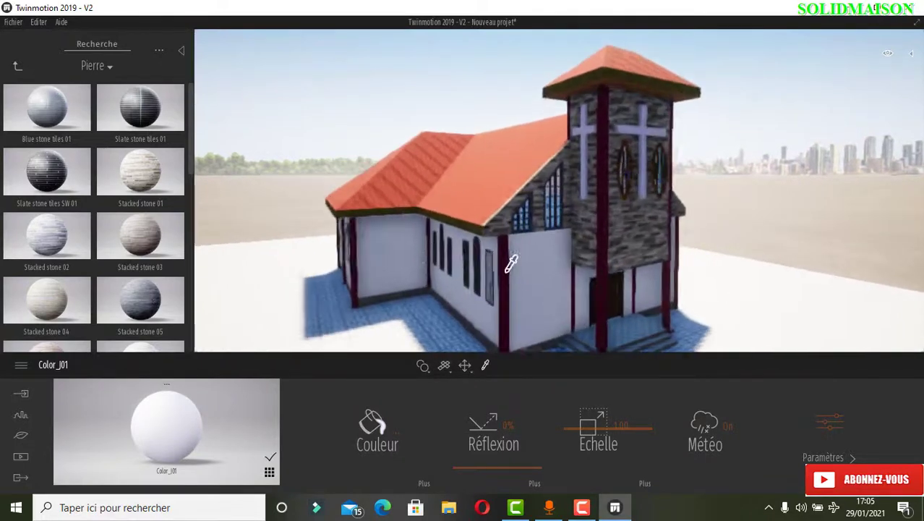
{"action": "key", "text": "Left"}
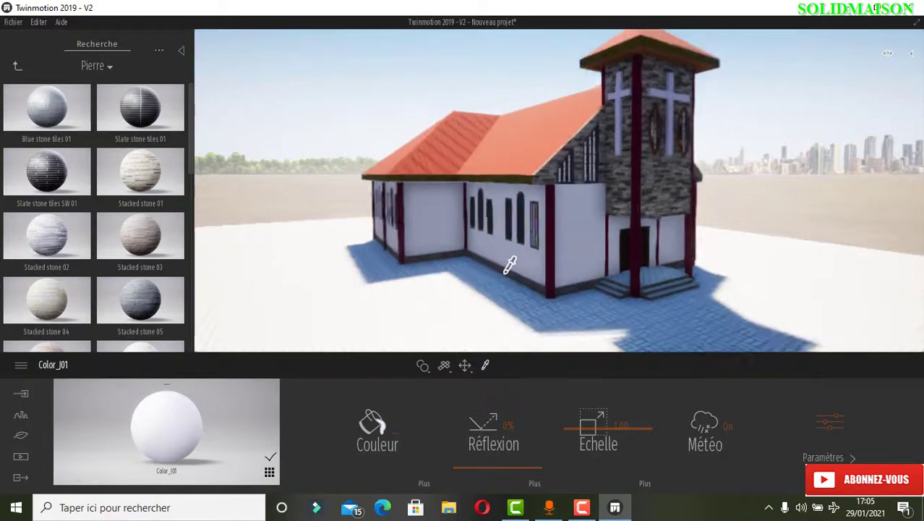
{"action": "scroll", "coordinate": [587, 217], "scroll_direction": "up", "scroll_amount": 2}
{"action": "left_click", "coordinate": [583, 222]}
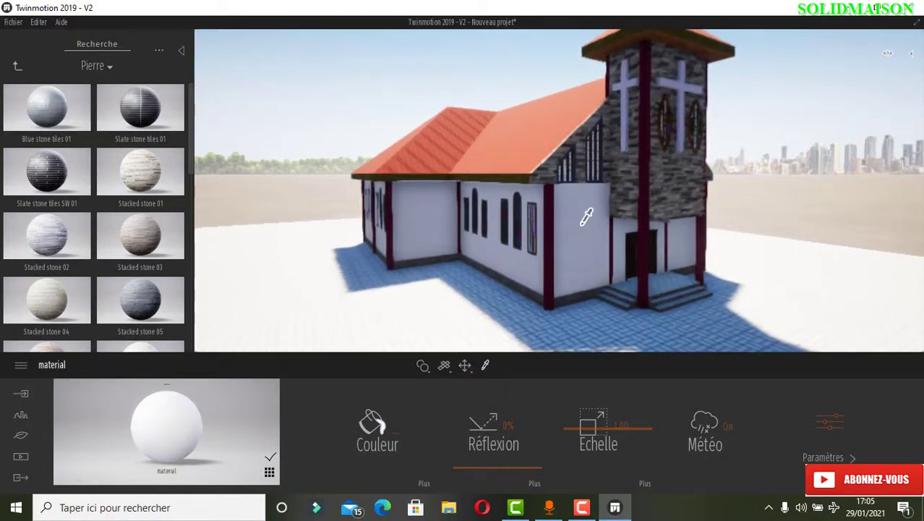
{"action": "left_click", "coordinate": [374, 421]}
{"action": "left_click_drag", "start_coordinate": [376, 135], "coordinate": [733, 308]}
{"action": "mouse_move", "coordinate": [683, 377]}
{"action": "left_mouse_down"}
{"action": "mouse_move", "coordinate": [694, 378]}
{"action": "mouse_move", "coordinate": [691, 402]}
{"action": "left_mouse_up"}
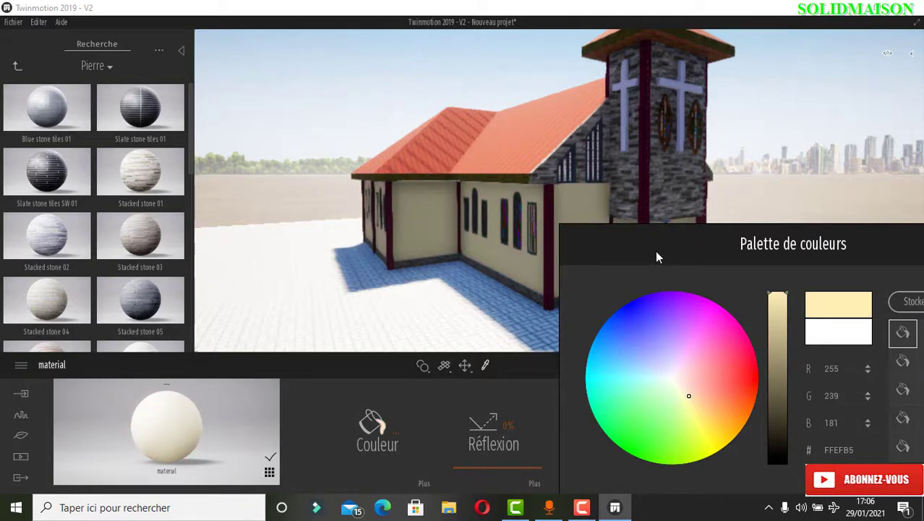
{"action": "left_click_drag", "start_coordinate": [657, 256], "coordinate": [418, 166]}
{"action": "left_click", "coordinate": [662, 454]}
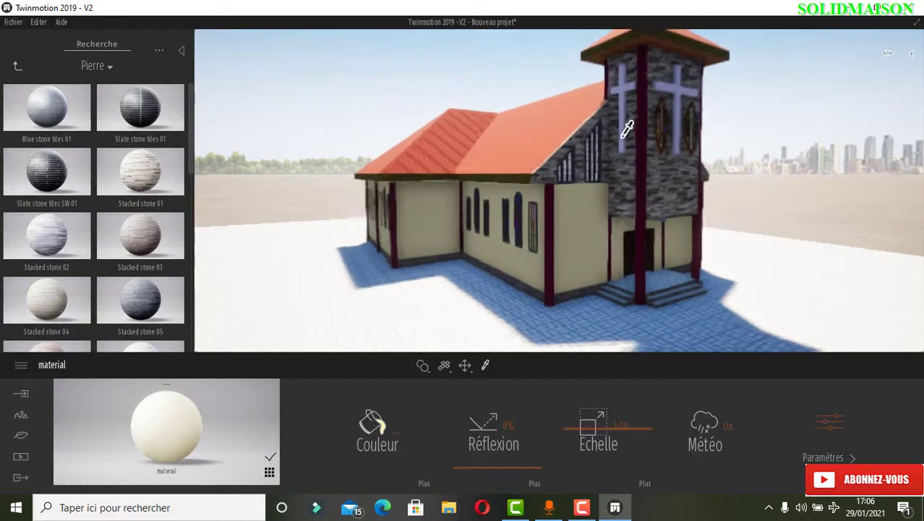
- Set the scene's time of day to 10:43 to relight the church
{"action": "right_click_drag", "start_coordinate": [628, 129], "coordinate": [627, 130]}
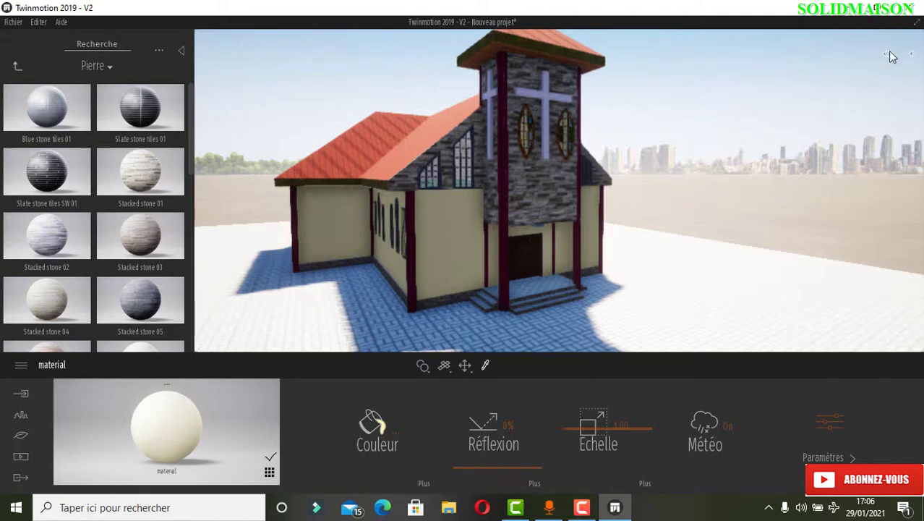
{"action": "left_click", "coordinate": [889, 55]}
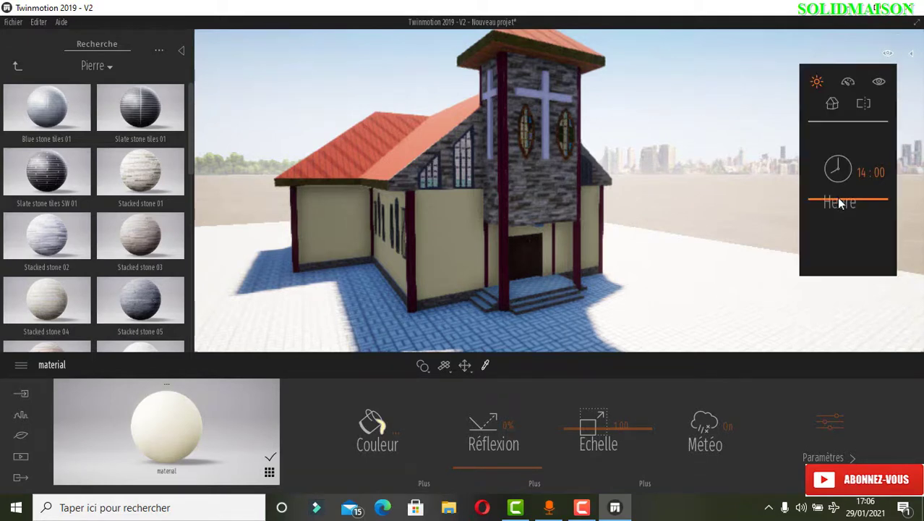
{"action": "mouse_move", "coordinate": [839, 204]}
{"action": "left_mouse_down"}
{"action": "mouse_move", "coordinate": [843, 170]}
{"action": "mouse_move", "coordinate": [823, 247]}
{"action": "mouse_move", "coordinate": [834, 193]}
{"action": "left_mouse_up"}
{"action": "left_click_drag", "start_coordinate": [834, 190], "coordinate": [835, 183]}
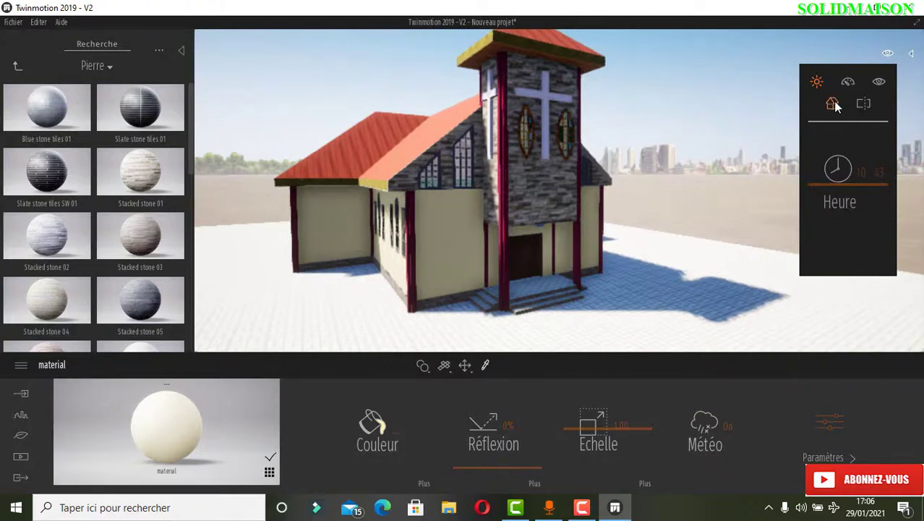
{"action": "left_click", "coordinate": [913, 55]}
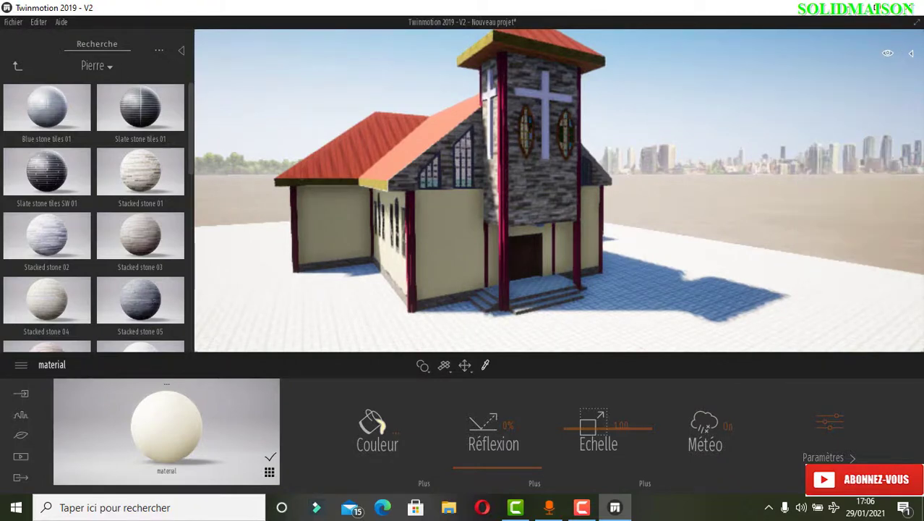
- Pick the magenta material of the church's pillars and set its colour to grey 95998D
{"action": "scroll", "coordinate": [512, 175], "scroll_direction": "down", "scroll_amount": 2}
{"action": "key", "text": "Left"}
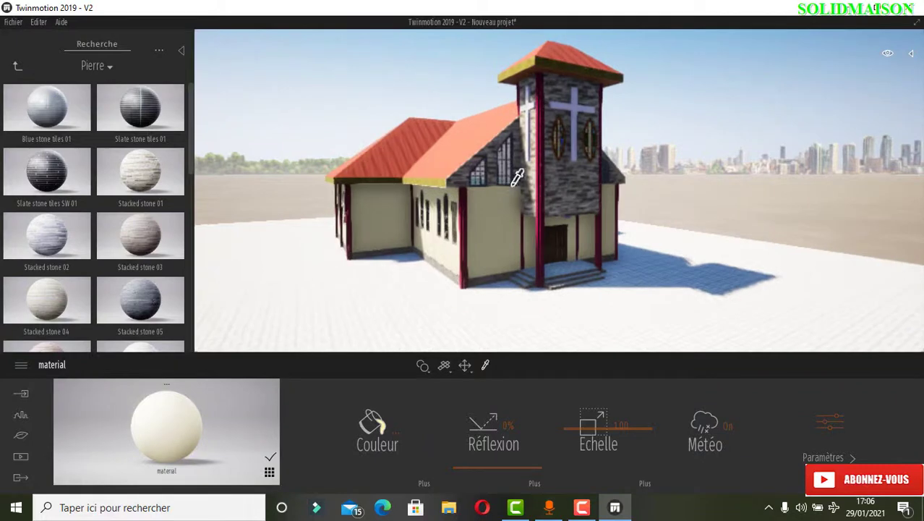
{"action": "right_click_drag", "start_coordinate": [519, 94], "coordinate": [484, 107]}
{"action": "scroll", "coordinate": [485, 107], "scroll_direction": "up", "scroll_amount": 2}
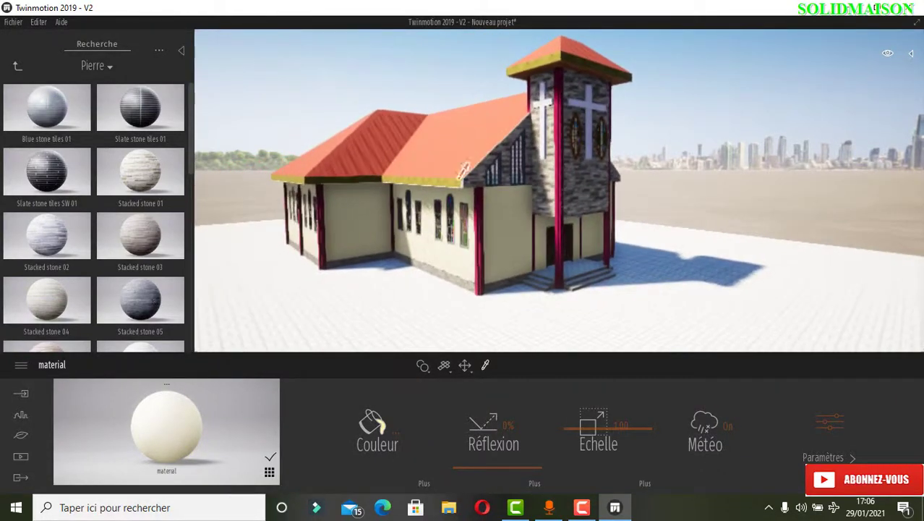
{"action": "scroll", "coordinate": [481, 240], "scroll_direction": "up", "scroll_amount": 2}
{"action": "scroll", "coordinate": [549, 217], "scroll_direction": "up", "scroll_amount": 6}
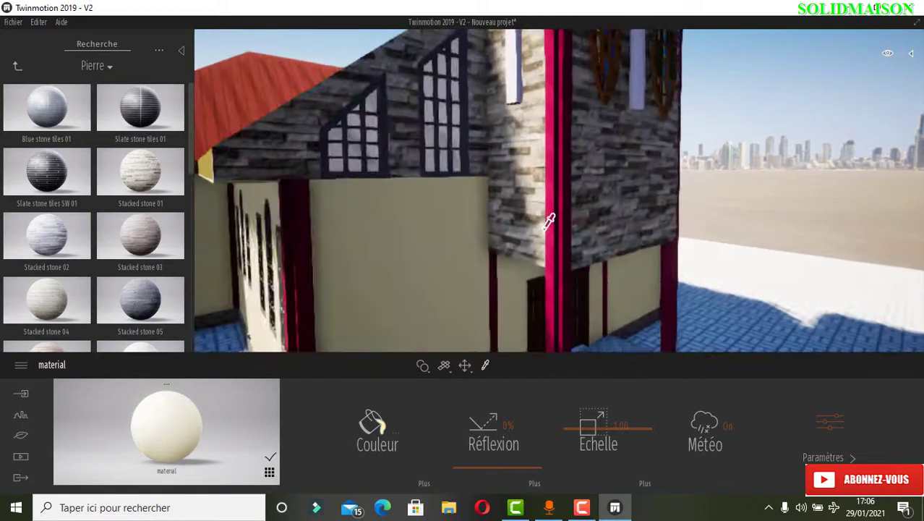
{"action": "left_click", "coordinate": [568, 179]}
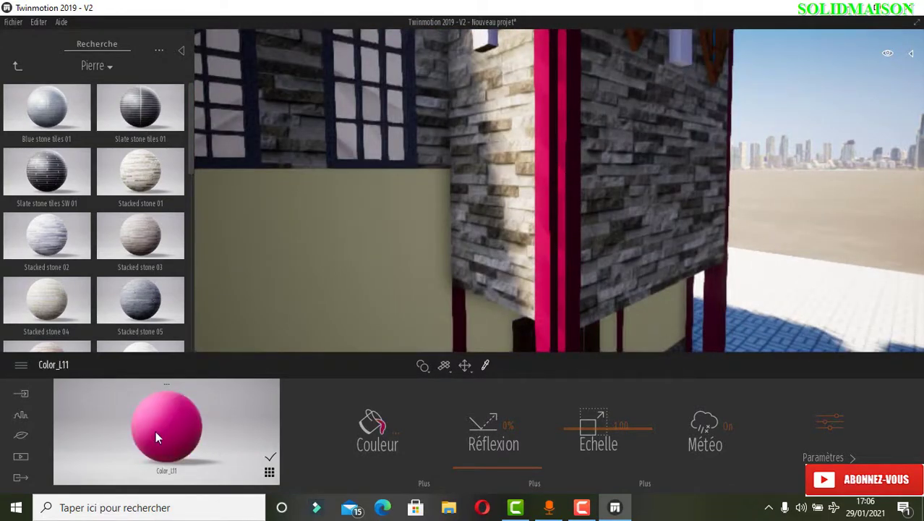
{"action": "left_click", "coordinate": [379, 432]}
{"action": "left_click_drag", "start_coordinate": [418, 196], "coordinate": [345, 243]}
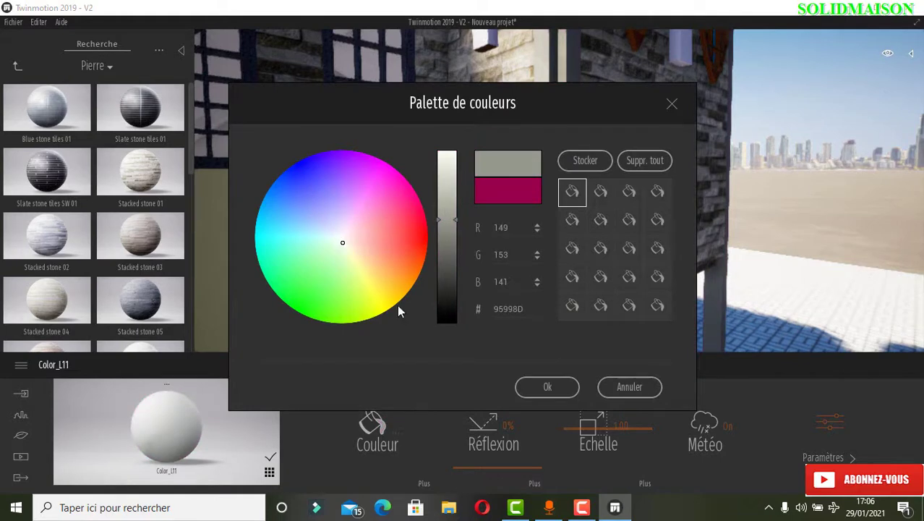
{"action": "left_click", "coordinate": [547, 389]}
- Pick the yellow plywood material of the roof fascia and replace it with the Chestnut 02 C wood material
{"action": "scroll", "coordinate": [456, 177], "scroll_direction": "down", "scroll_amount": 10}
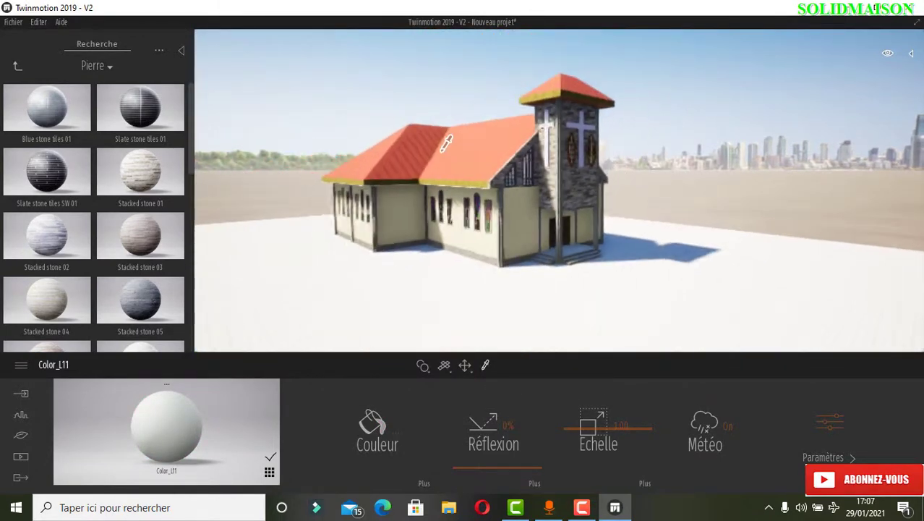
{"action": "scroll", "coordinate": [485, 76], "scroll_direction": "up", "scroll_amount": 2}
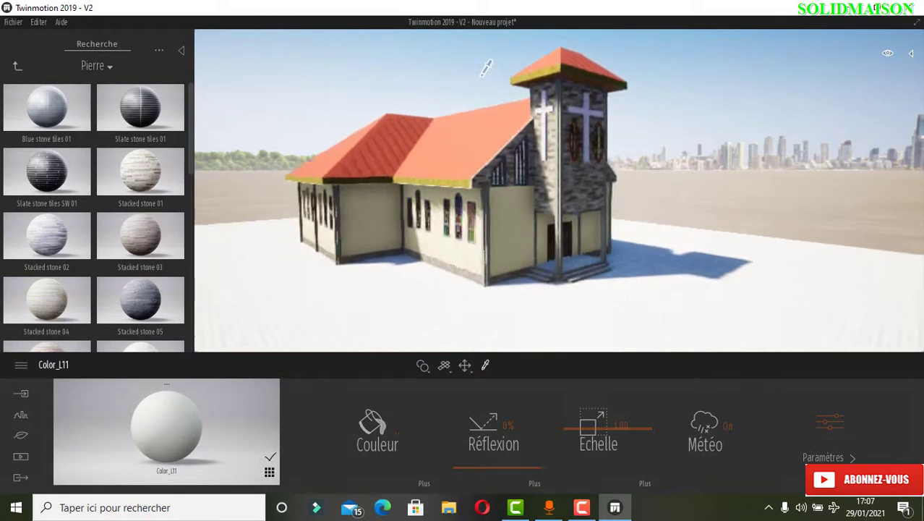
{"action": "scroll", "coordinate": [480, 73], "scroll_direction": "up", "scroll_amount": 3}
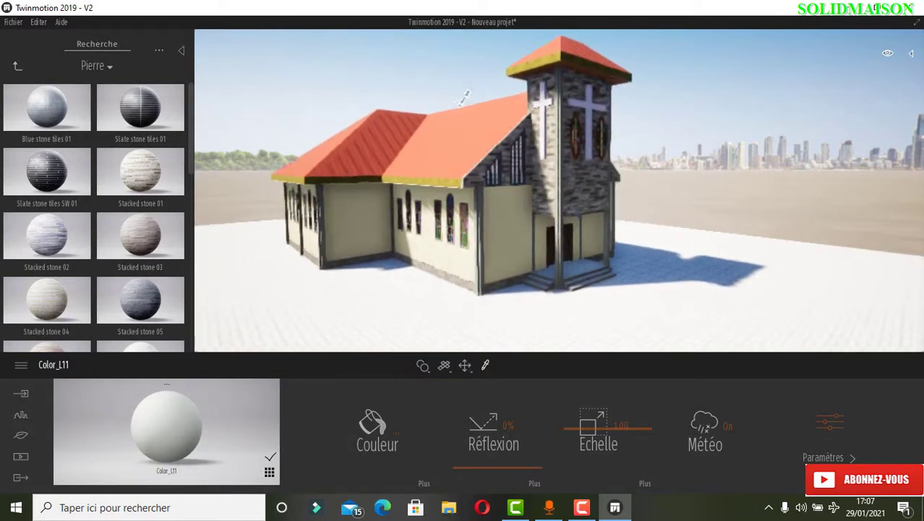
{"action": "left_click_drag", "start_coordinate": [427, 110], "coordinate": [446, 173]}
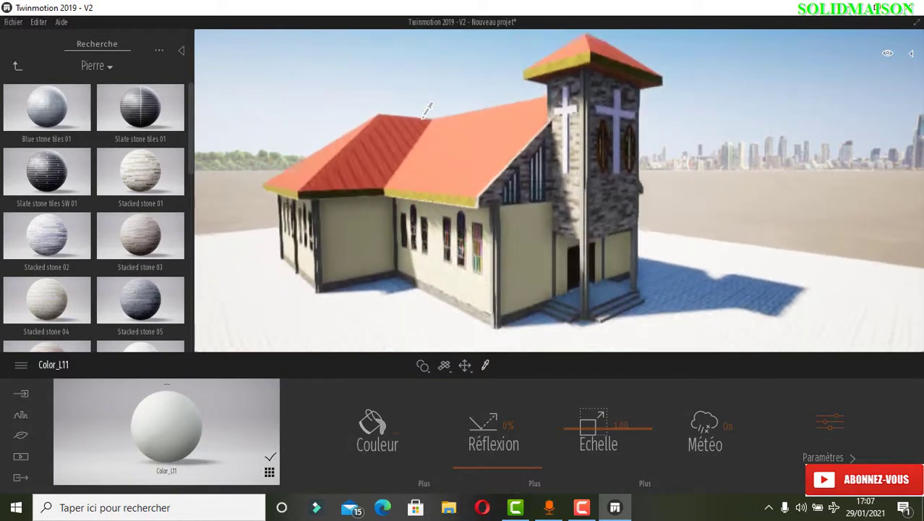
{"action": "scroll", "coordinate": [456, 186], "scroll_direction": "up", "scroll_amount": 1}
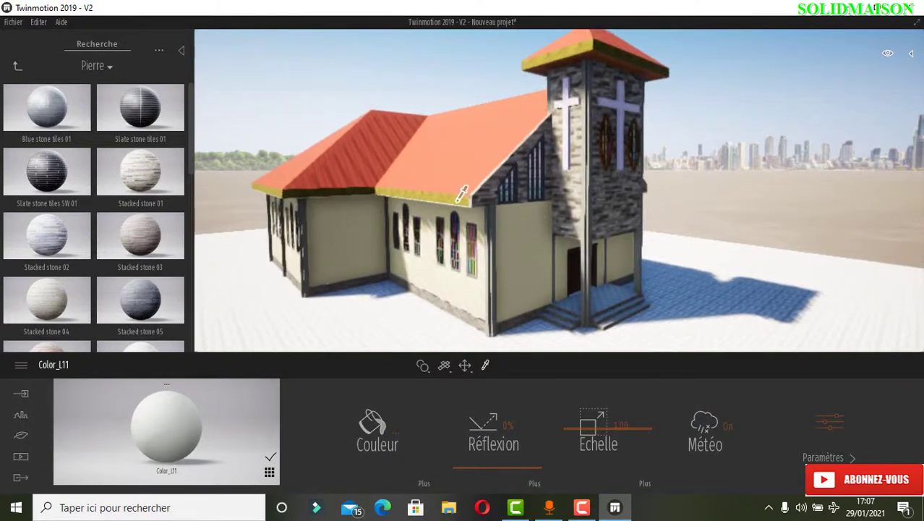
{"action": "left_click", "coordinate": [458, 201]}
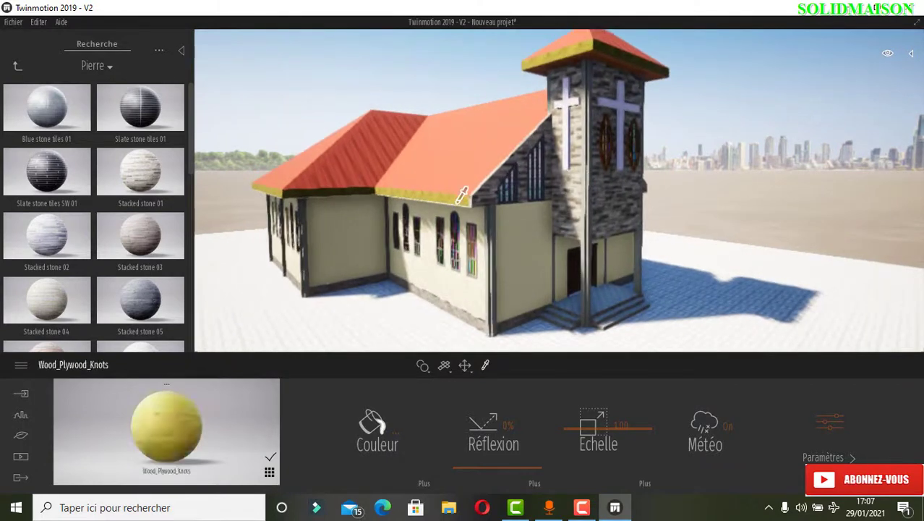
{"action": "left_click", "coordinate": [15, 67]}
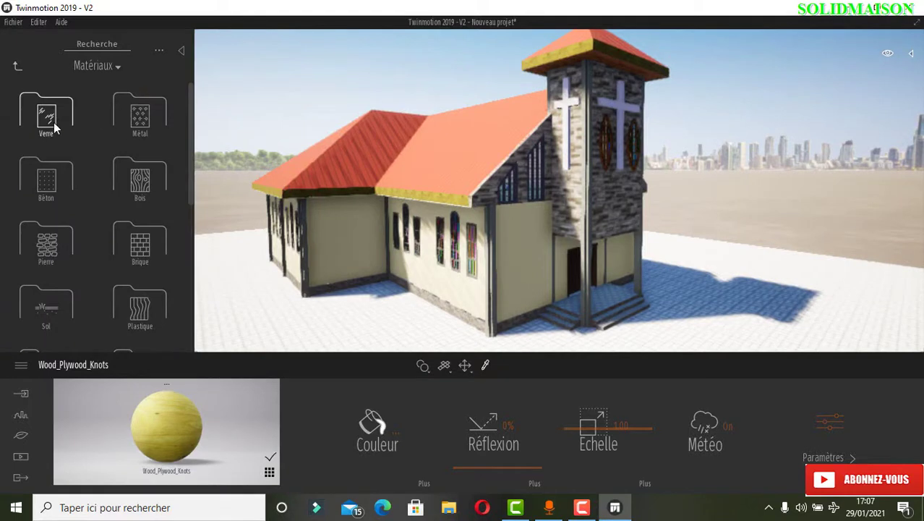
{"action": "left_click_drag", "start_coordinate": [73, 194], "coordinate": [52, 249]}
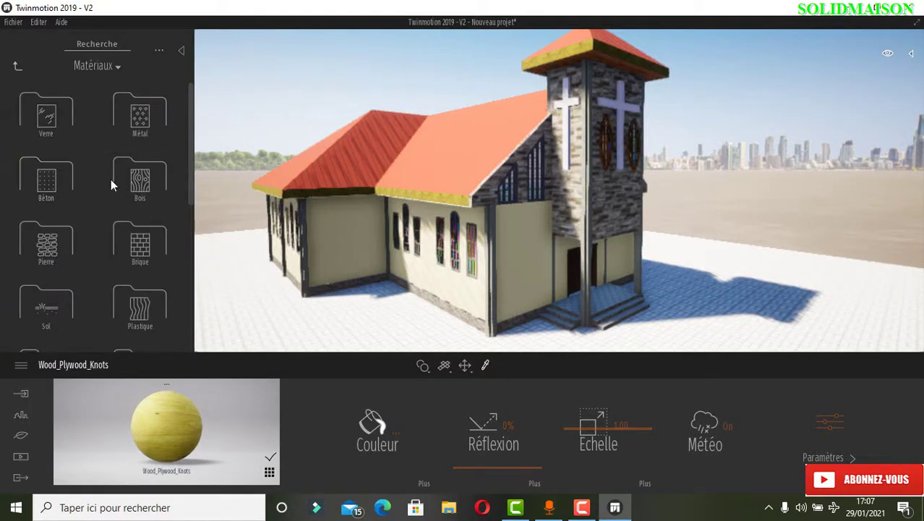
{"action": "left_click", "coordinate": [140, 181]}
{"action": "left_click_drag", "start_coordinate": [146, 190], "coordinate": [108, 210]}
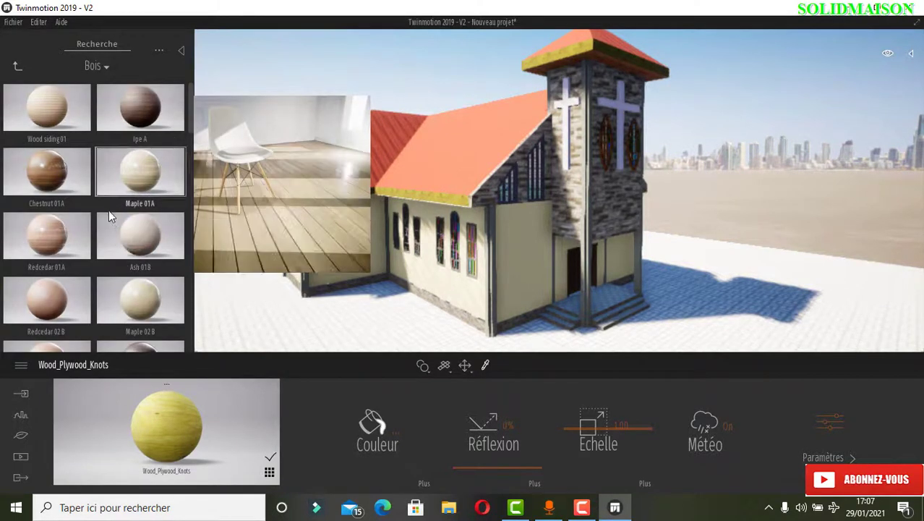
{"action": "scroll", "coordinate": [108, 211], "scroll_direction": "down", "scroll_amount": 2}
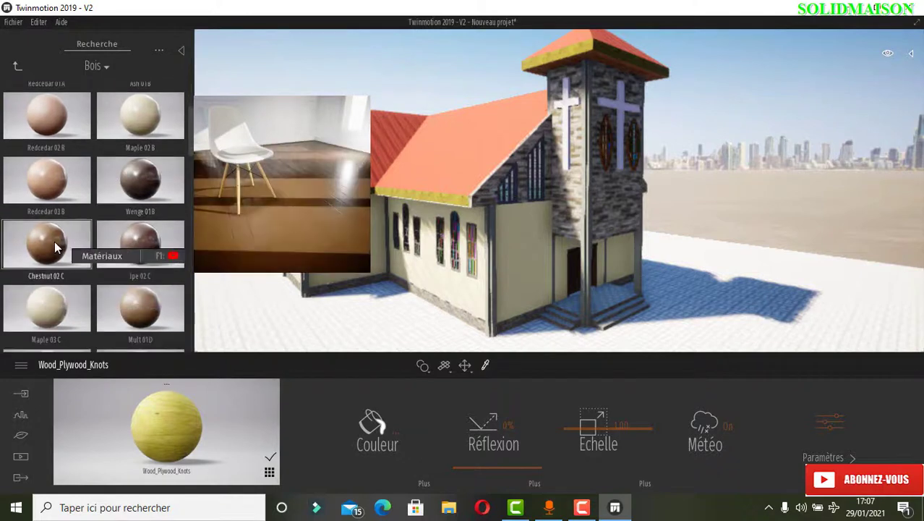
{"action": "left_click_drag", "start_coordinate": [49, 242], "coordinate": [154, 424]}
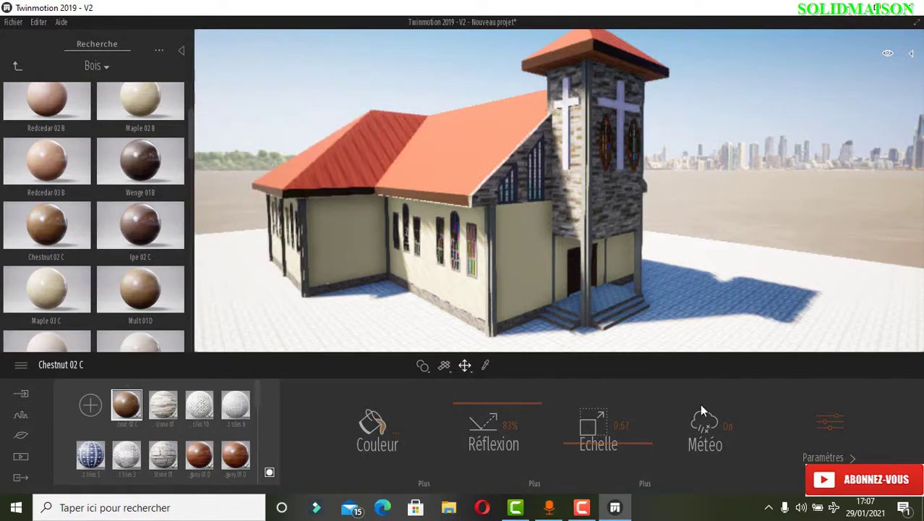
- Place the Group04 people group from the library's character groups in the scene
{"action": "right_click_drag", "start_coordinate": [458, 139], "coordinate": [565, 166]}
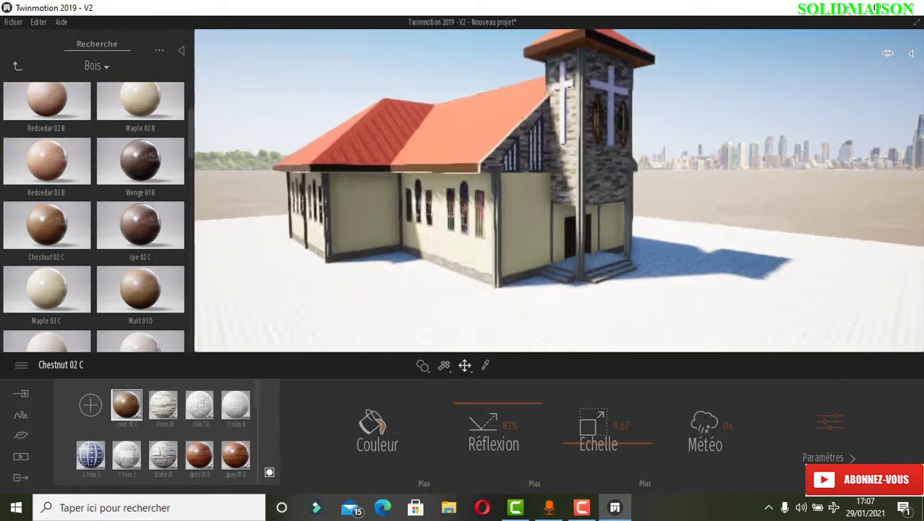
{"action": "right_click_drag", "start_coordinate": [390, 234], "coordinate": [425, 242]}
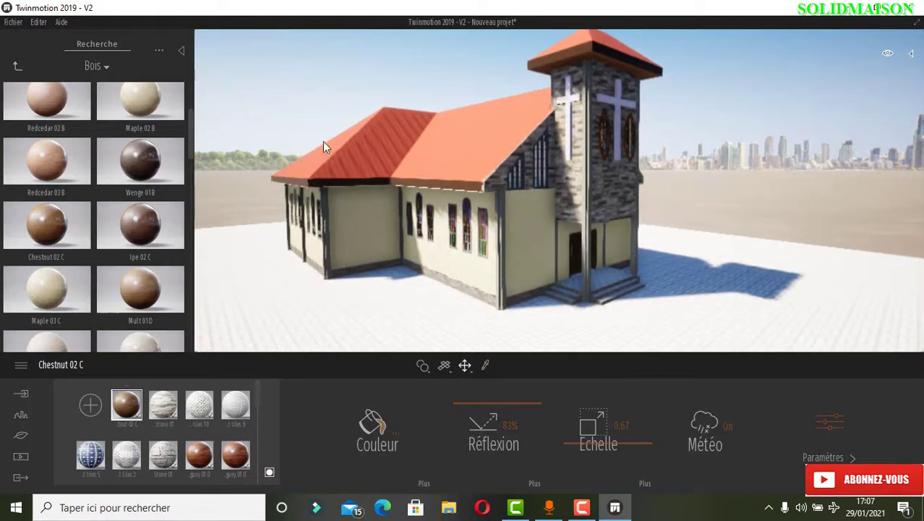
{"action": "left_click", "coordinate": [16, 67]}
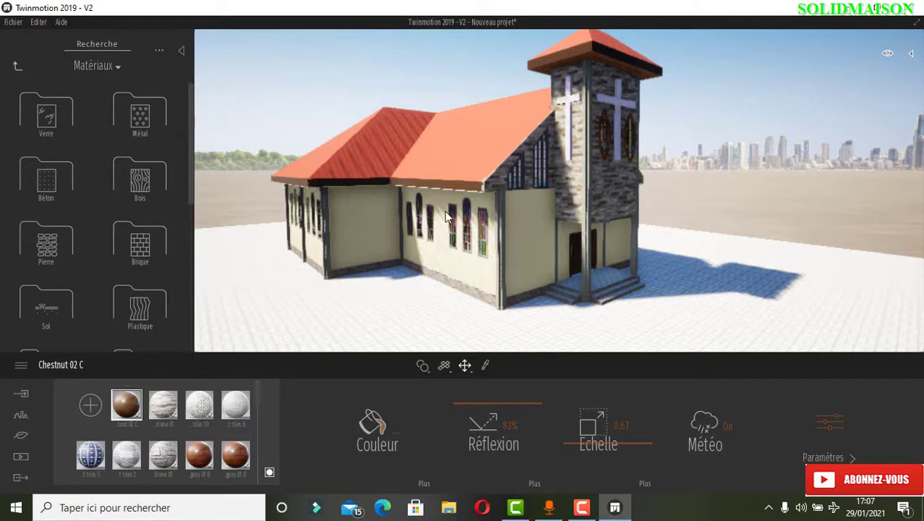
{"action": "left_click", "coordinate": [16, 66]}
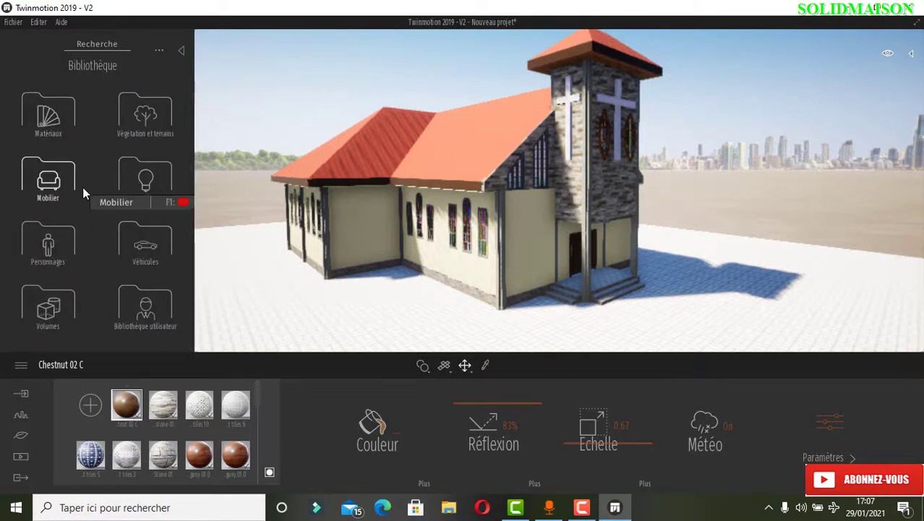
{"action": "left_click", "coordinate": [64, 259]}
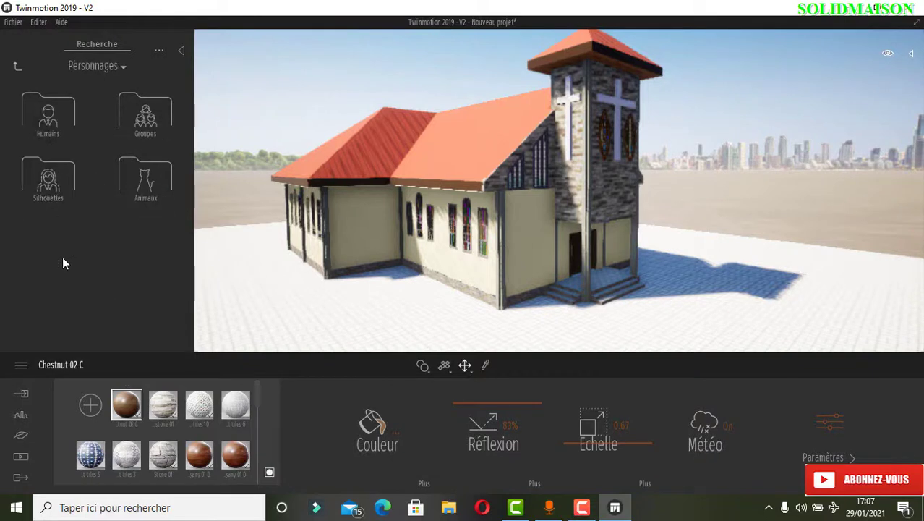
{"action": "left_click", "coordinate": [138, 125]}
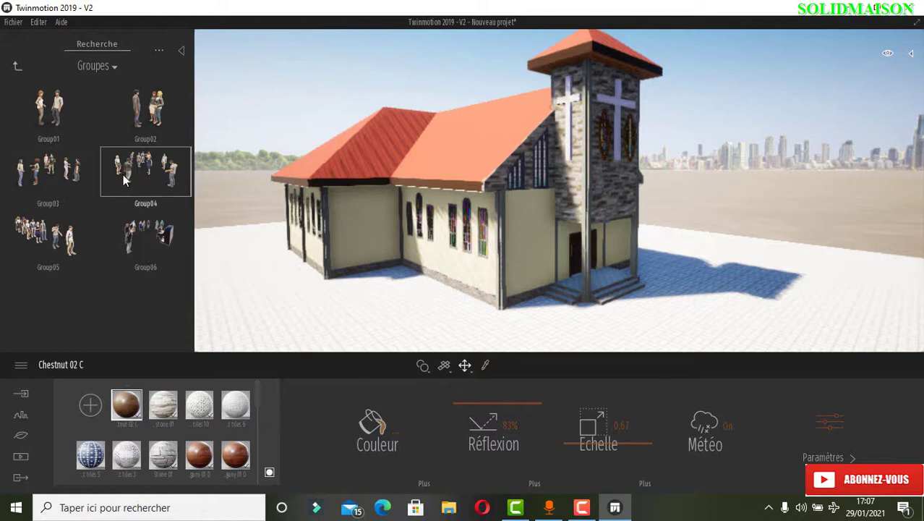
{"action": "left_click_drag", "start_coordinate": [123, 174], "coordinate": [231, 209]}
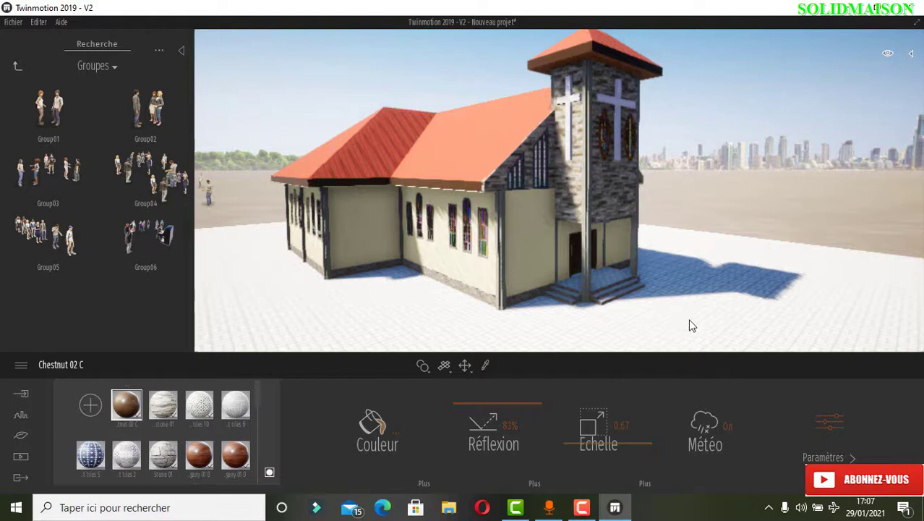
- Move the people group onto the paving in front of the church's entrance steps and deselect it
{"action": "left_click", "coordinate": [207, 192]}
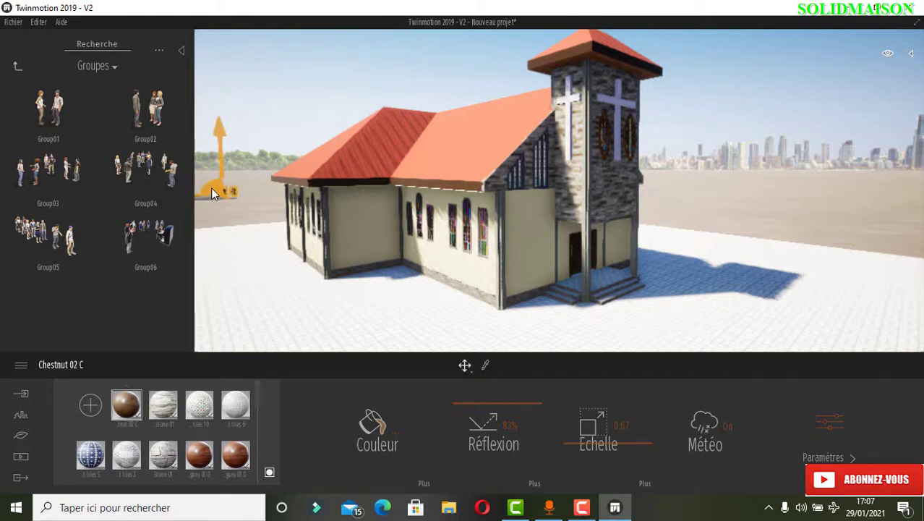
{"action": "left_click_drag", "start_coordinate": [395, 256], "coordinate": [699, 320]}
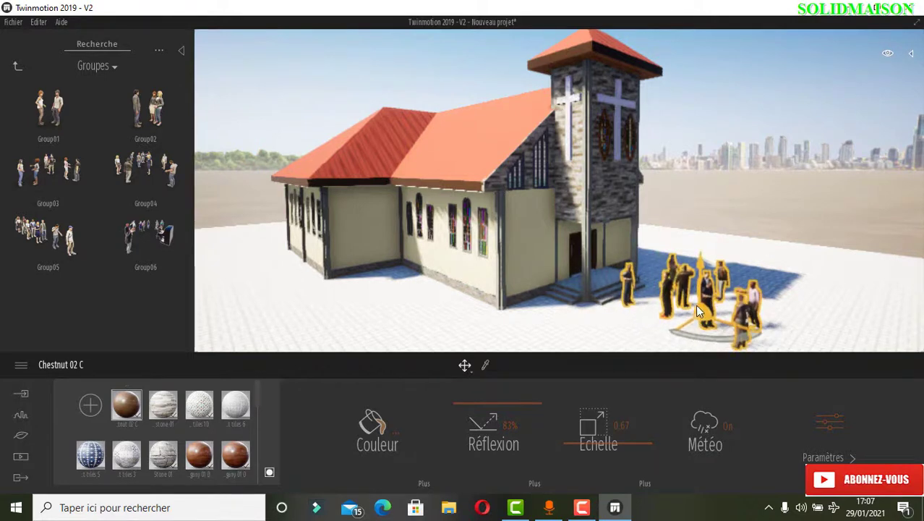
{"action": "left_click", "coordinate": [729, 75]}
- Open the built ground materials in the library and browse to the cobblestone materials
{"action": "middle_click_drag", "start_coordinate": [689, 237], "coordinate": [596, 251]}
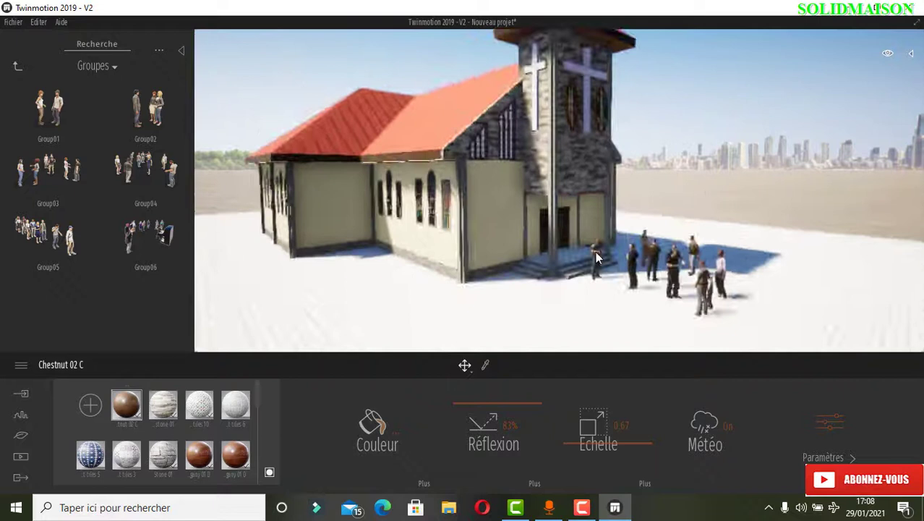
{"action": "scroll", "coordinate": [581, 252], "scroll_direction": "down", "scroll_amount": 3}
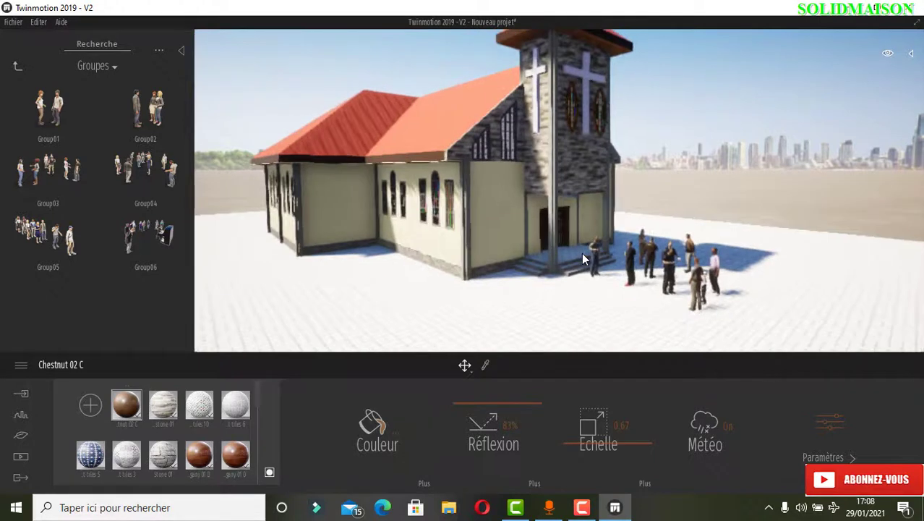
{"action": "scroll", "coordinate": [531, 275], "scroll_direction": "up", "scroll_amount": 1}
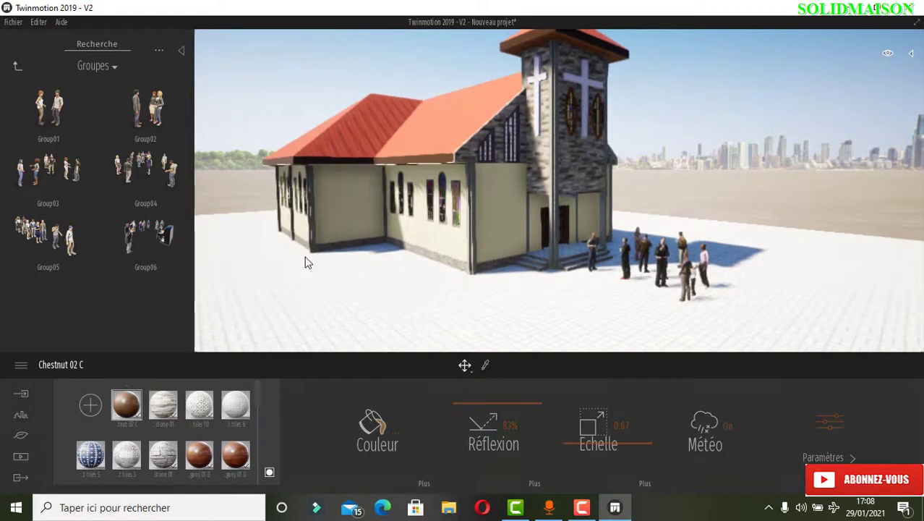
{"action": "left_click", "coordinate": [18, 65]}
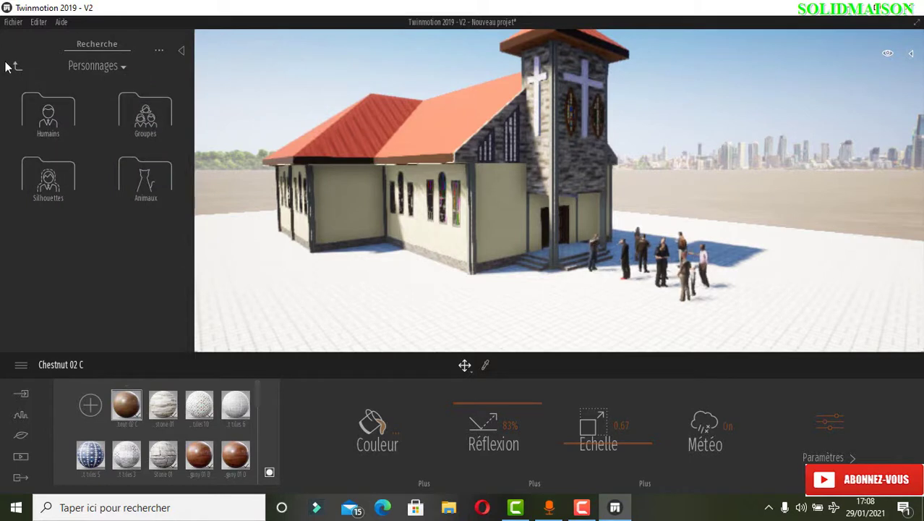
{"action": "left_click", "coordinate": [17, 67]}
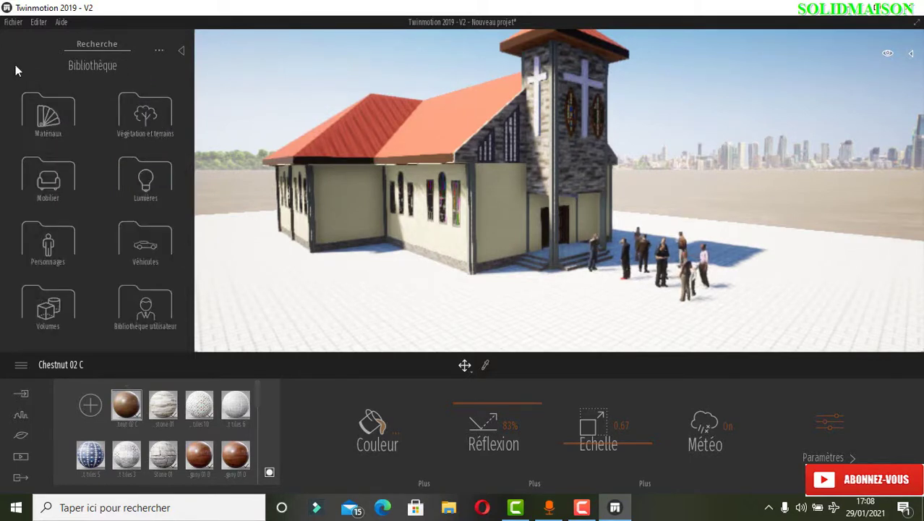
{"action": "left_click", "coordinate": [39, 121]}
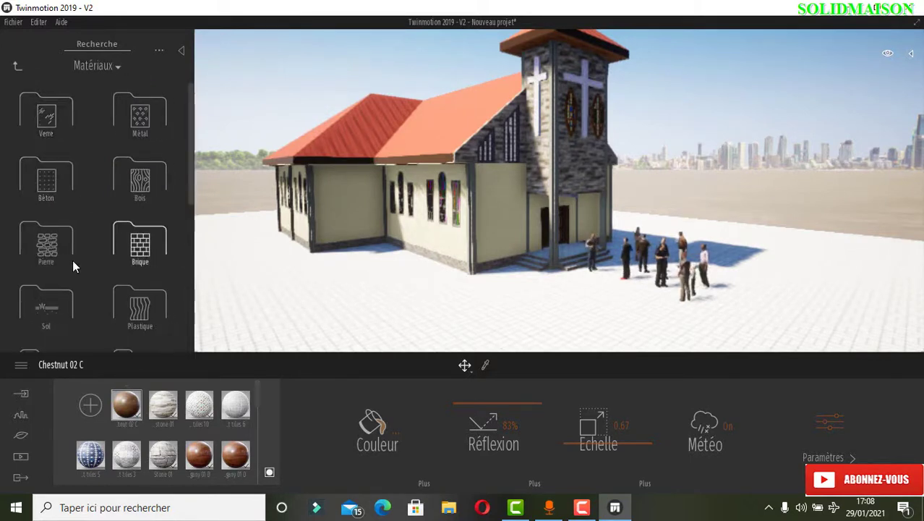
{"action": "left_click", "coordinate": [41, 304]}
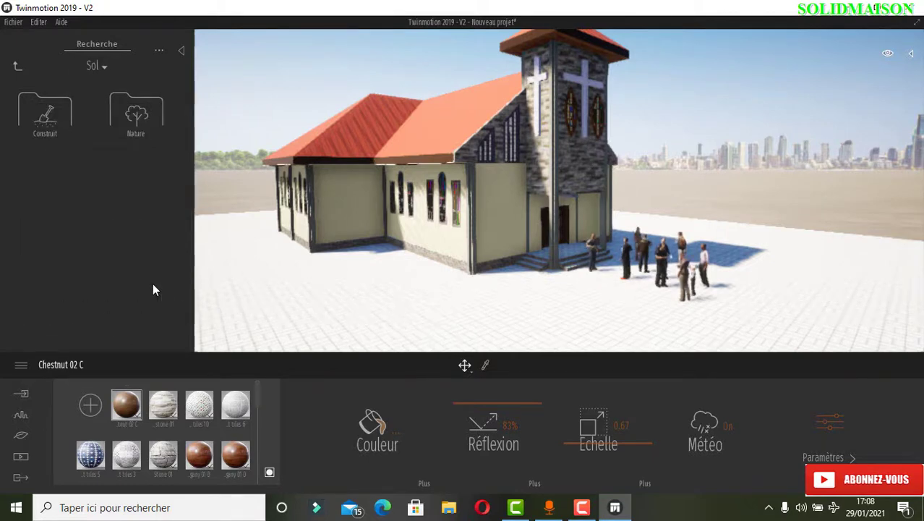
{"action": "left_click", "coordinate": [50, 114]}
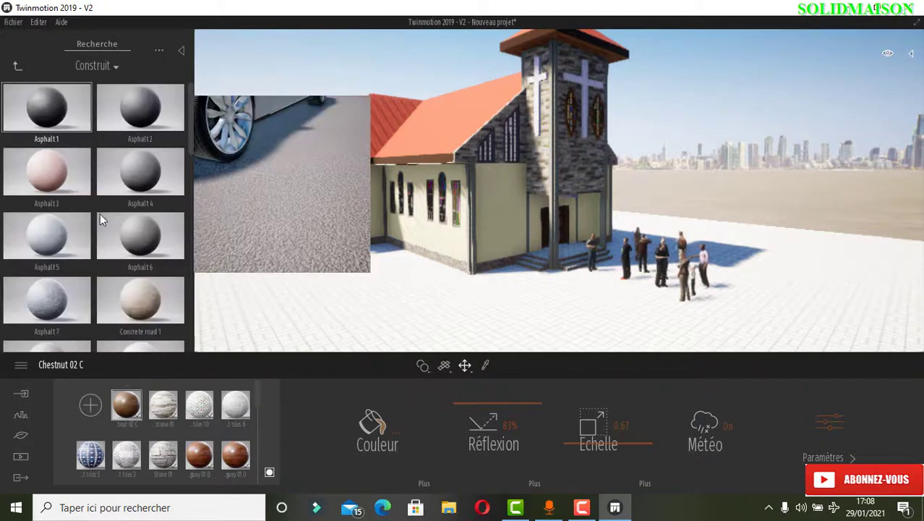
{"action": "scroll", "coordinate": [103, 226], "scroll_direction": "down", "scroll_amount": 5}
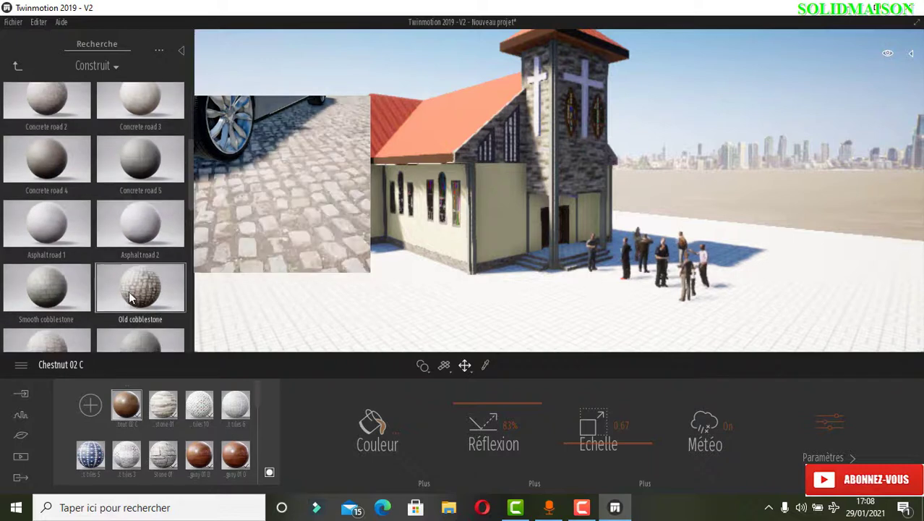
{"action": "scroll", "coordinate": [130, 300], "scroll_direction": "down", "scroll_amount": 2}
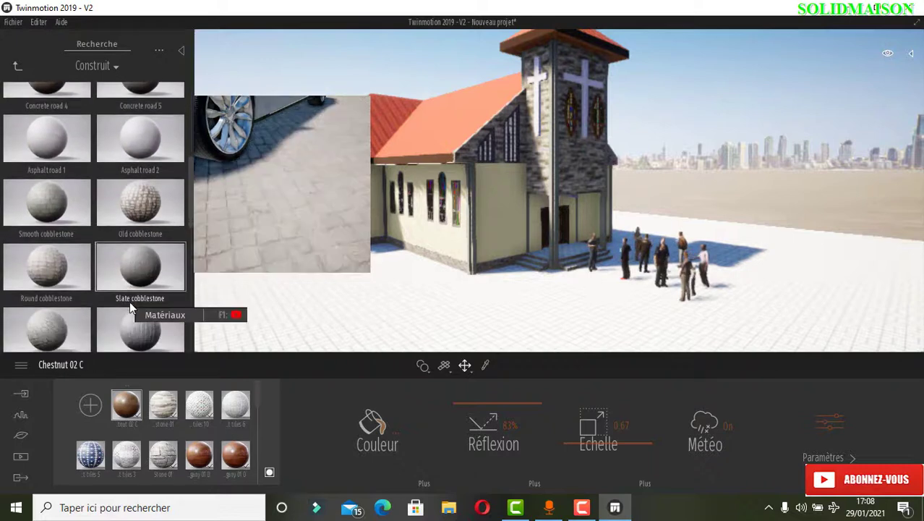
- Pick the Pavers_with_Grass_Brick material of the paving around the church and replace it with Double cobblestone
{"action": "left_click_drag", "start_coordinate": [126, 299], "coordinate": [287, 329]}
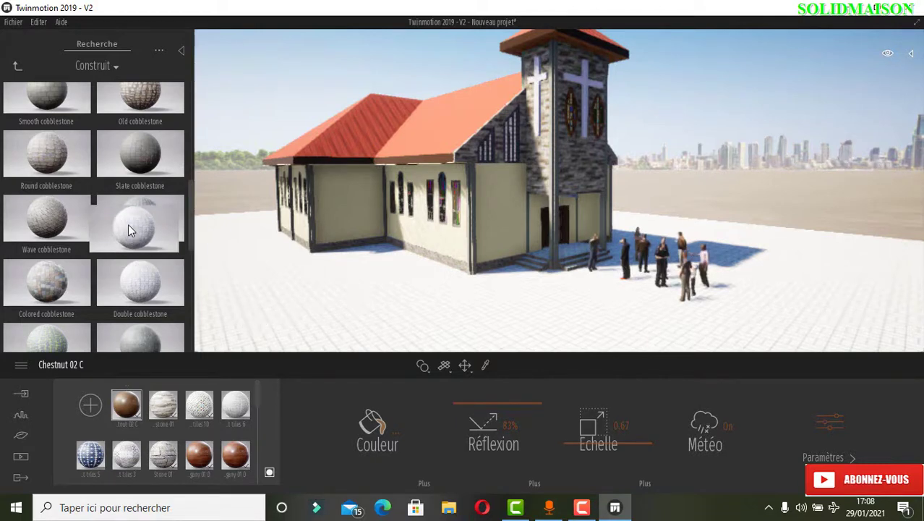
{"action": "scroll", "coordinate": [371, 183], "scroll_direction": "down", "scroll_amount": 2}
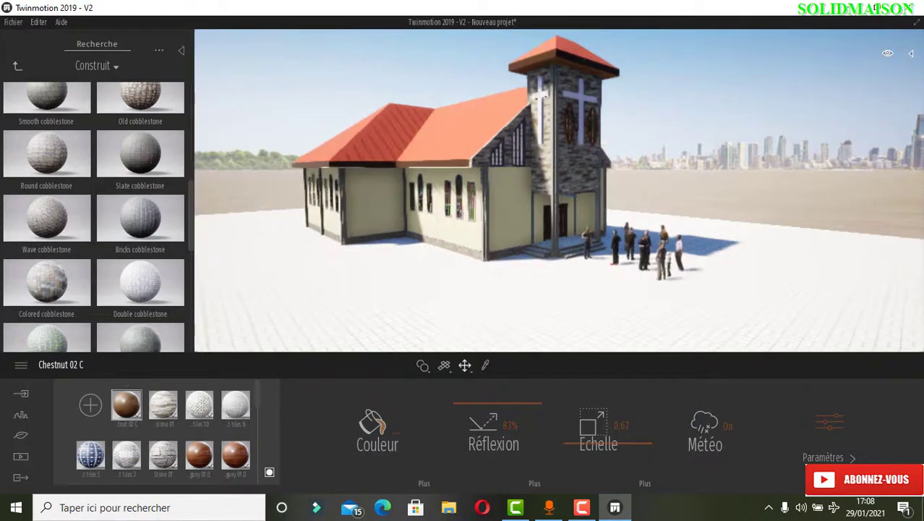
{"action": "scroll", "coordinate": [377, 266], "scroll_direction": "up", "scroll_amount": 3}
{"action": "scroll", "coordinate": [396, 296], "scroll_direction": "up", "scroll_amount": 2}
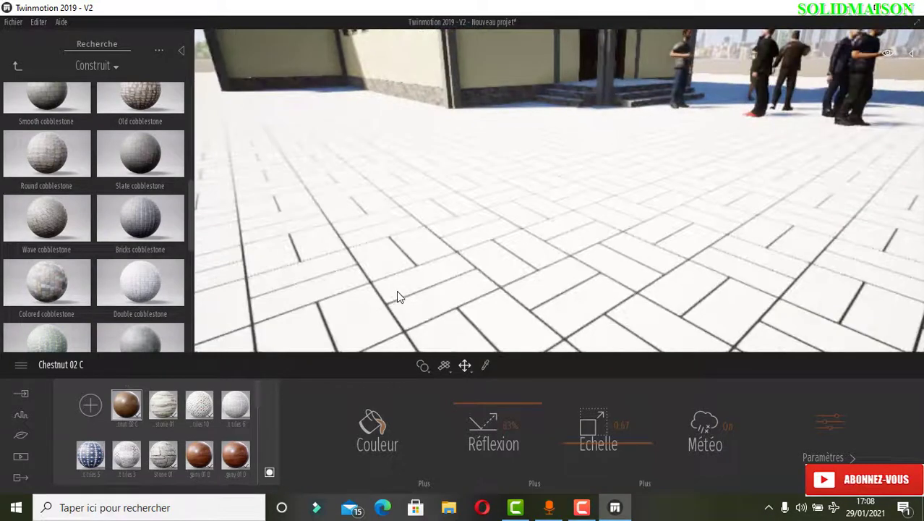
{"action": "left_click", "coordinate": [486, 365]}
{"action": "left_click", "coordinate": [463, 287]}
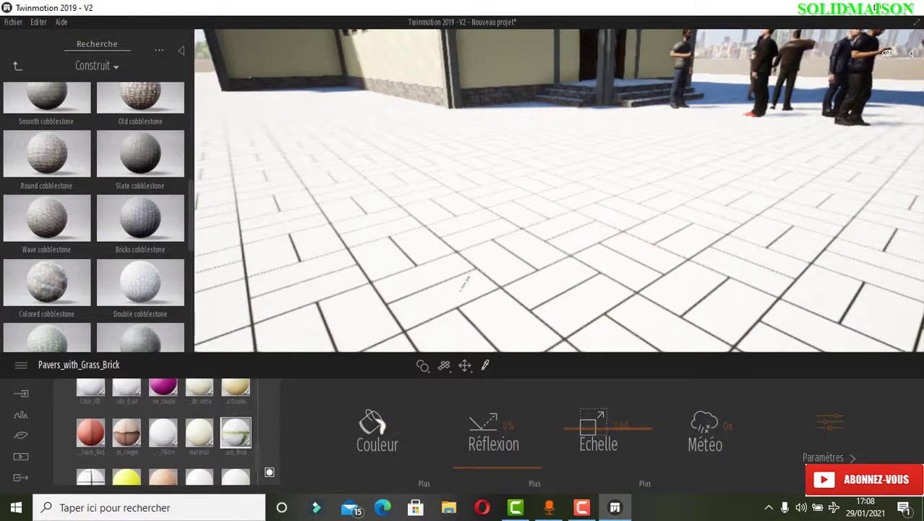
{"action": "mouse_move", "coordinate": [147, 210]}
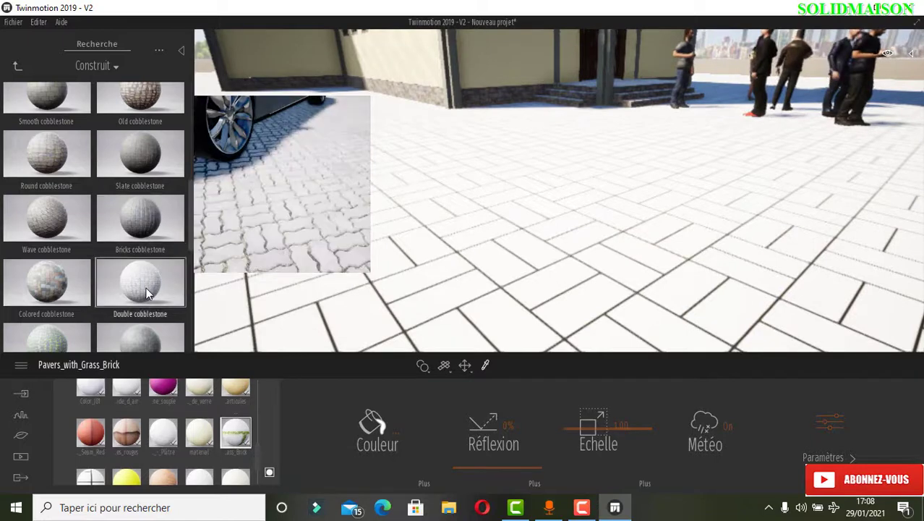
{"action": "left_click_drag", "start_coordinate": [146, 287], "coordinate": [235, 432]}
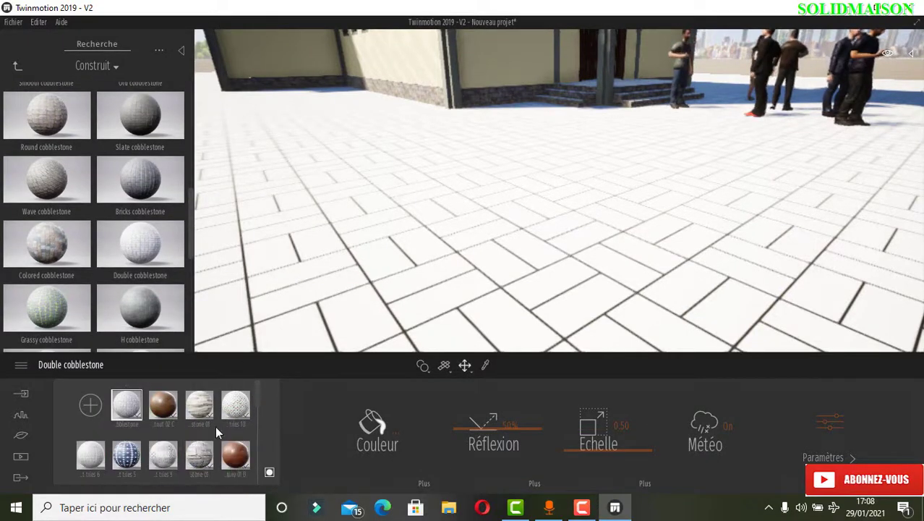
- Examine the church, its paving and the people group from several angles and distances
{"action": "scroll", "coordinate": [406, 139], "scroll_direction": "down", "scroll_amount": 5}
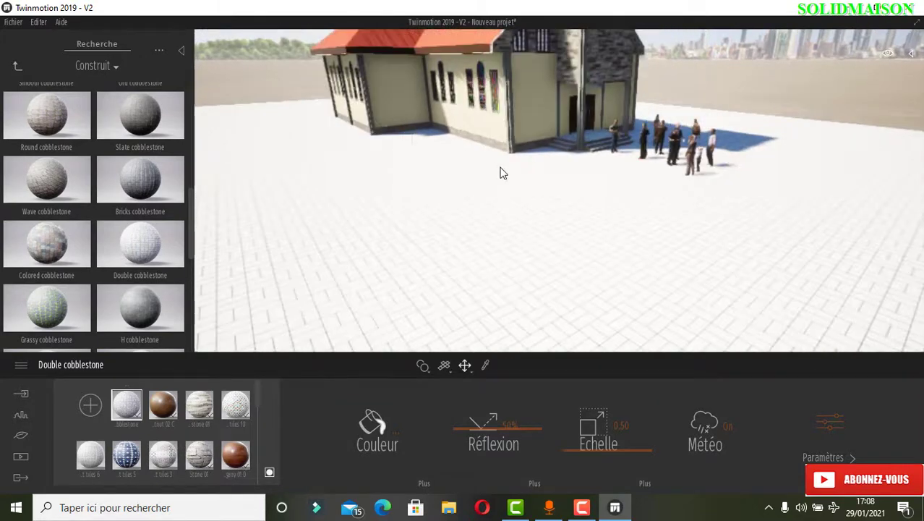
{"action": "left_click_drag", "start_coordinate": [503, 174], "coordinate": [481, 157]}
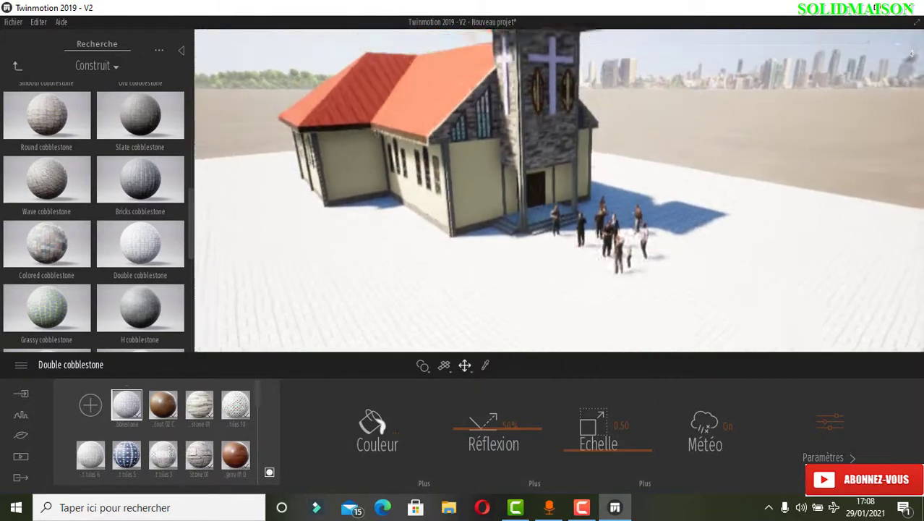
{"action": "right_click_drag", "start_coordinate": [481, 157], "coordinate": [464, 198]}
{"action": "middle_click_drag", "start_coordinate": [464, 197], "coordinate": [451, 180]}
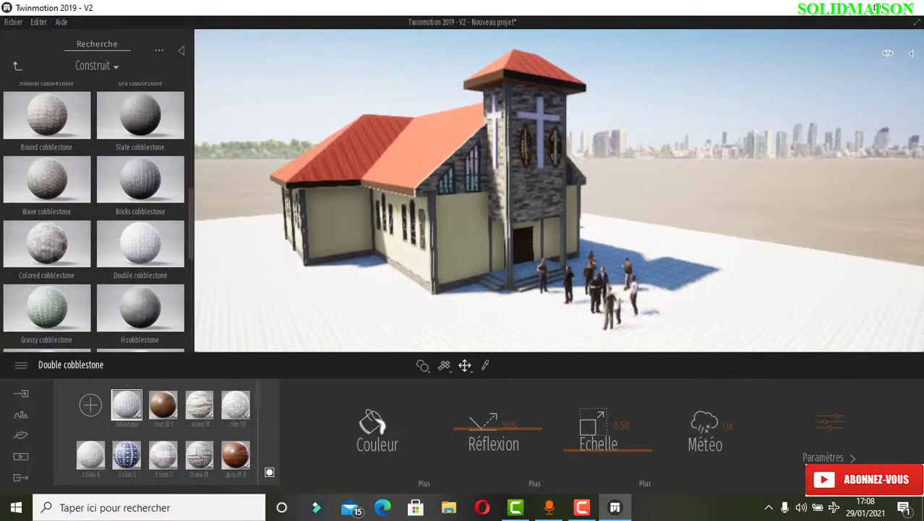
{"action": "right_click_drag", "start_coordinate": [452, 181], "coordinate": [451, 175]}
{"action": "middle_click_drag", "start_coordinate": [451, 175], "coordinate": [451, 156]}
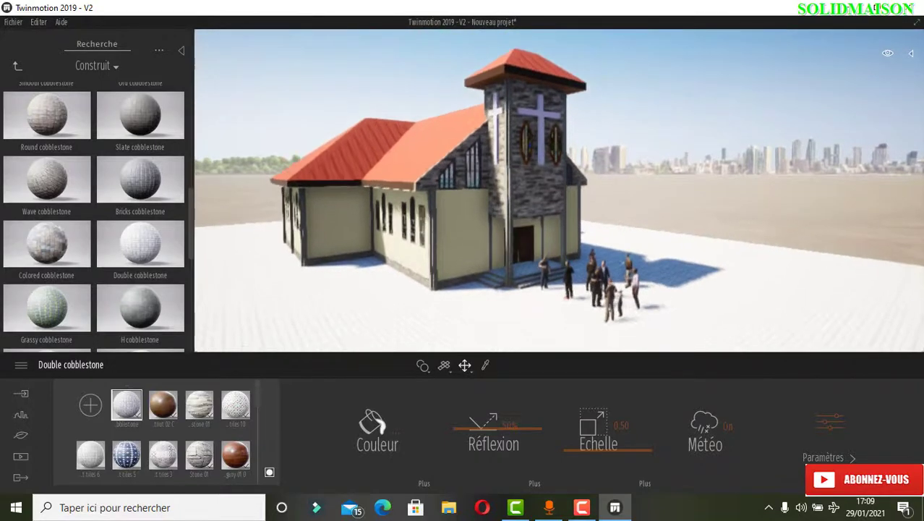
{"action": "scroll", "coordinate": [409, 98], "scroll_direction": "up", "scroll_amount": 2}
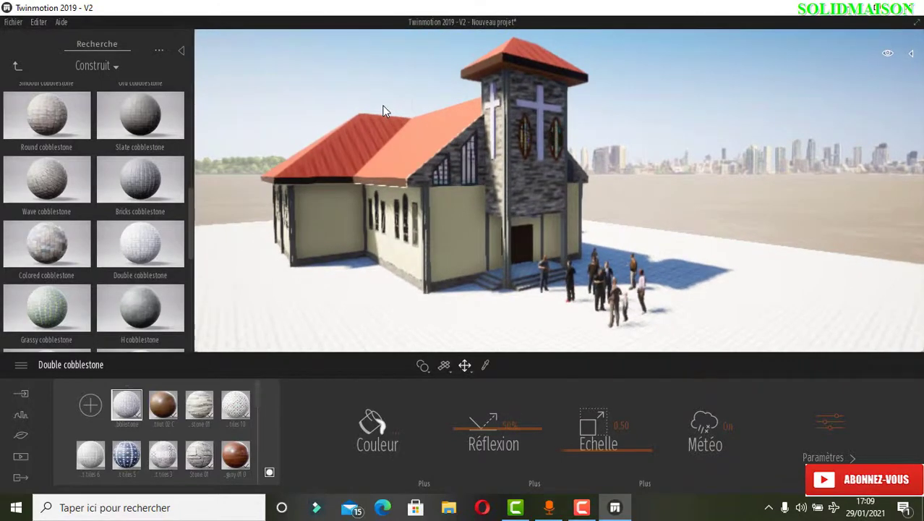
{"action": "right_click_drag", "start_coordinate": [383, 106], "coordinate": [373, 110]}
{"action": "middle_click_drag", "start_coordinate": [372, 110], "coordinate": [414, 104]}
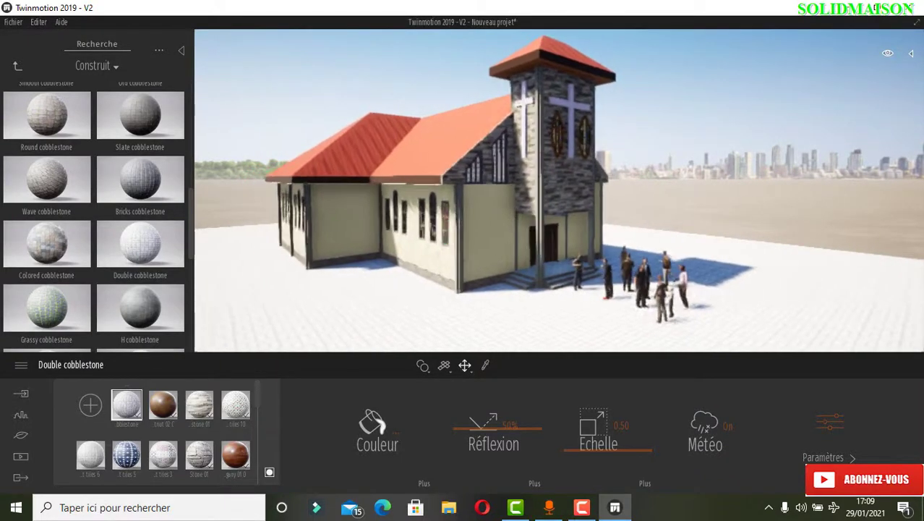
{"action": "scroll", "coordinate": [335, 118], "scroll_direction": "up", "scroll_amount": 1}
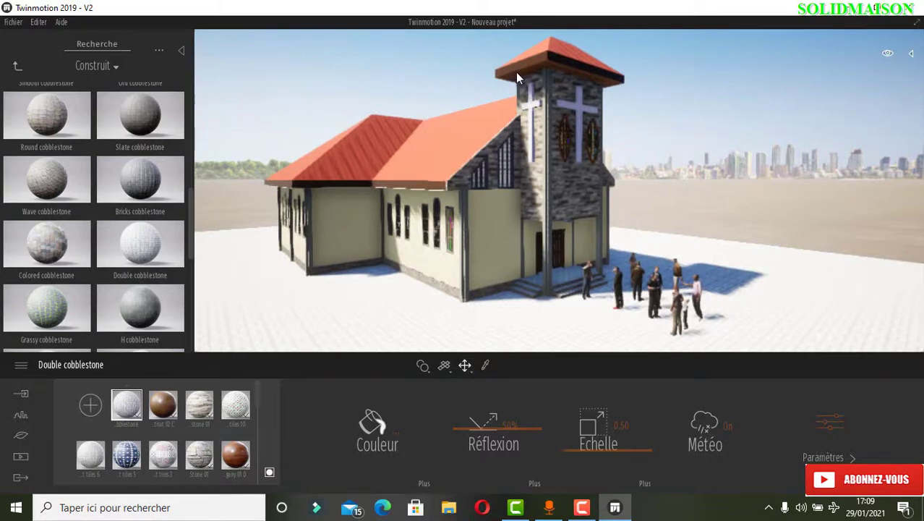
{"action": "scroll", "coordinate": [527, 40], "scroll_direction": "up", "scroll_amount": 3}
{"action": "scroll", "coordinate": [526, 106], "scroll_direction": "down", "scroll_amount": 2}
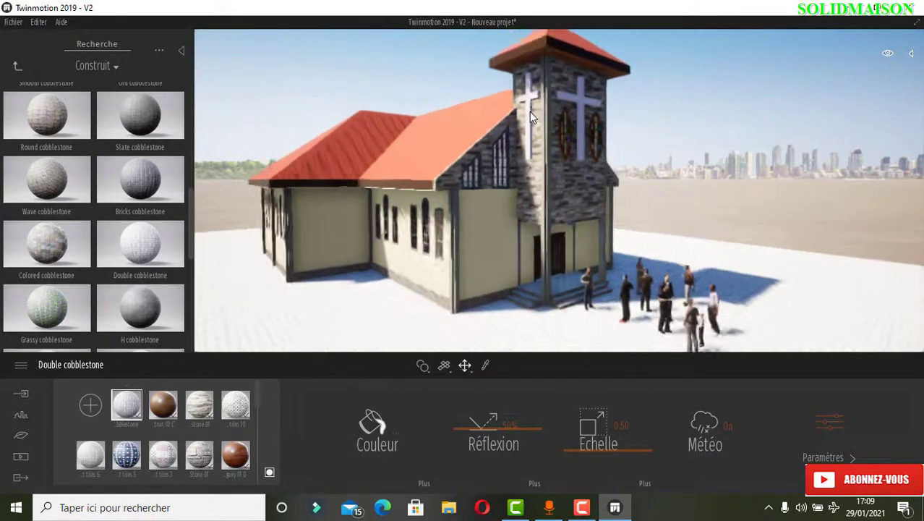
{"action": "middle_click_drag", "start_coordinate": [413, 178], "coordinate": [413, 184]}
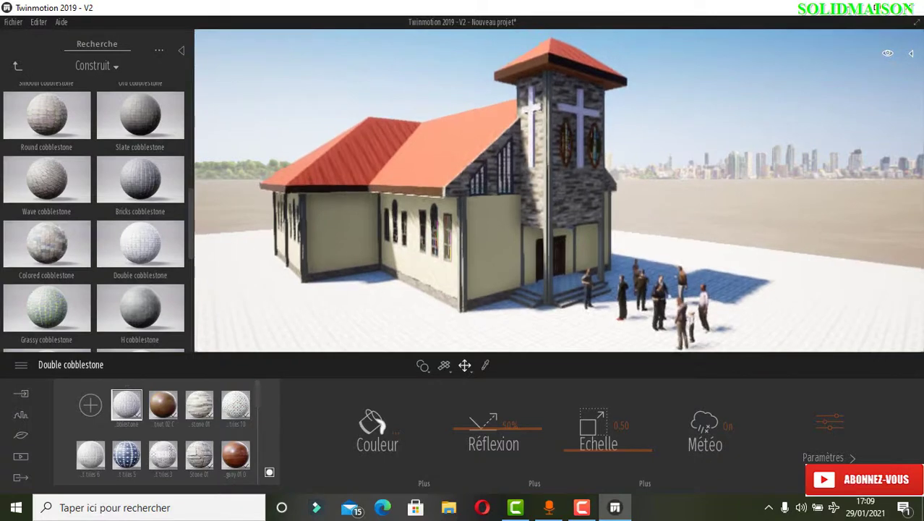
{"action": "right_click_drag", "start_coordinate": [413, 184], "coordinate": [422, 175]}
{"action": "mouse_move", "coordinate": [413, 184]}
{"action": "middle_mouse_down"}
{"action": "mouse_move", "coordinate": [413, 230]}
{"action": "mouse_move", "coordinate": [419, 164]}
{"action": "mouse_move", "coordinate": [418, 183]}
{"action": "middle_mouse_up"}
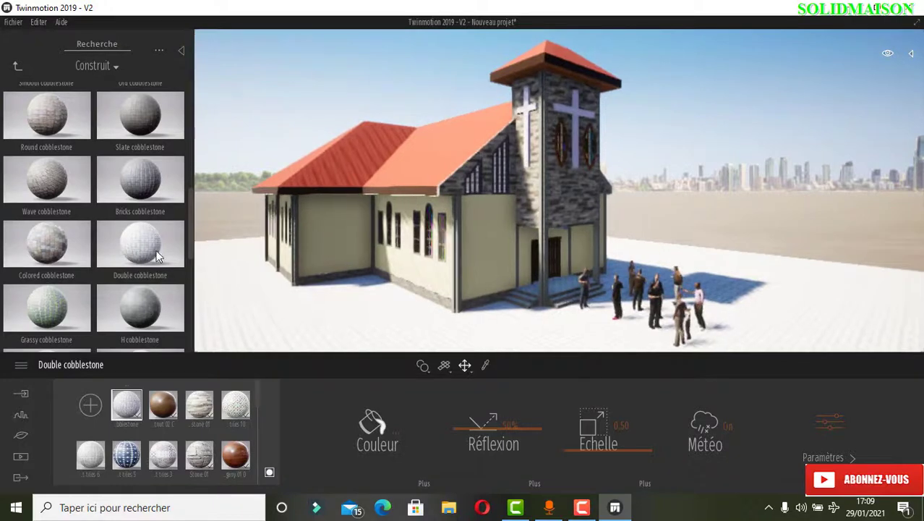
- Place the Bigleaf maple 2 tree from the library's vegetation on the paving beside the church's tower and deselect it
{"action": "left_click", "coordinate": [18, 67]}
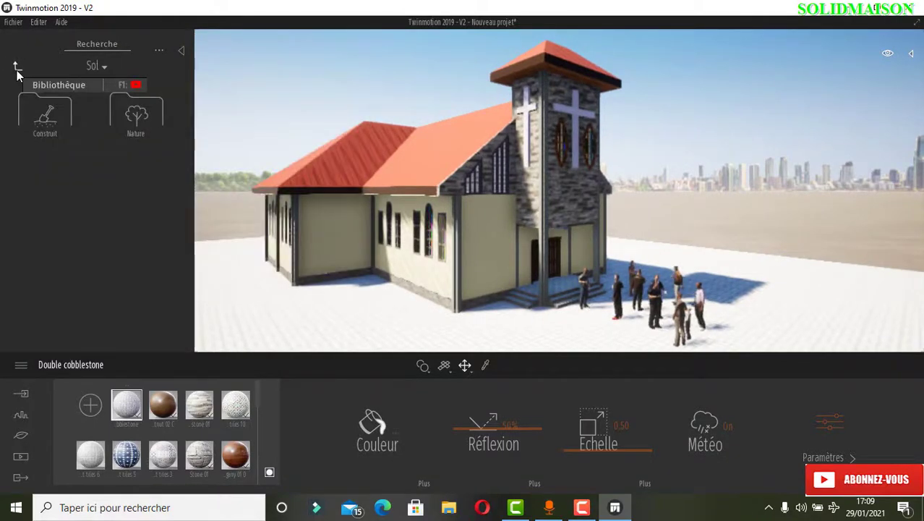
{"action": "left_click", "coordinate": [18, 67]}
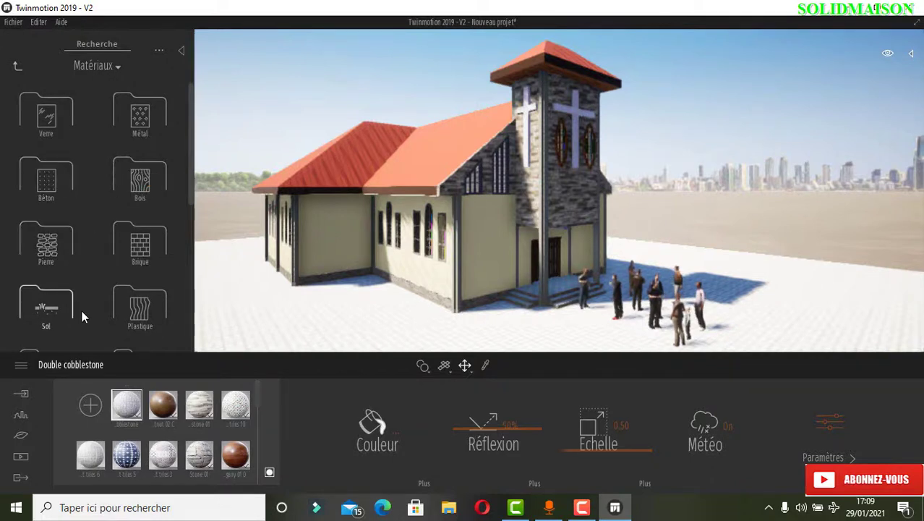
{"action": "scroll", "coordinate": [64, 199], "scroll_direction": "down", "scroll_amount": 1}
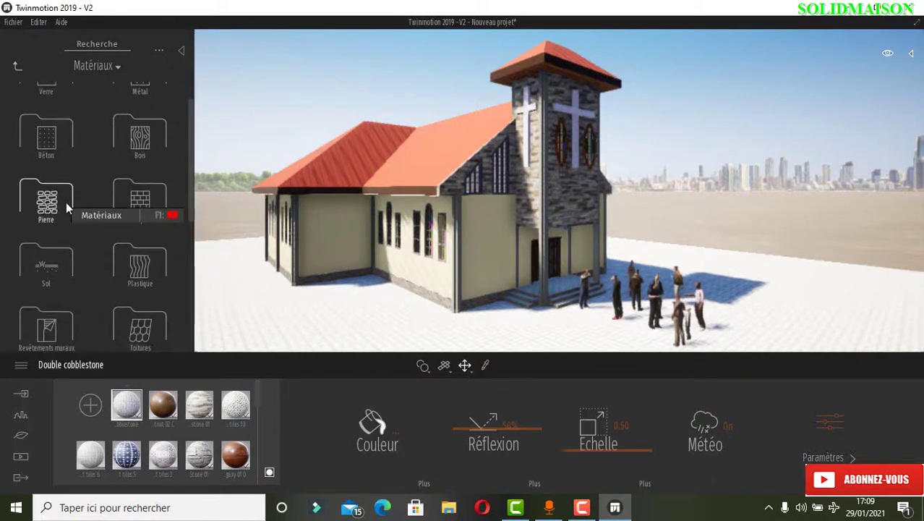
{"action": "scroll", "coordinate": [134, 211], "scroll_direction": "up", "scroll_amount": 1}
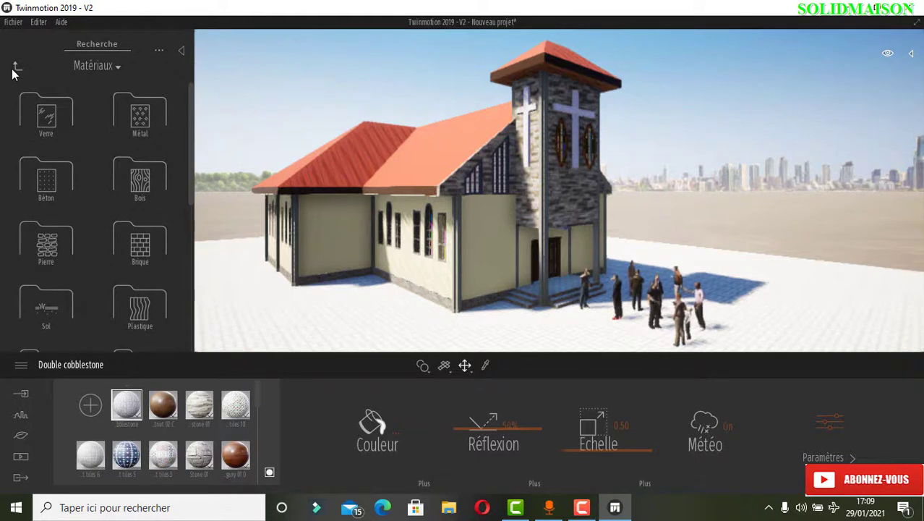
{"action": "left_click", "coordinate": [13, 71]}
{"action": "left_click", "coordinate": [144, 129]}
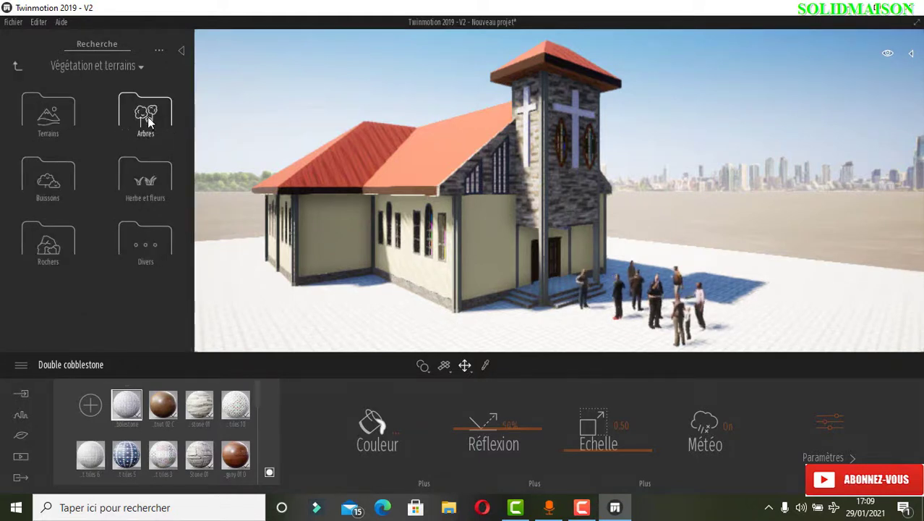
{"action": "left_click", "coordinate": [137, 121]}
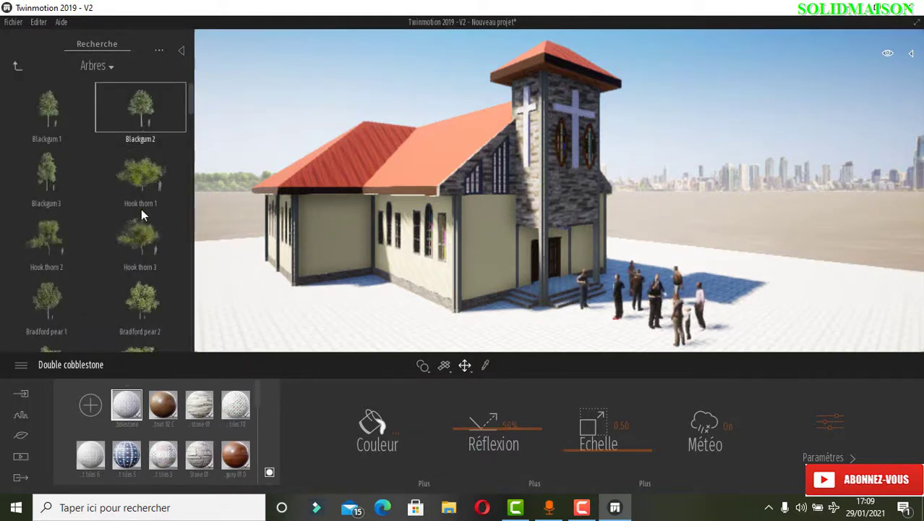
{"action": "scroll", "coordinate": [132, 300], "scroll_direction": "down", "scroll_amount": 1}
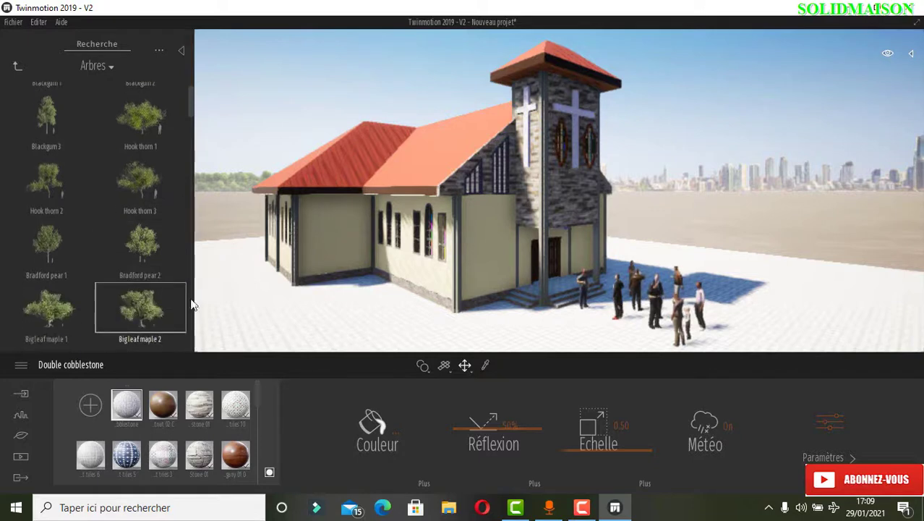
{"action": "left_click_drag", "start_coordinate": [185, 304], "coordinate": [660, 240]}
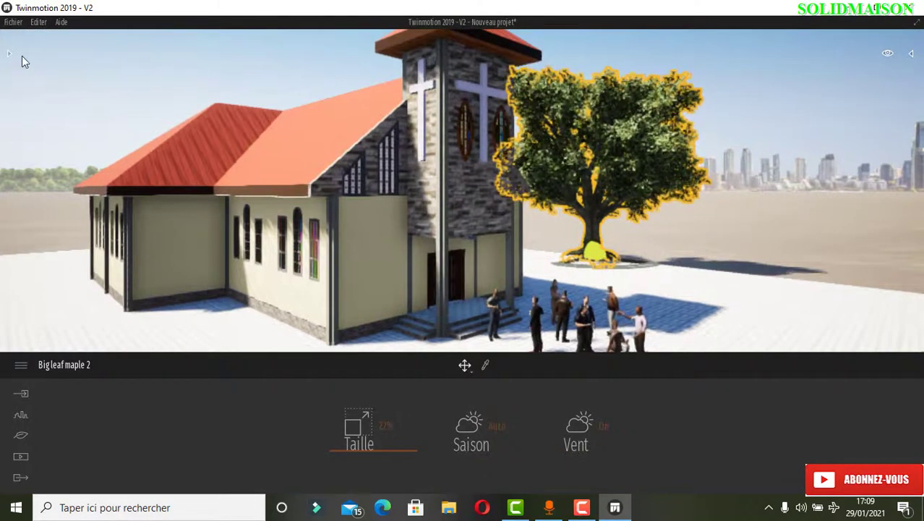
{"action": "left_click", "coordinate": [5, 61]}
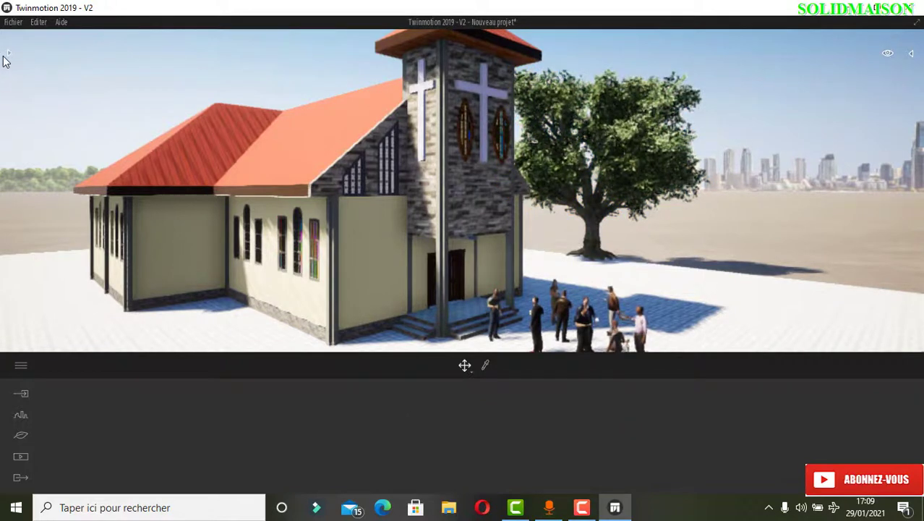
- Place the Bigleaf maple 1 tree from the library on the ground beside the rear end of the church and deselect it
{"action": "left_click", "coordinate": [8, 55]}
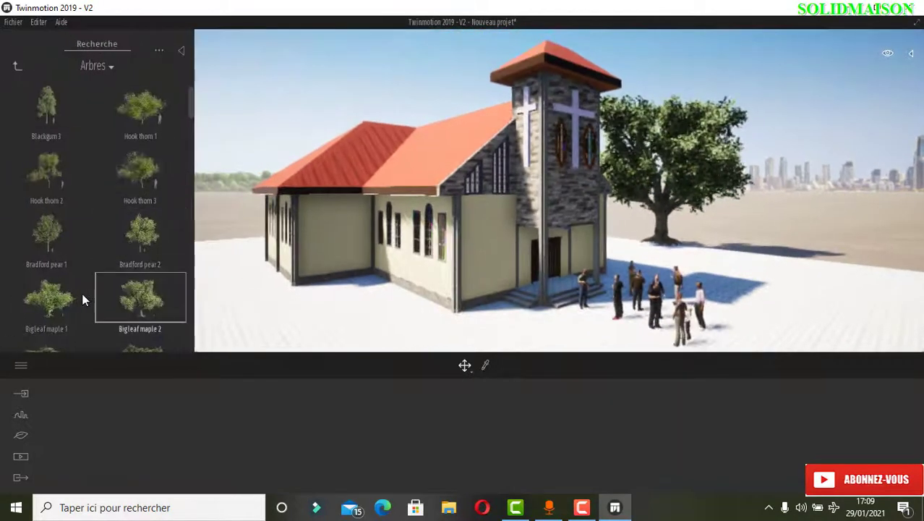
{"action": "left_click_drag", "start_coordinate": [62, 295], "coordinate": [233, 241]}
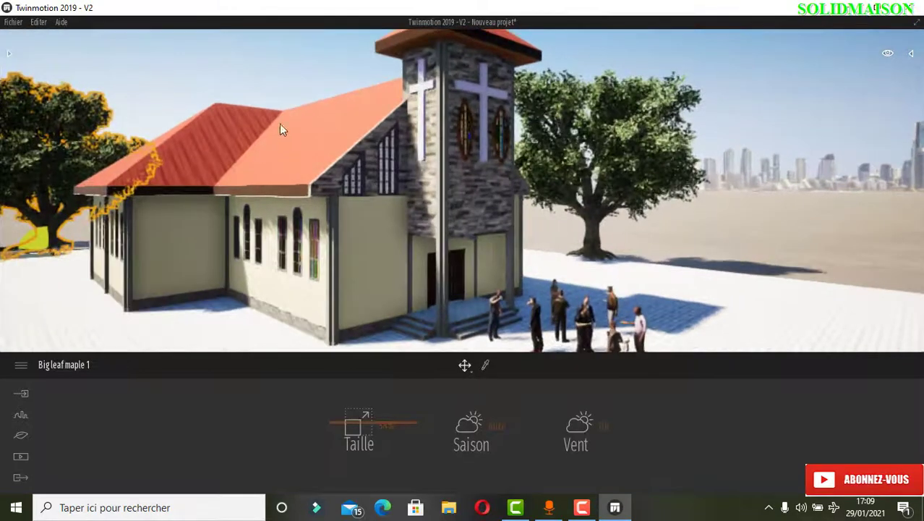
{"action": "left_click", "coordinate": [241, 61]}
- Create a first media image showing the church's long side, its tower and the people group in front
{"action": "right_click_drag", "start_coordinate": [315, 107], "coordinate": [379, 109]}
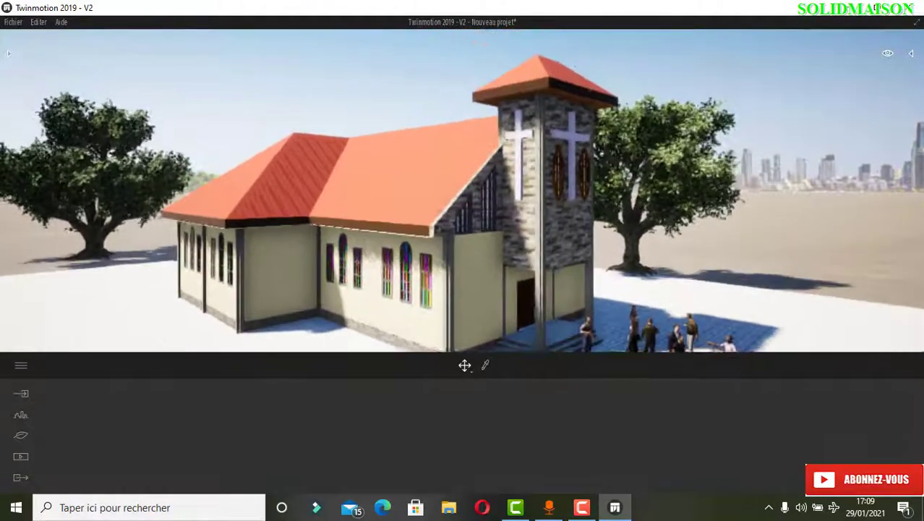
{"action": "right_click_drag", "start_coordinate": [304, 129], "coordinate": [312, 129]}
{"action": "scroll", "coordinate": [304, 128], "scroll_direction": "down", "scroll_amount": 3}
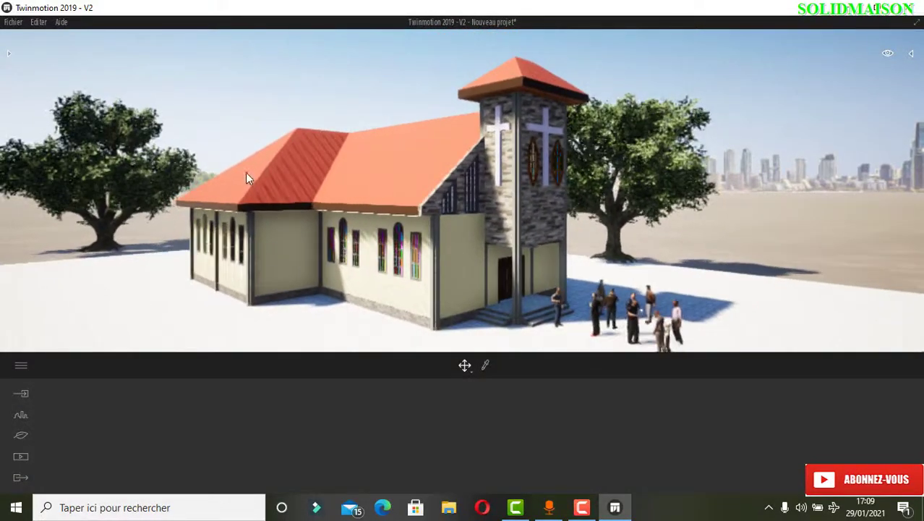
{"action": "scroll", "coordinate": [246, 178], "scroll_direction": "down", "scroll_amount": 2}
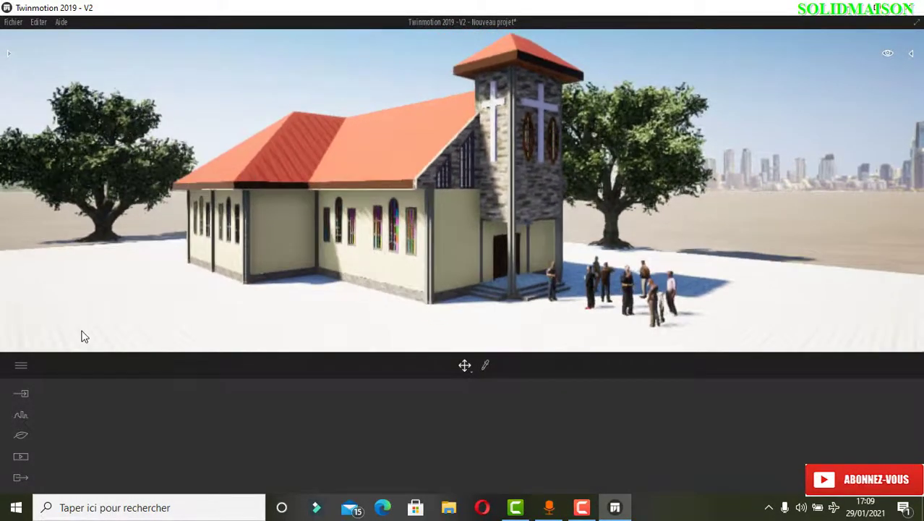
{"action": "left_click", "coordinate": [21, 457]}
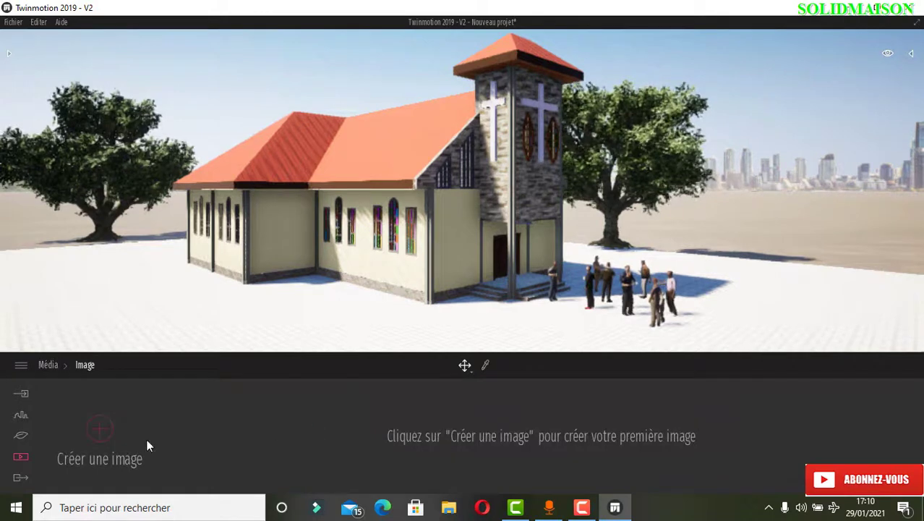
{"action": "left_click", "coordinate": [99, 428]}
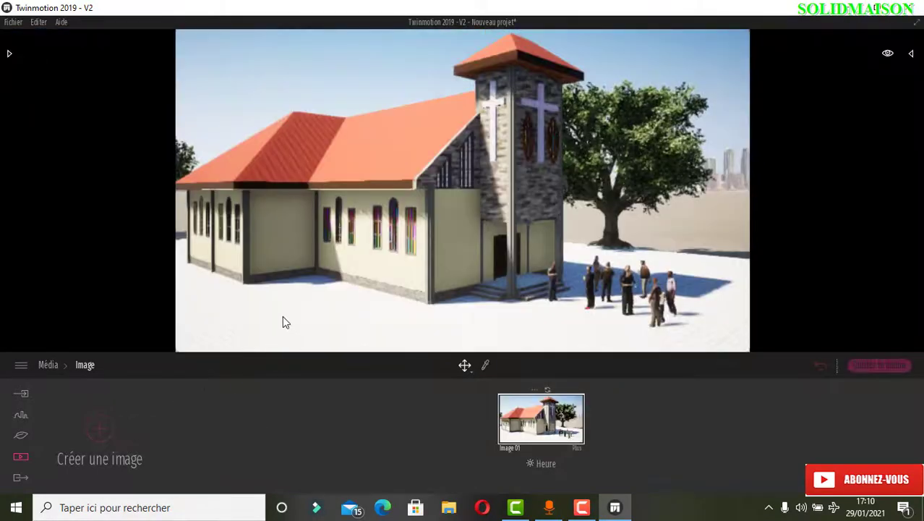
- Create a second media image framed wider, with the whole church between both maple trees and the people group
{"action": "mouse_move", "coordinate": [413, 214]}
{"action": "right_mouse_down"}
{"action": "mouse_move", "coordinate": [349, 209]}
{"action": "mouse_move", "coordinate": [424, 209]}
{"action": "right_mouse_up"}
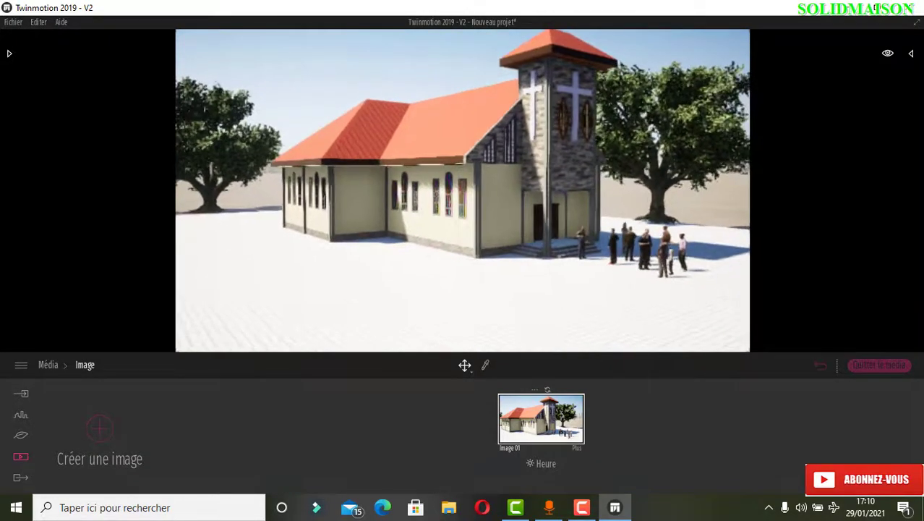
{"action": "middle_click_drag", "start_coordinate": [424, 208], "coordinate": [419, 218]}
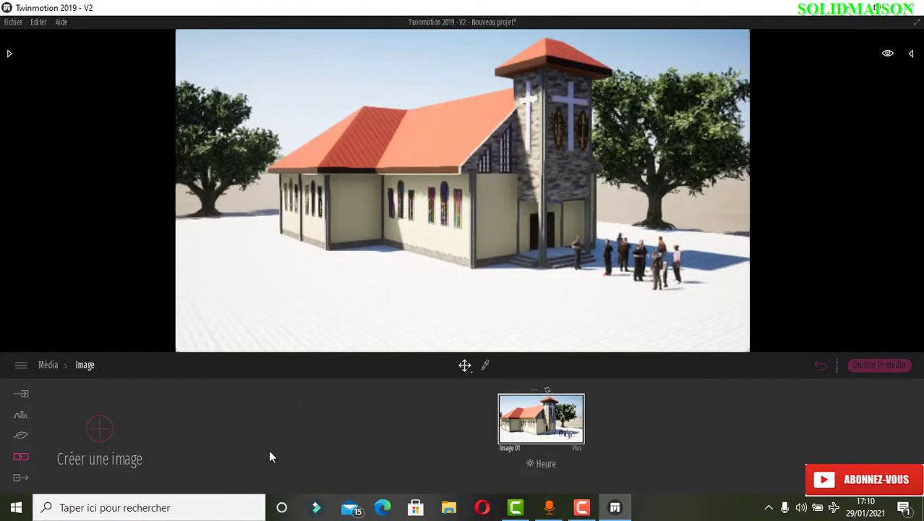
{"action": "left_click", "coordinate": [104, 434]}
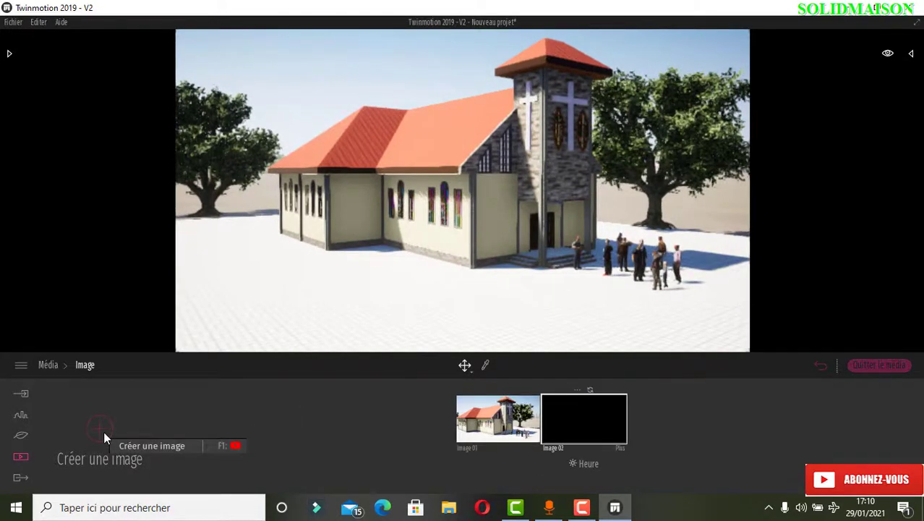
- Choose only Image 02 for export and start the export
{"action": "left_click", "coordinate": [20, 478]}
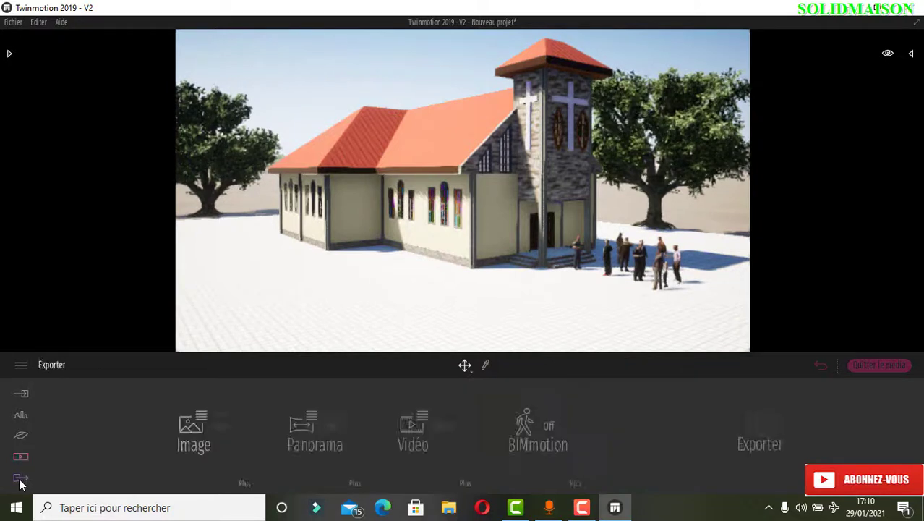
{"action": "left_click", "coordinate": [197, 424]}
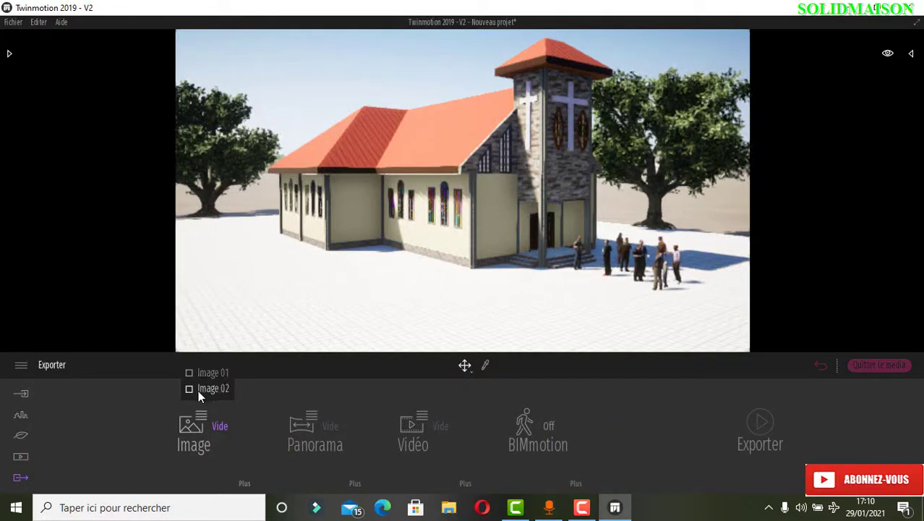
{"action": "left_click", "coordinate": [198, 389]}
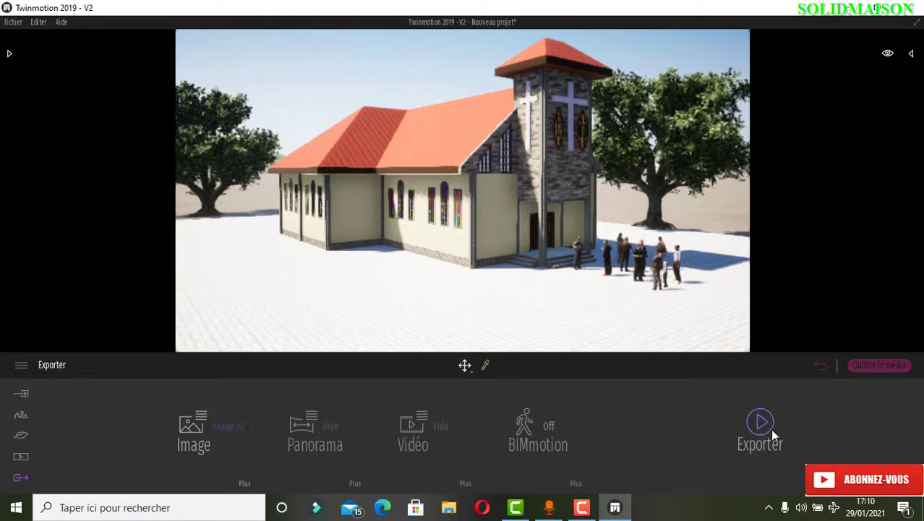
{"action": "left_click", "coordinate": [749, 423]}
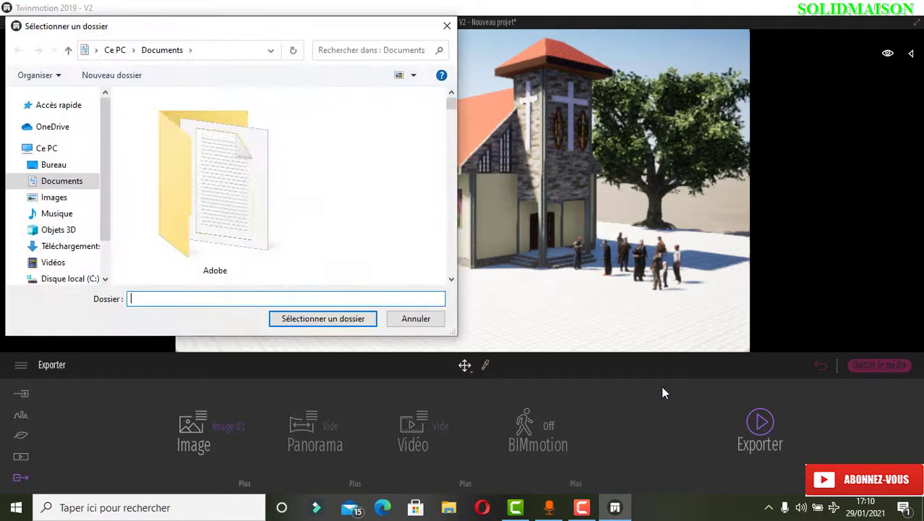
- Choose the Utilisateurs folder on Disque local (C:) as the destination for the exported image
{"action": "scroll", "coordinate": [55, 153], "scroll_direction": "up", "scroll_amount": 3}
{"action": "left_click", "coordinate": [57, 144]}
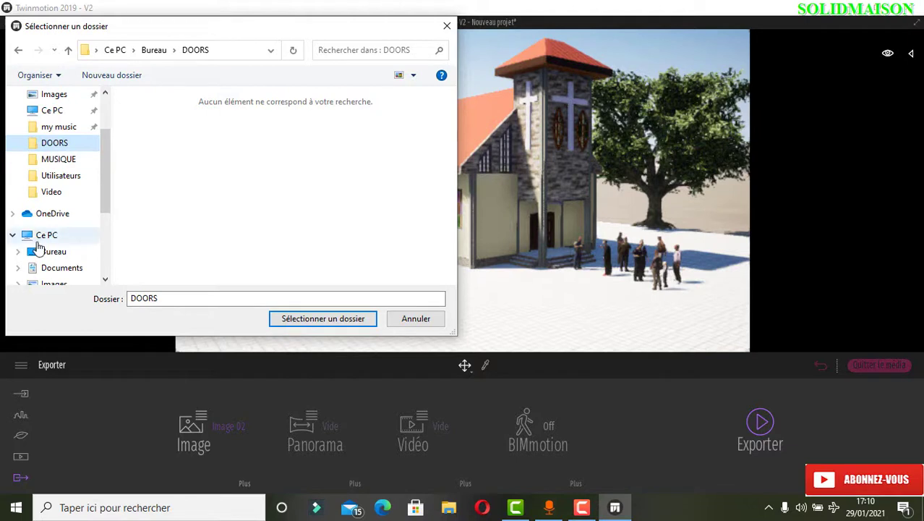
{"action": "left_click", "coordinate": [34, 241]}
{"action": "scroll", "coordinate": [184, 218], "scroll_direction": "down", "scroll_amount": 3}
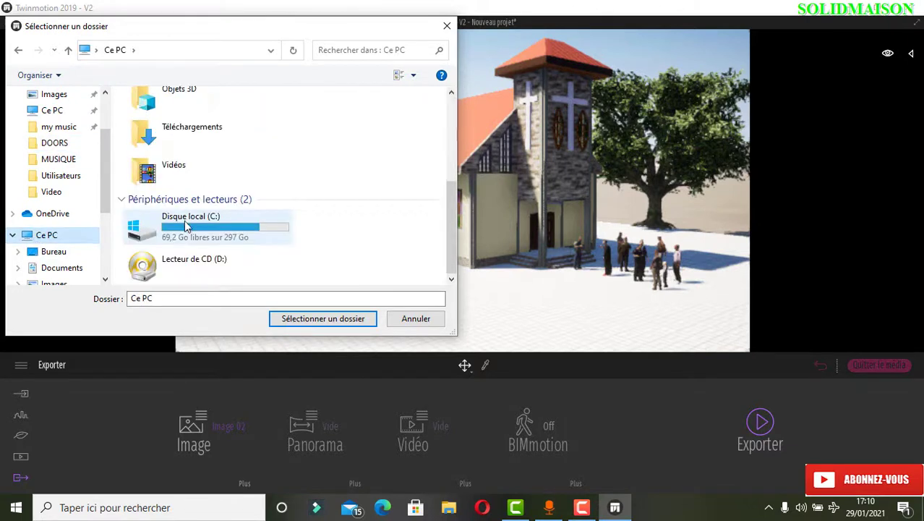
{"action": "double_click", "coordinate": [177, 236]}
{"action": "scroll", "coordinate": [157, 238], "scroll_direction": "down", "scroll_amount": 2}
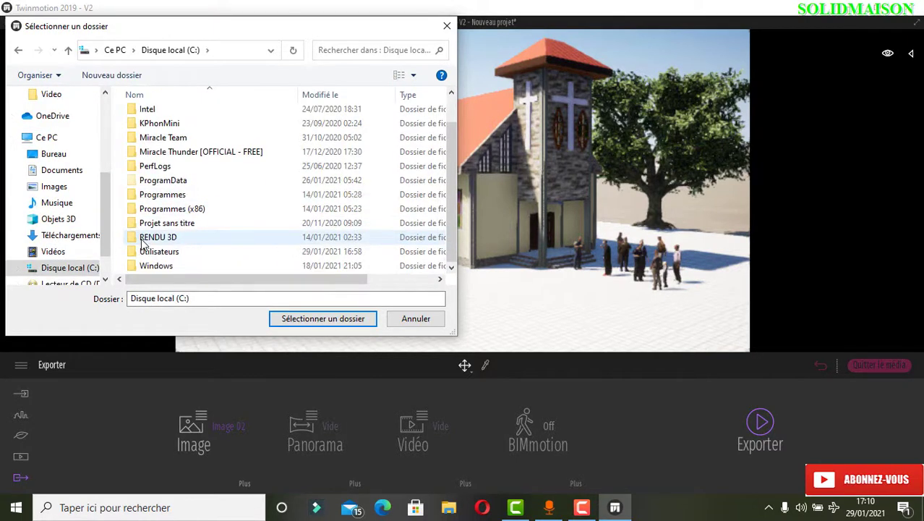
{"action": "left_click", "coordinate": [172, 252]}
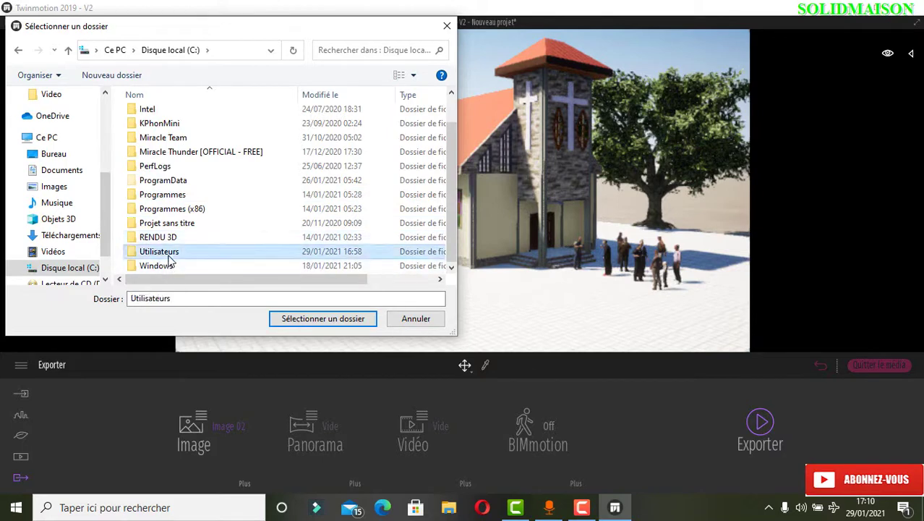
{"action": "left_click", "coordinate": [313, 317]}
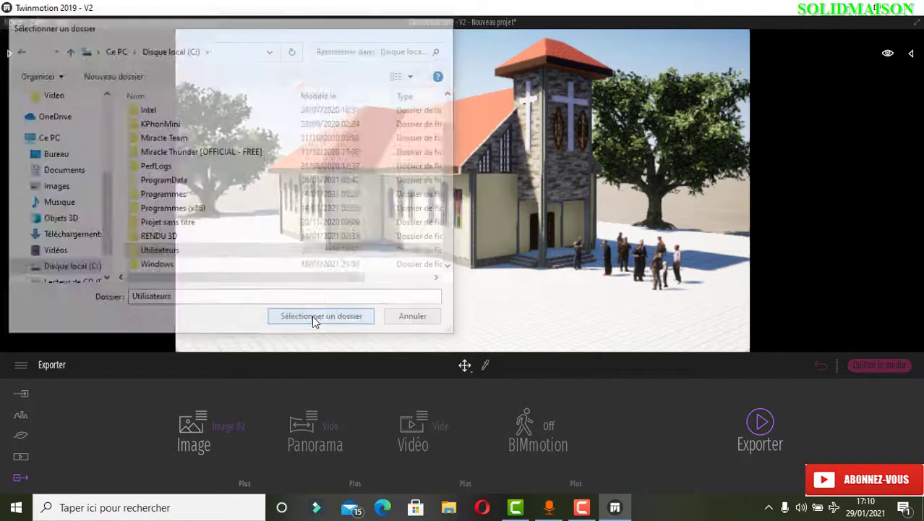